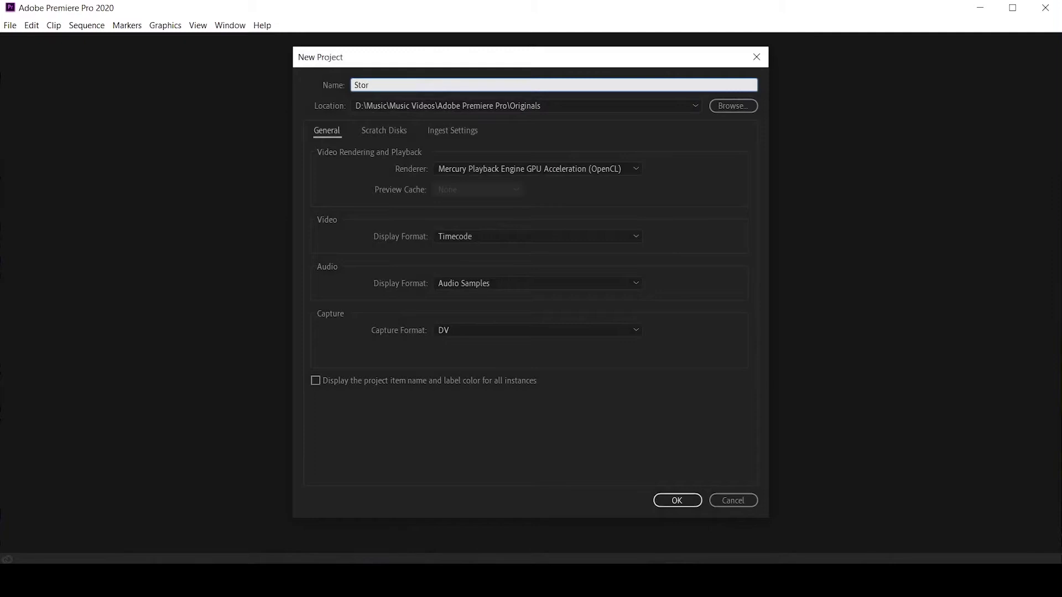
- Create the project as Storm Of The Vikings v1.1 and switch to the Editing workspace
type("kings v1.1")
left_click(672, 502)
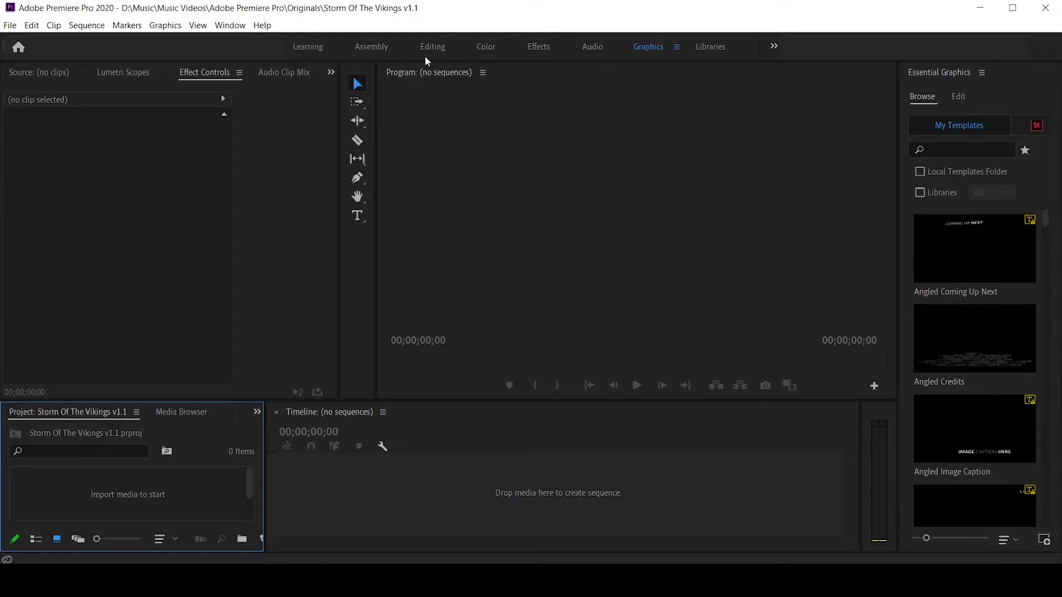
left_click(439, 49)
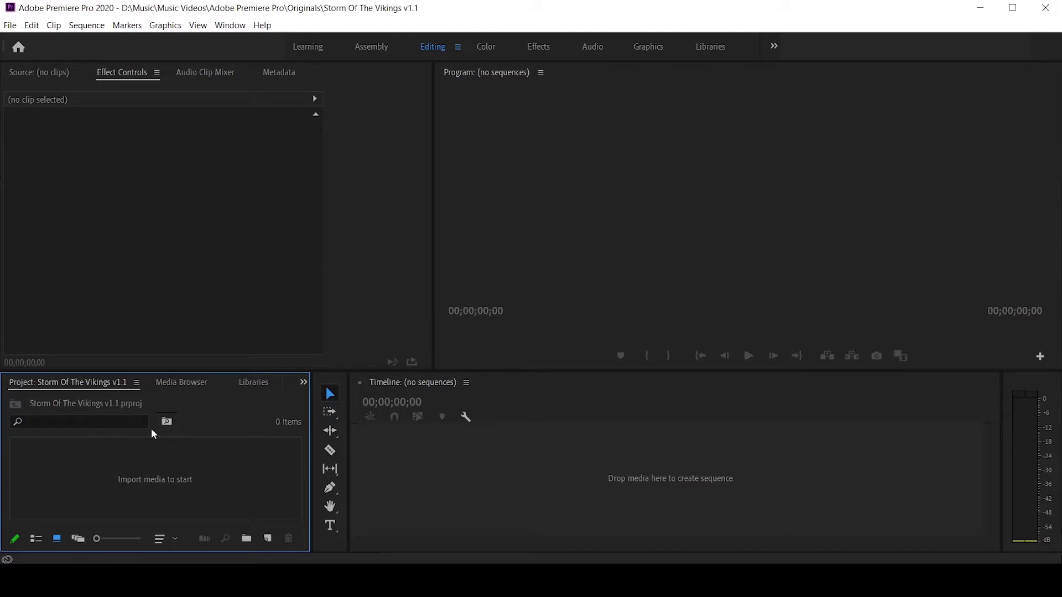
- Import MVI_6787 and the audio file Storm of the Vikings (rough master) v4.5 from the Storm of the Vikings folder into the project
left_click(232, 581)
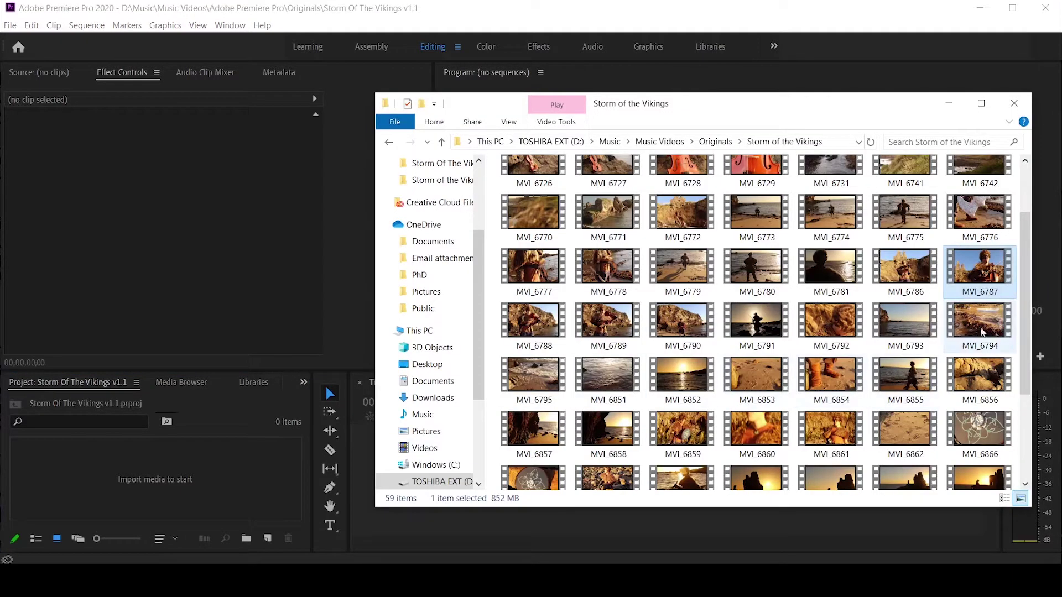
left_click_drag(990, 268, 185, 469)
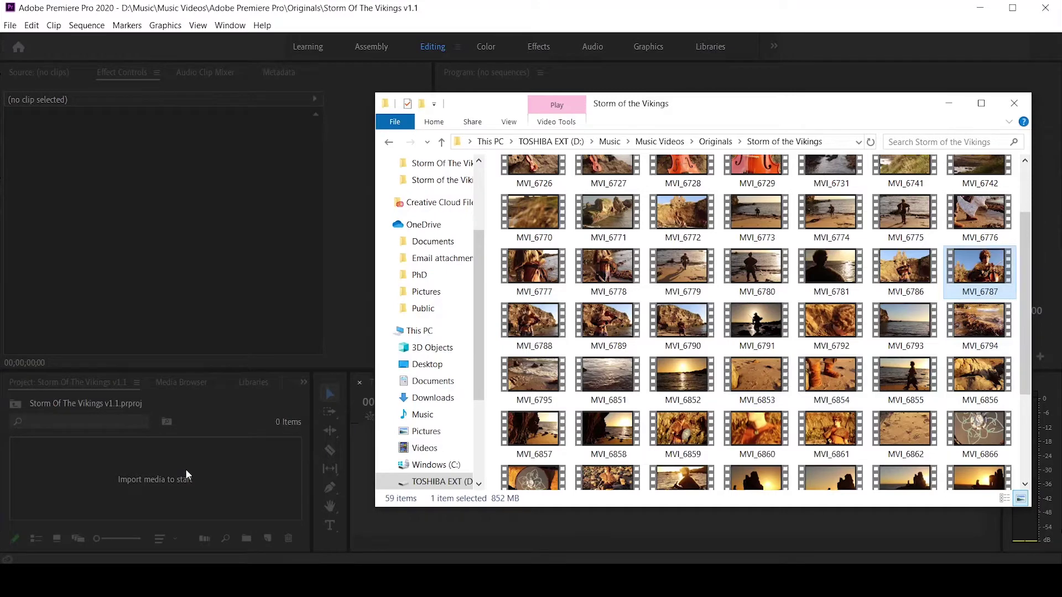
scroll(679, 271, "up", 2)
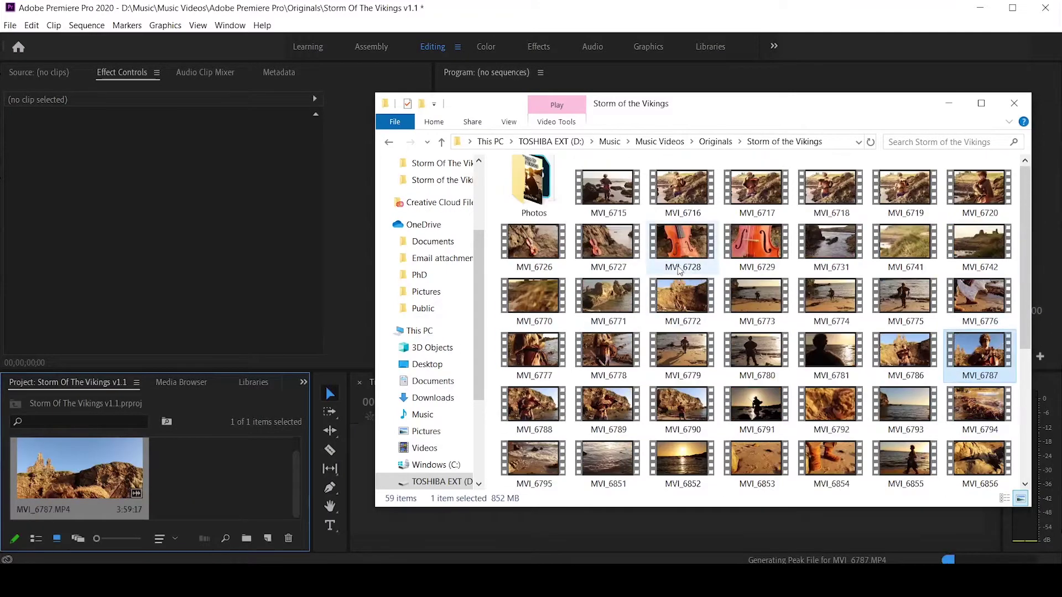
scroll(682, 343, "down", 5)
left_click(688, 422)
left_click_drag(689, 421, 200, 489)
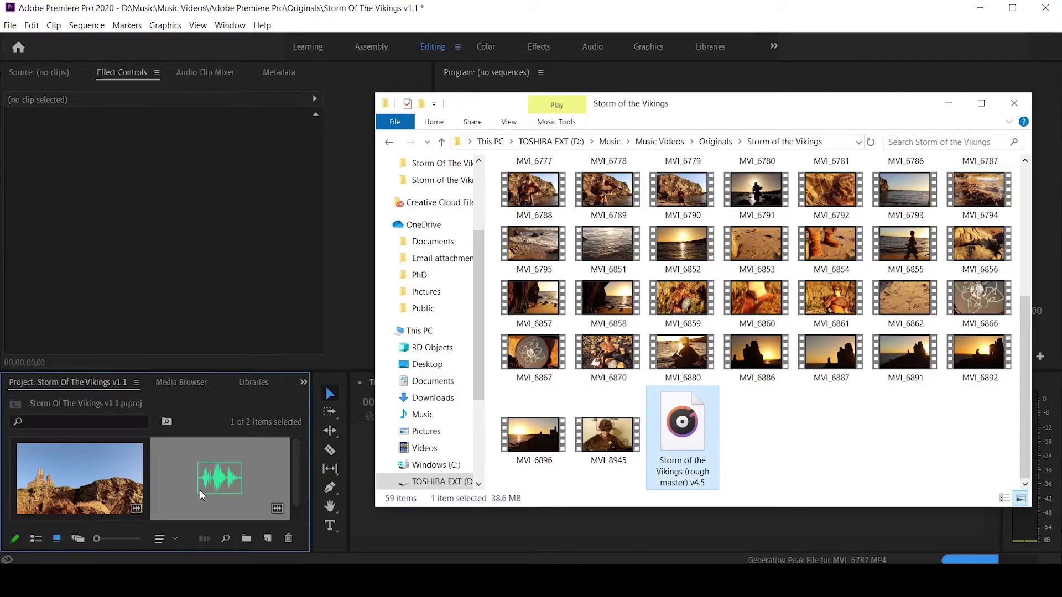
left_click(193, 495)
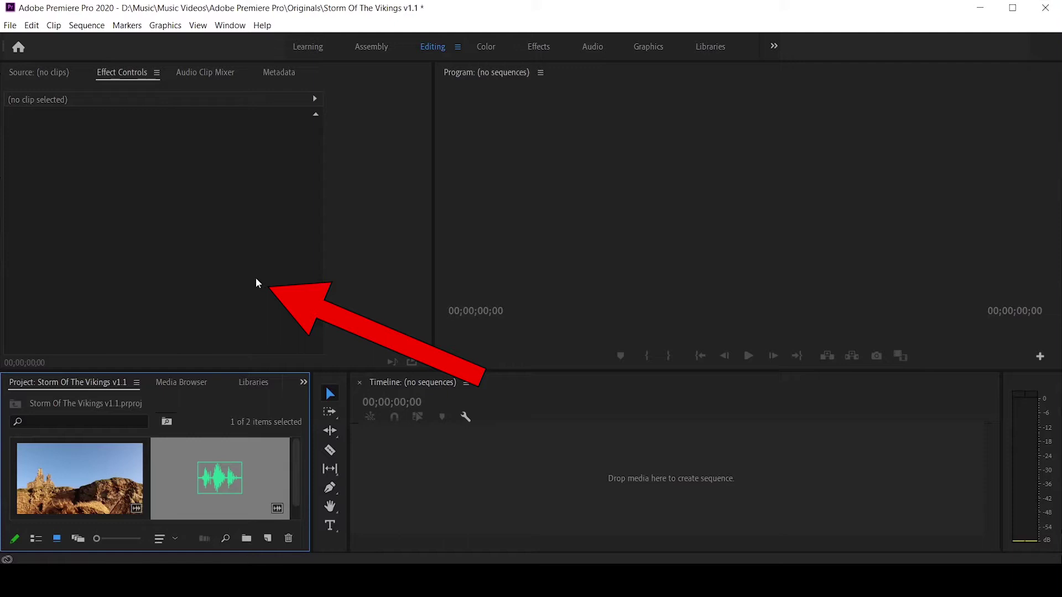
- Open MVI_6787.MP4 as source footage, play a short stretch of it and scrub back to 00:01:07:12
double_click(78, 473)
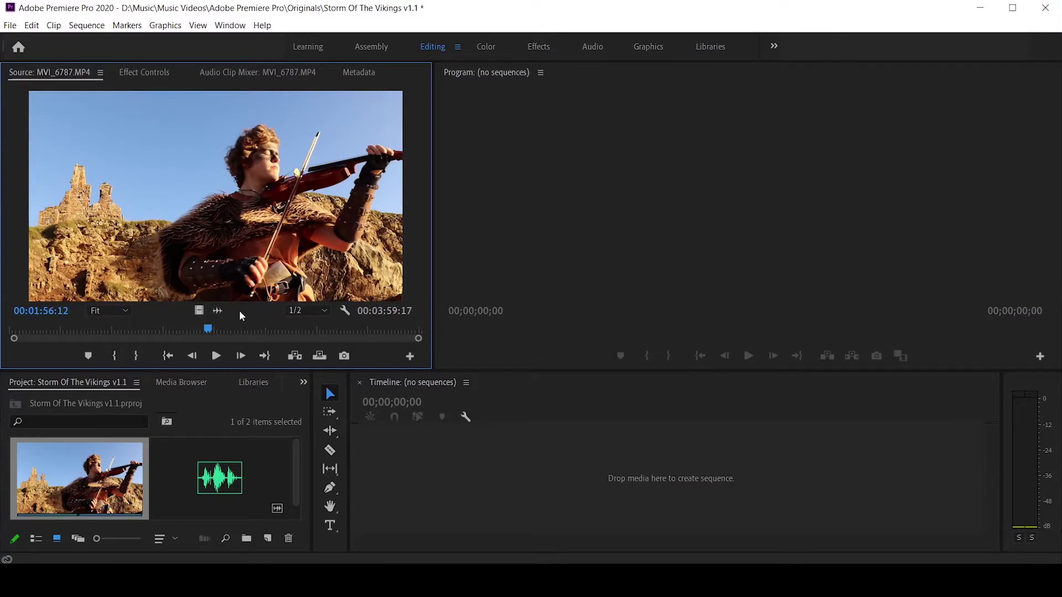
left_click(215, 357)
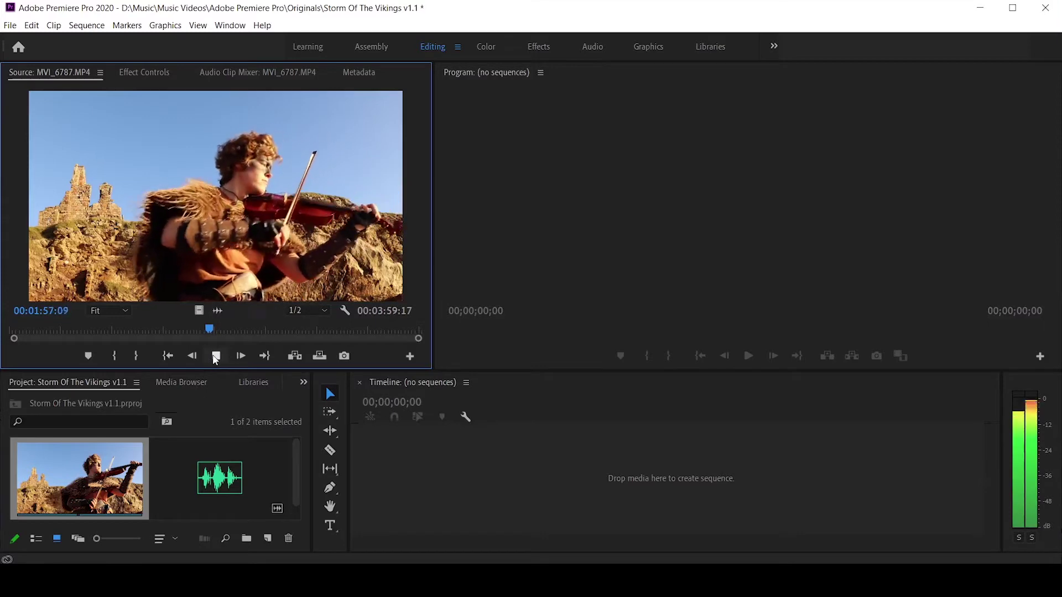
left_click(215, 357)
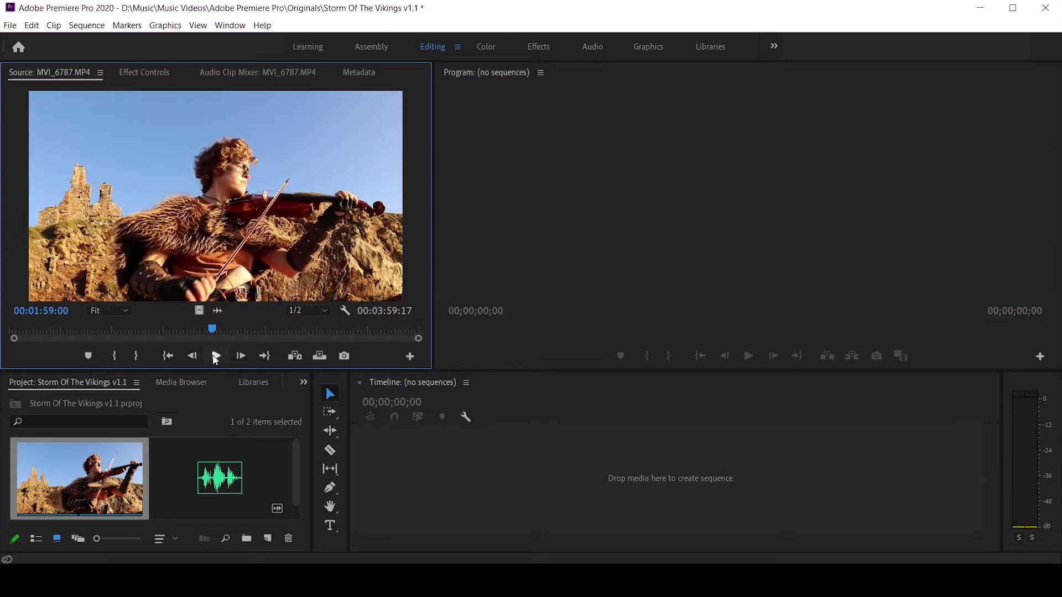
left_click_drag(212, 329, 136, 327)
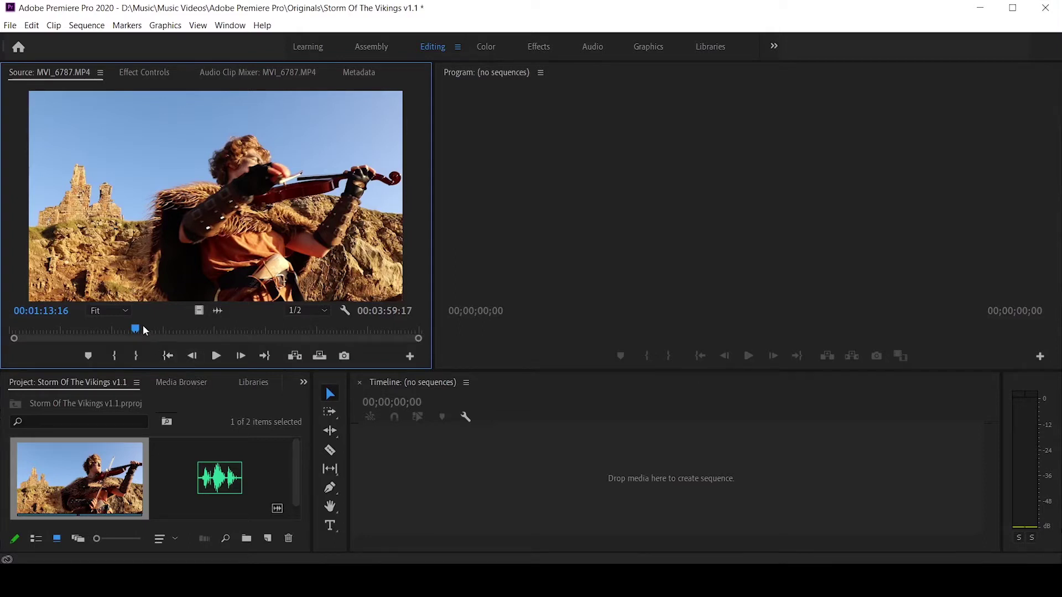
left_click(123, 328)
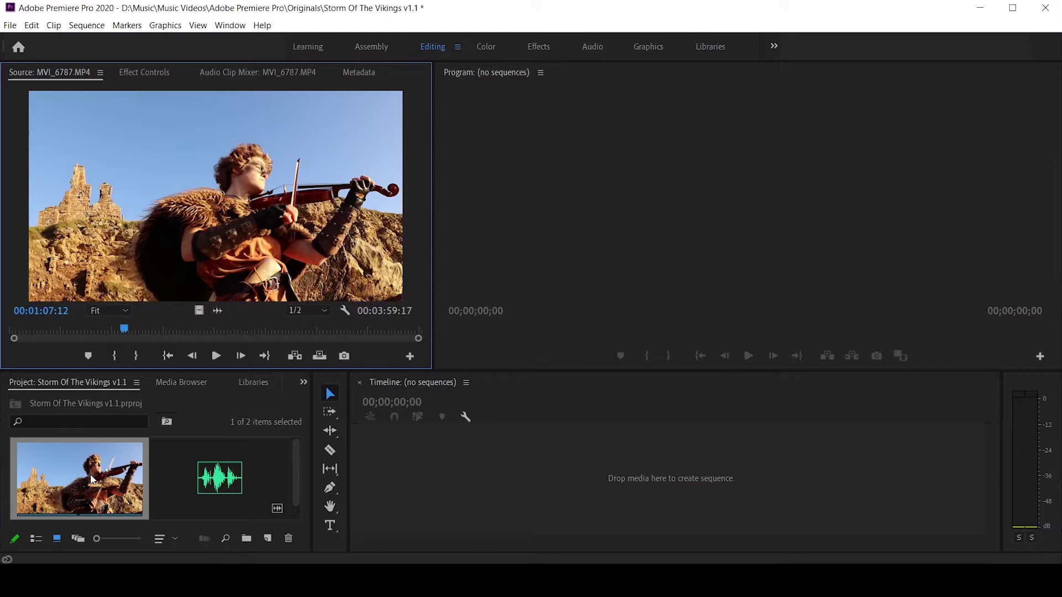
- Create a new sequence in the timeline from the MVI_6787.MP4 clip
left_click(92, 480)
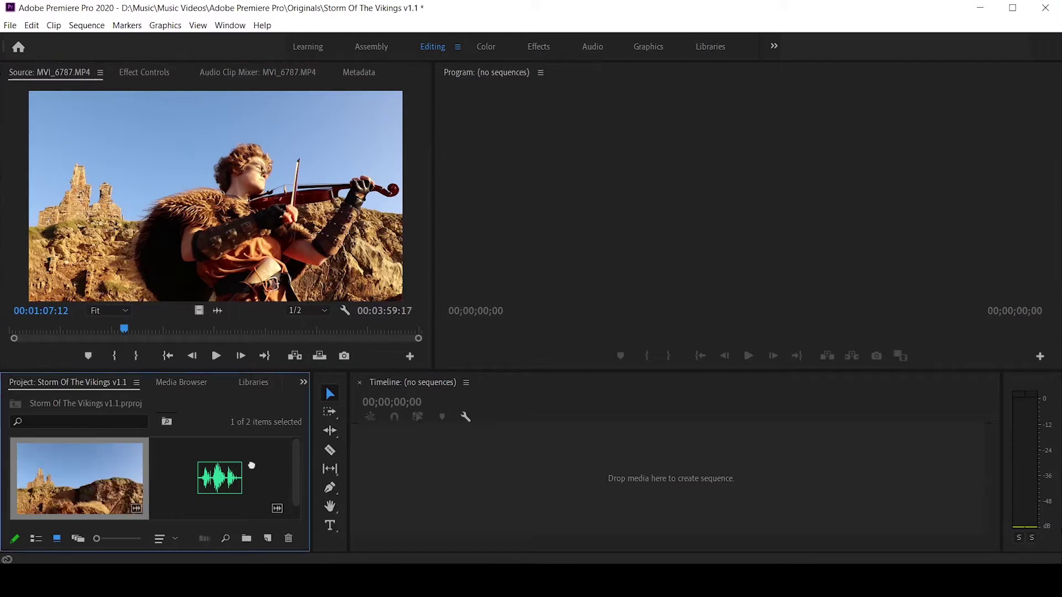
left_click_drag(92, 479, 409, 467)
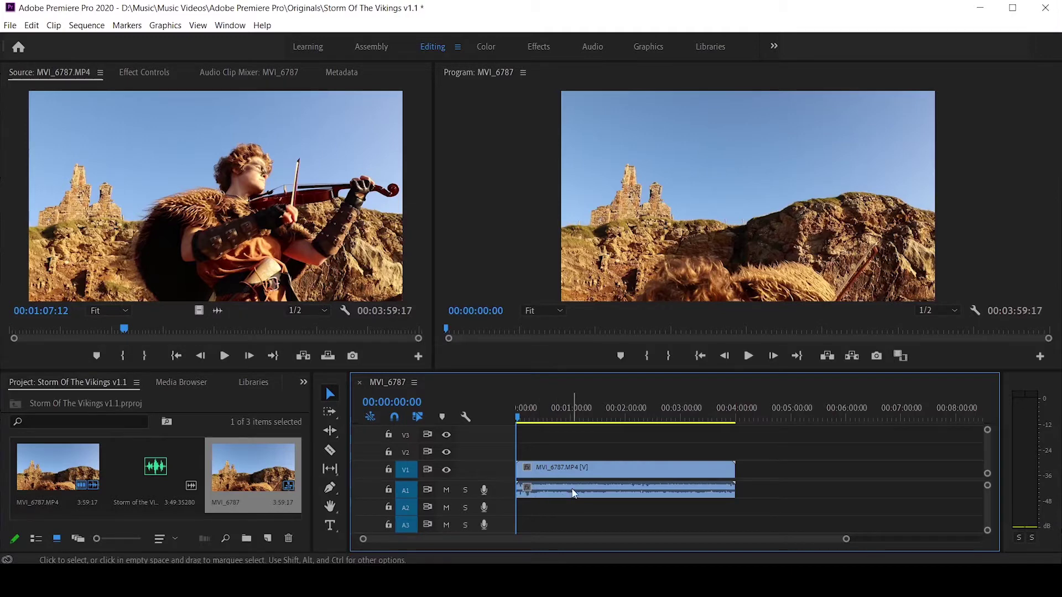
- Stack a second copy of MVI_6787.MP4 on V2 and A2, and test hiding V2 and muting A1
left_click(82, 470)
left_click_drag(83, 471, 521, 451)
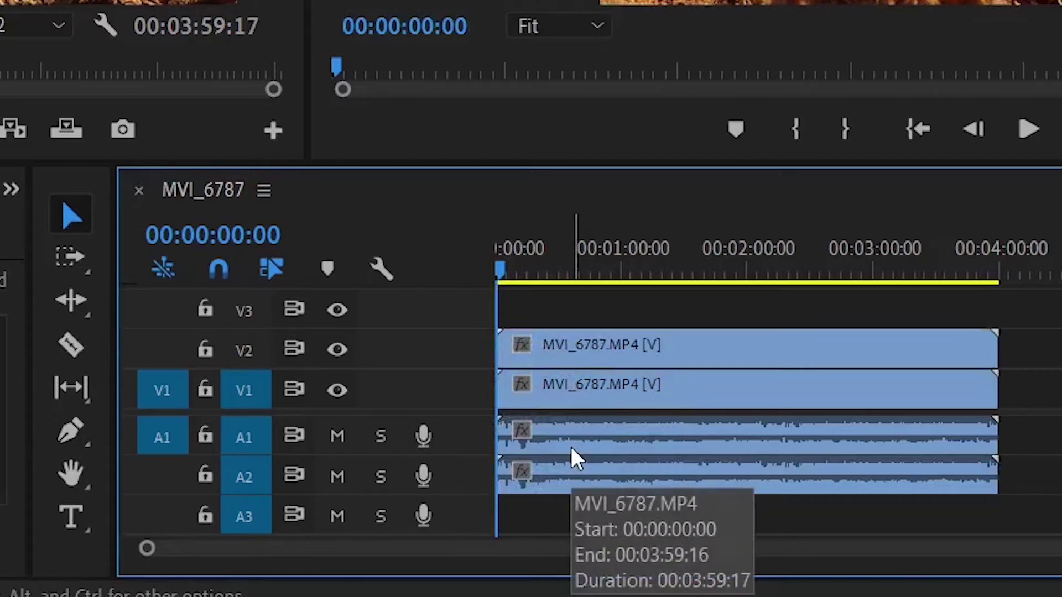
left_click(341, 348)
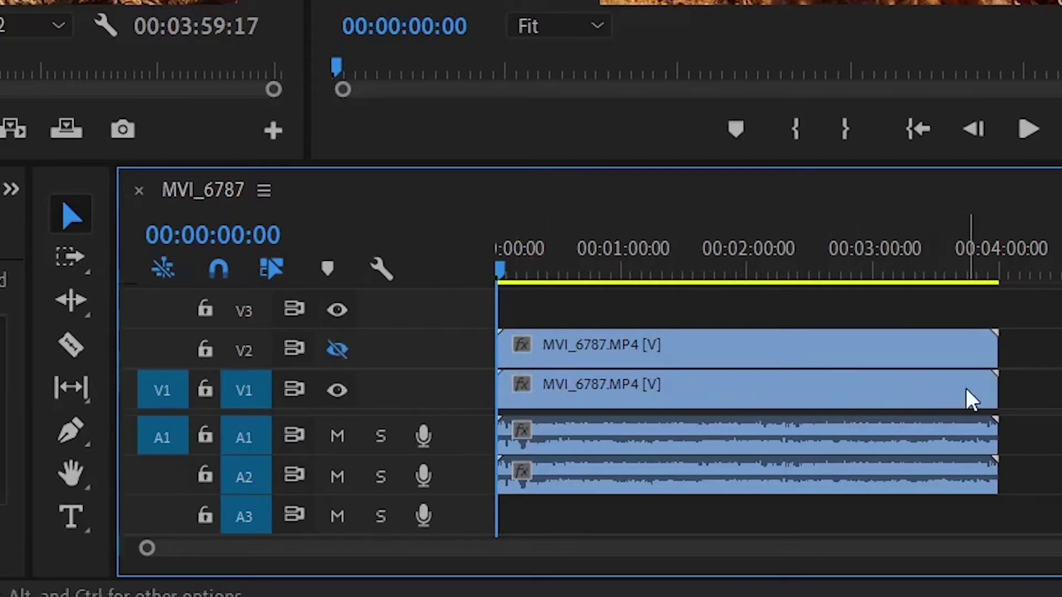
left_click(333, 438)
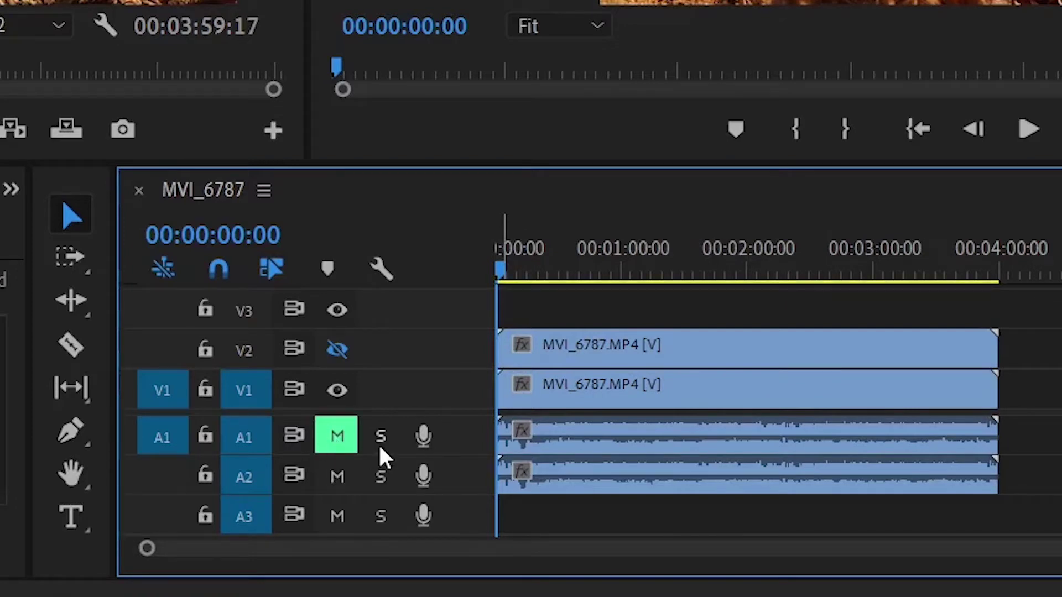
left_click(342, 445)
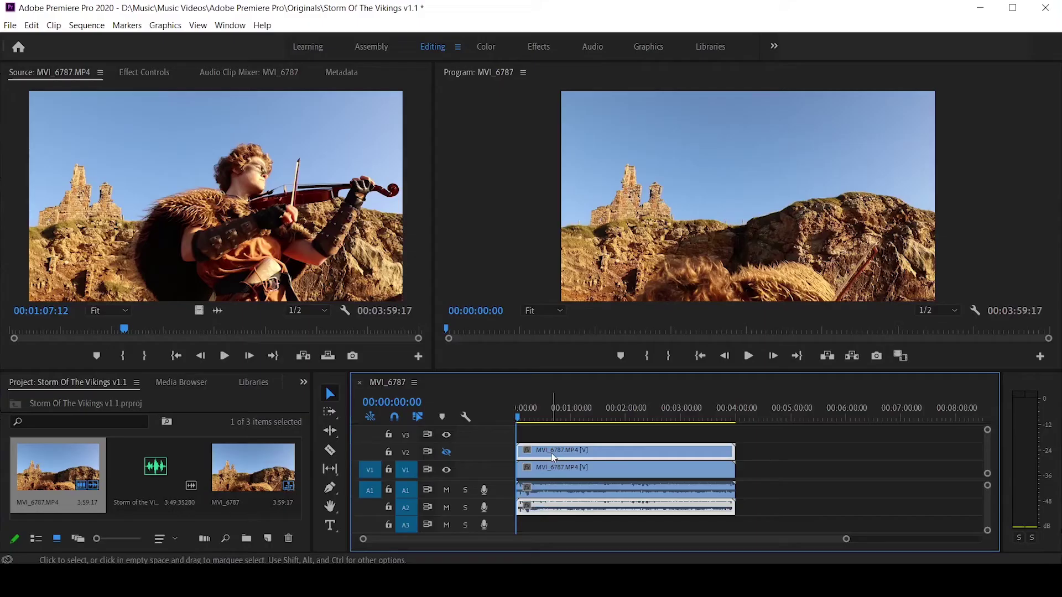
- Delete the clip copy on V2 and A2, and split the remaining clip with the Razor tool just before the two-minute mark
key("Delete")
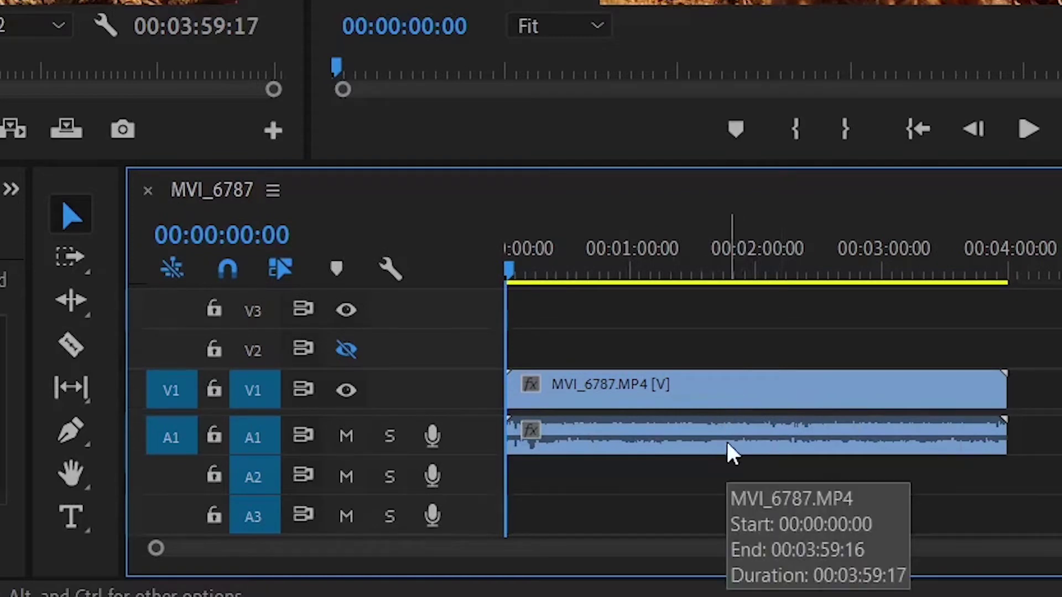
key("c")
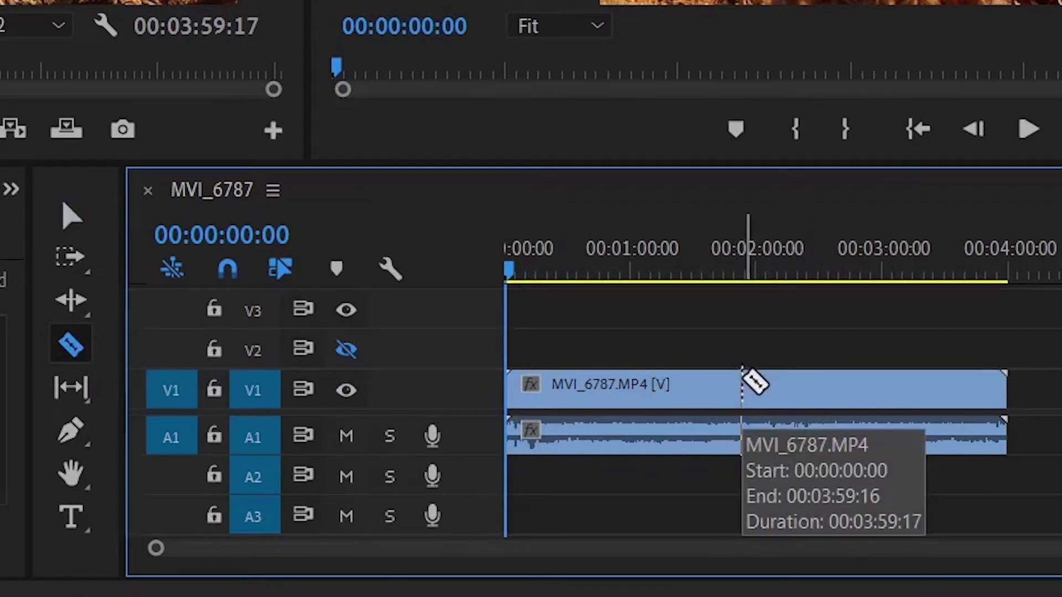
left_click(743, 381)
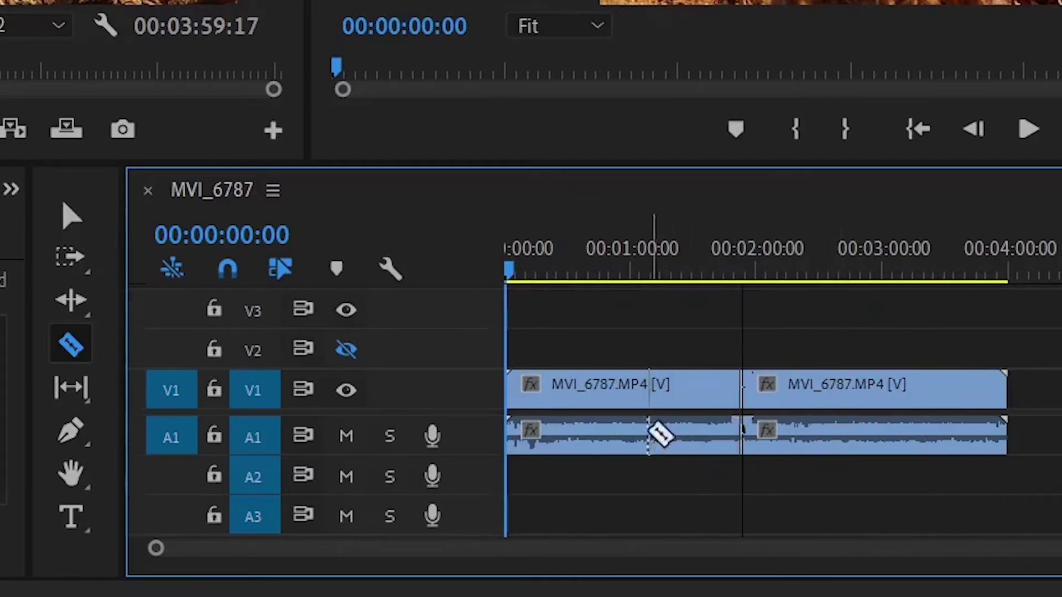
left_click(65, 220)
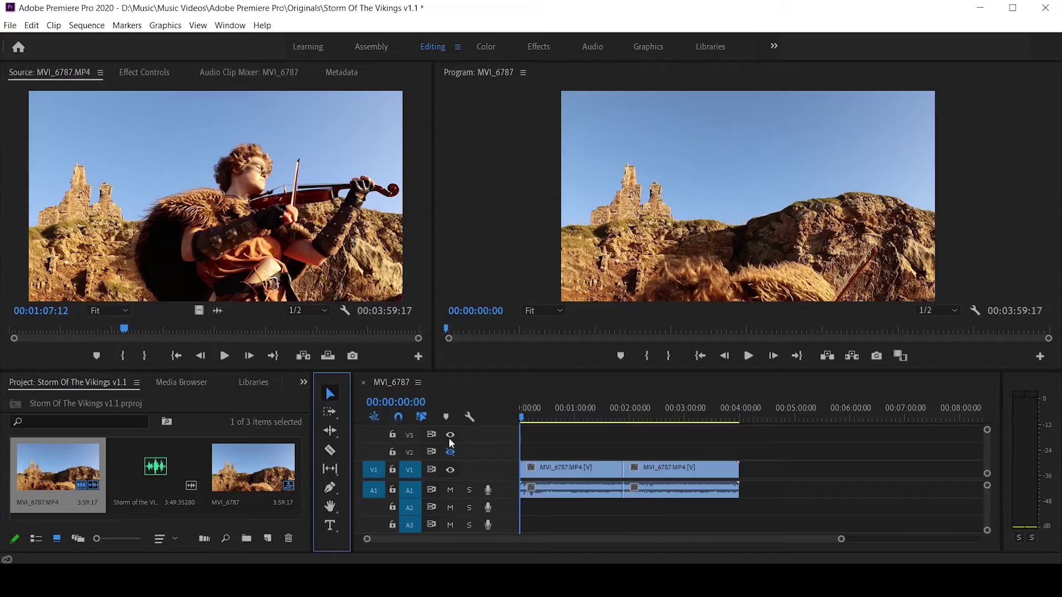
- Try repositioning the second clip piece and trimming its end to about 3:17, and restore it to full length beside the first
left_click_drag(790, 388, 940, 408)
left_click_drag(707, 478, 651, 475)
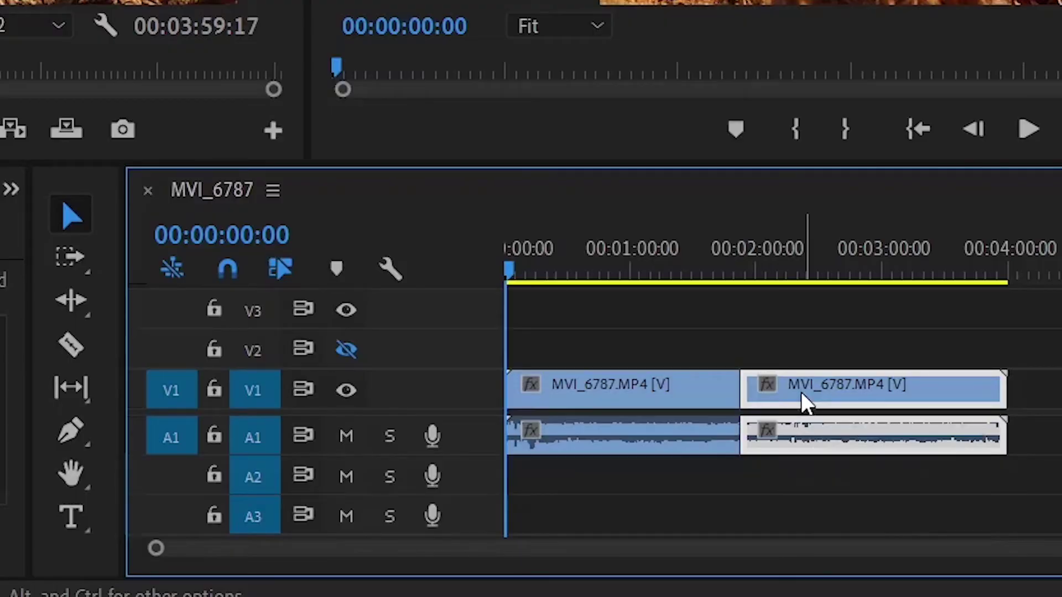
left_click(994, 387)
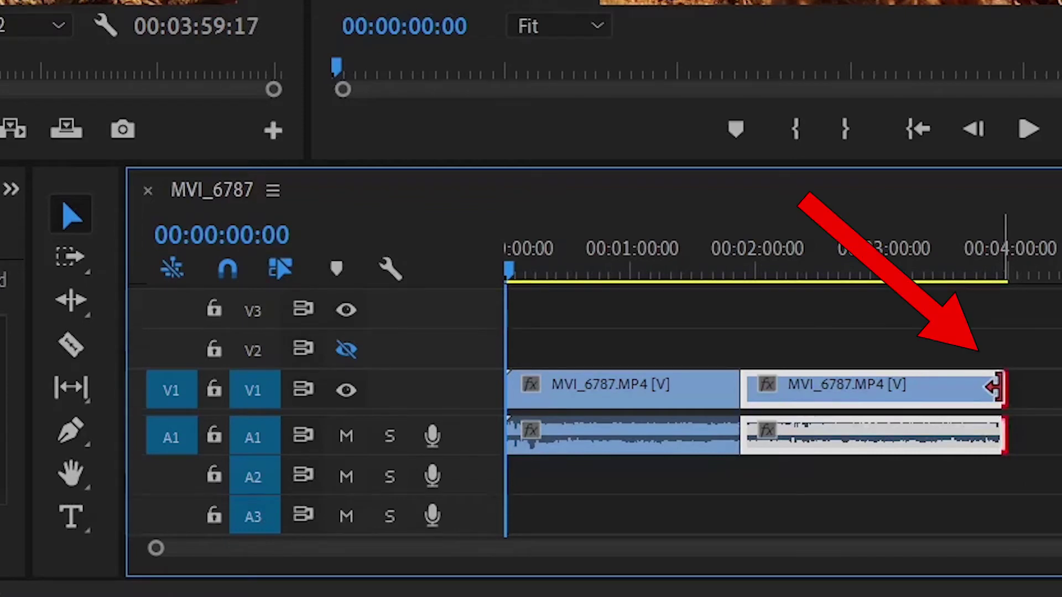
left_click_drag(994, 387, 909, 388)
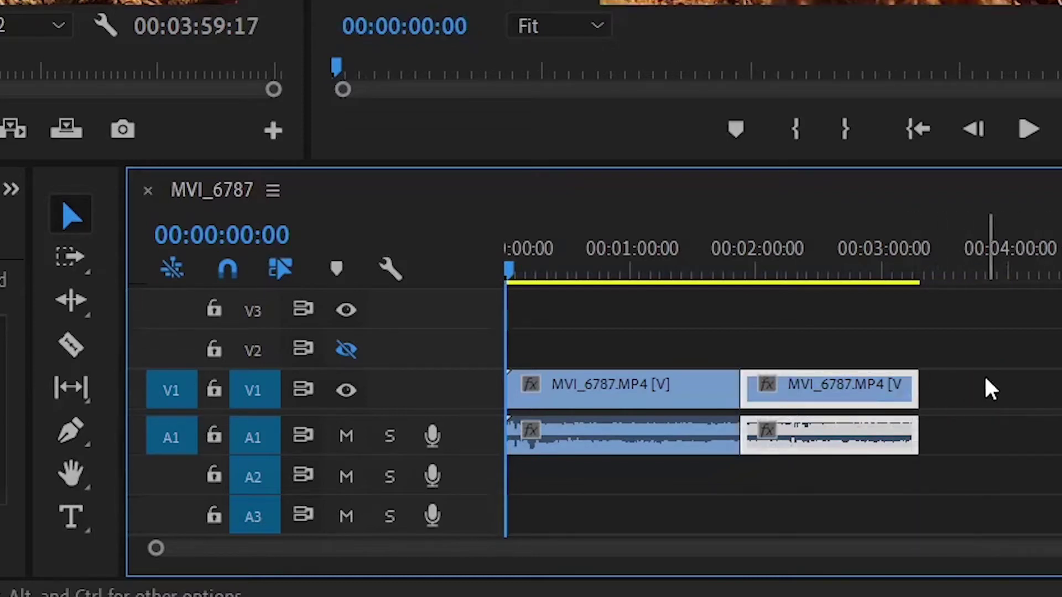
left_click(910, 390)
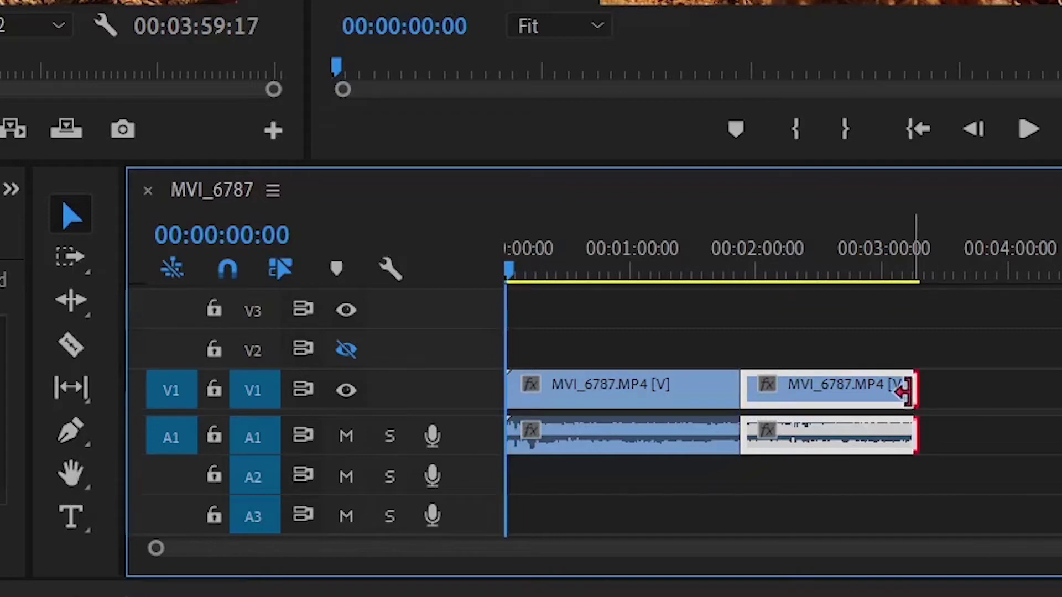
left_click_drag(906, 392, 1026, 387)
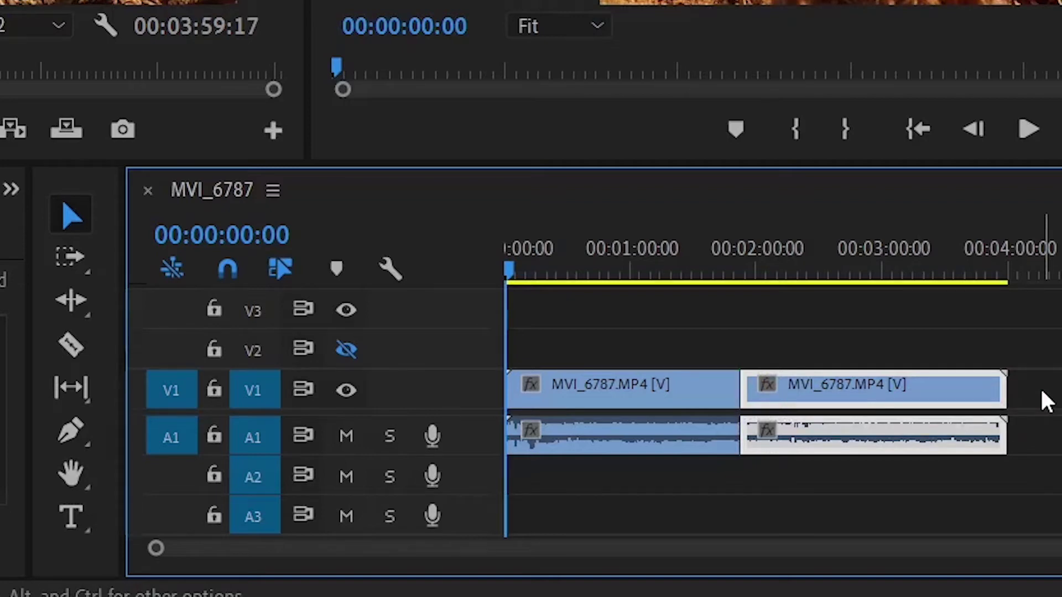
- Move the second clip piece's video to V2 and audio to A2, and shift it earlier to overlap the first piece
left_click_drag(890, 397, 891, 353)
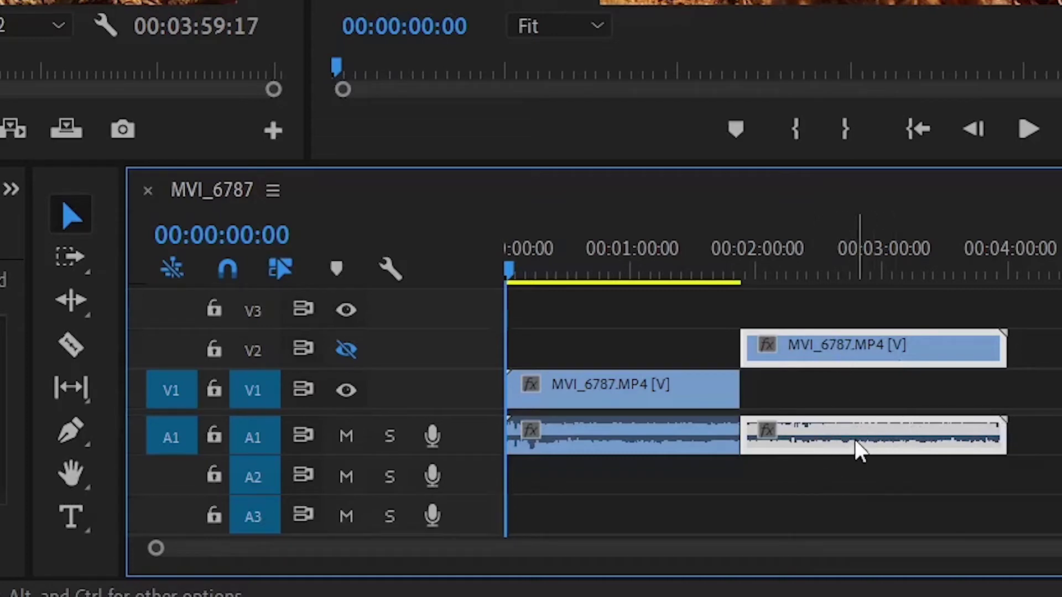
left_click_drag(856, 446, 858, 491)
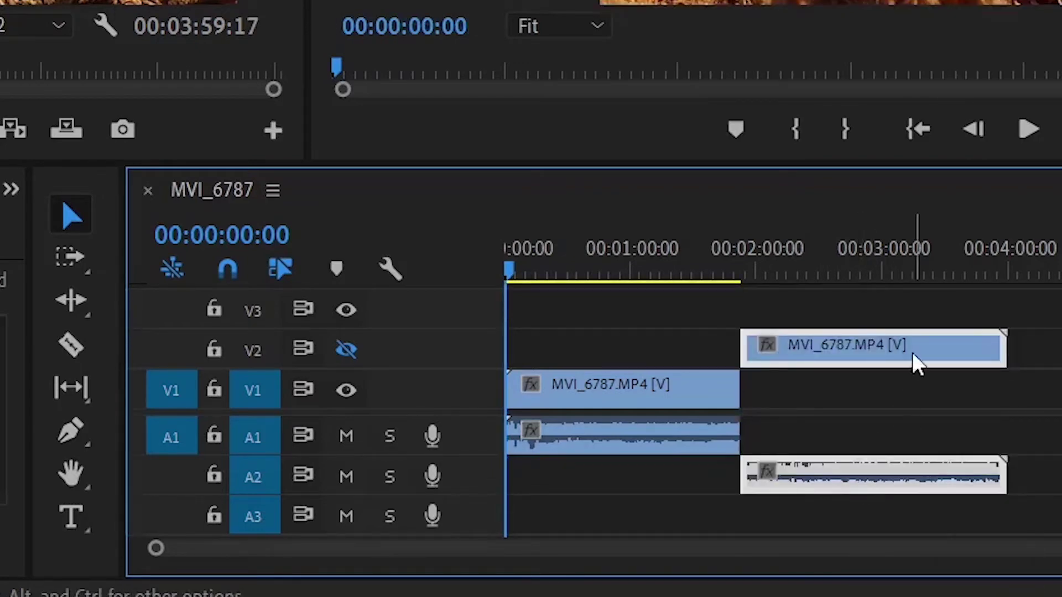
left_click_drag(913, 348, 736, 356)
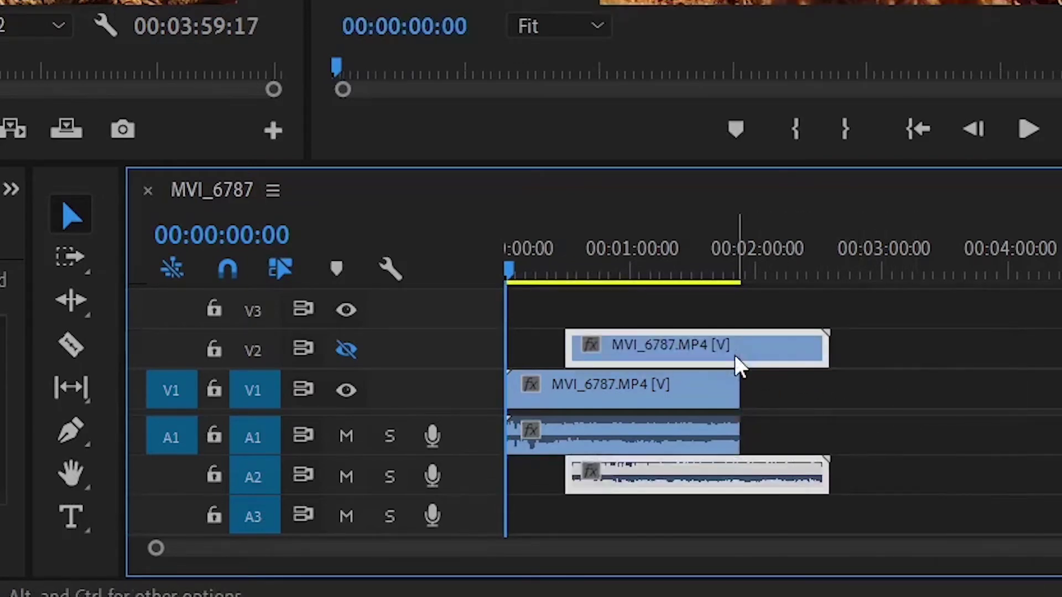
- Place the playhead at 00:00:57:02 and toggle V2's visibility on and off to compare the overlapping clips
left_click(628, 264)
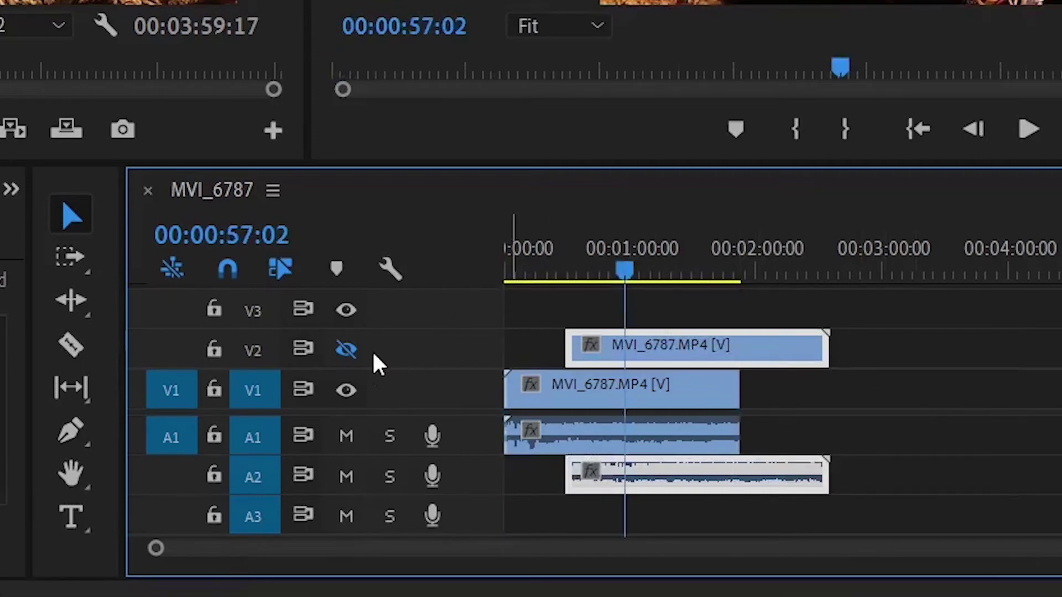
left_click(348, 354)
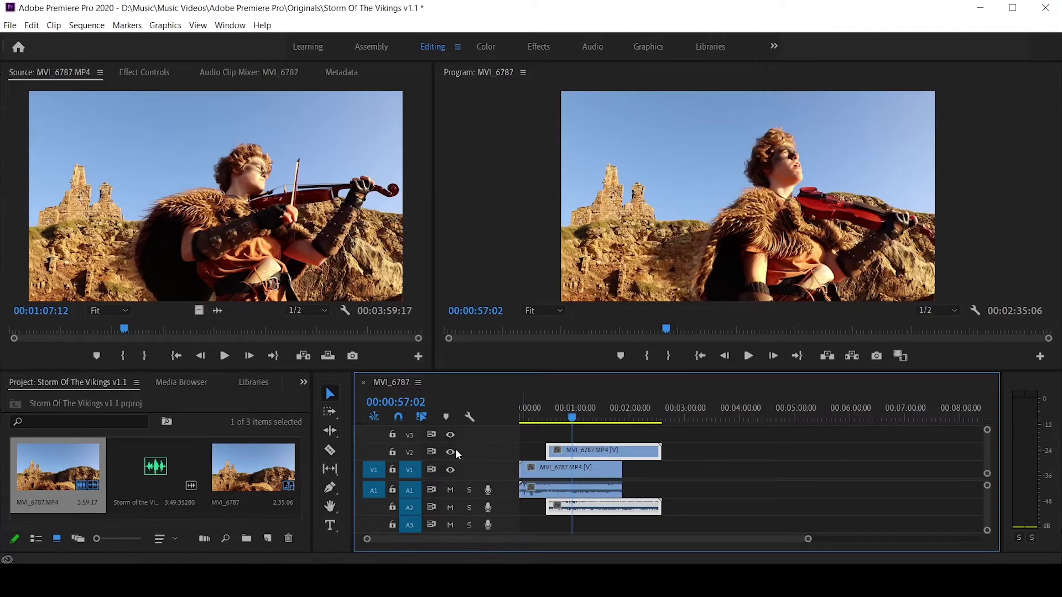
left_click(450, 452)
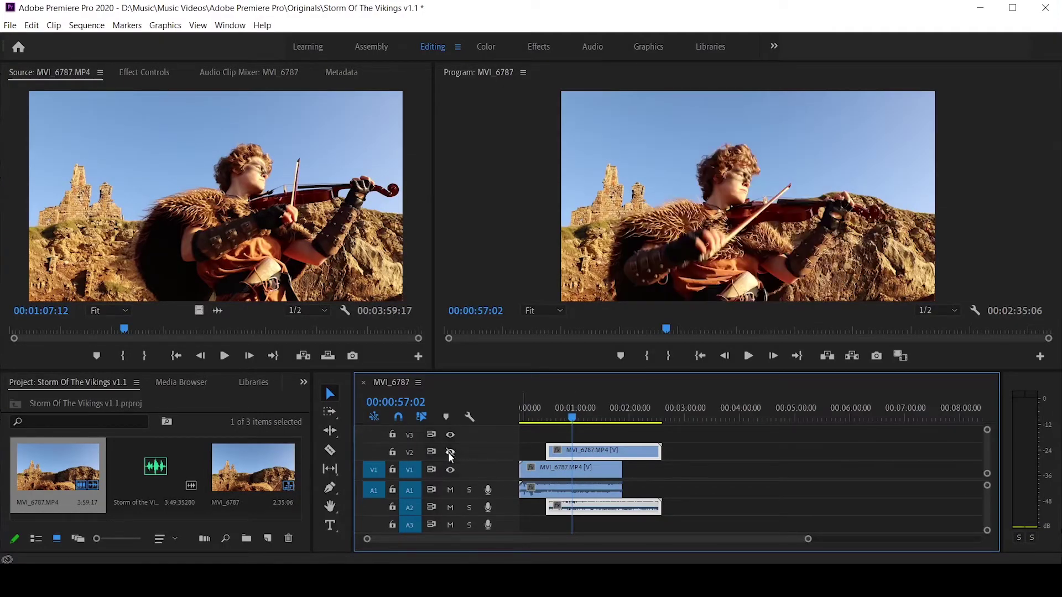
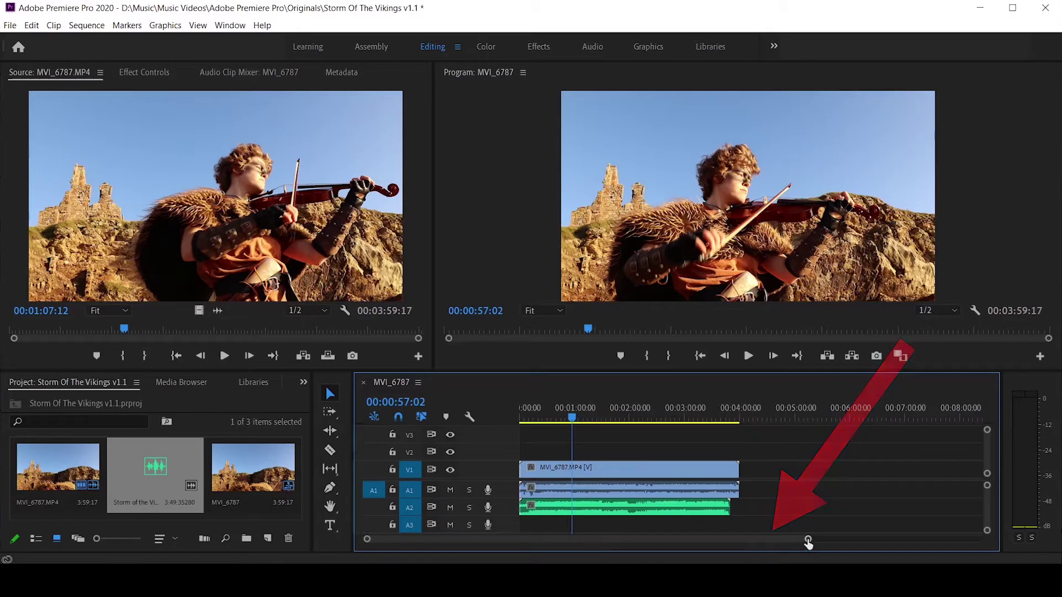
- Mute track A2 and play the sequence from the start to 00:00:07:18 to hear only the footage audio
left_click_drag(808, 542, 556, 544)
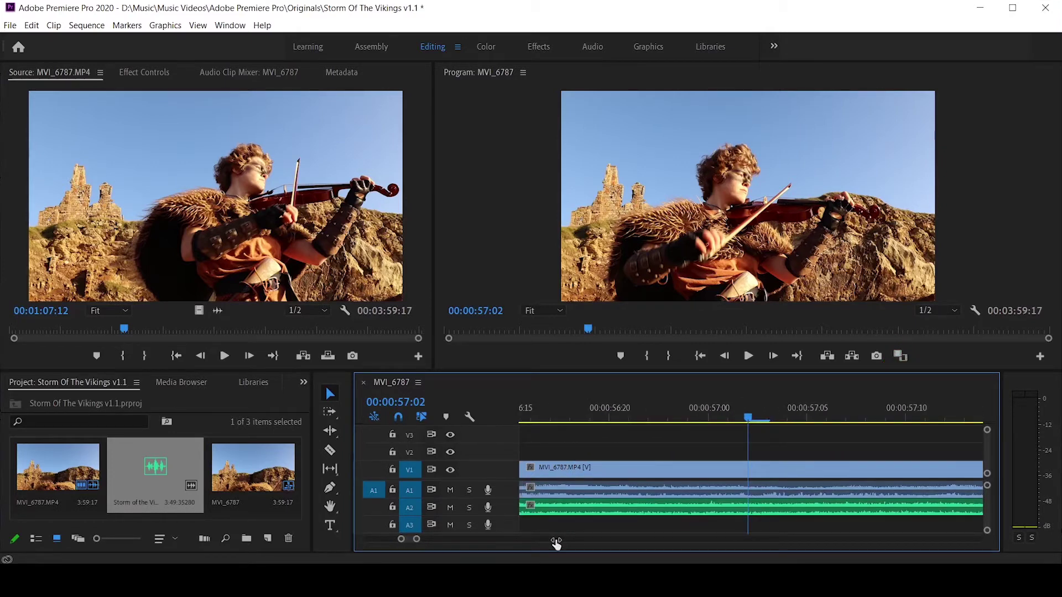
left_click_drag(556, 543, 640, 546)
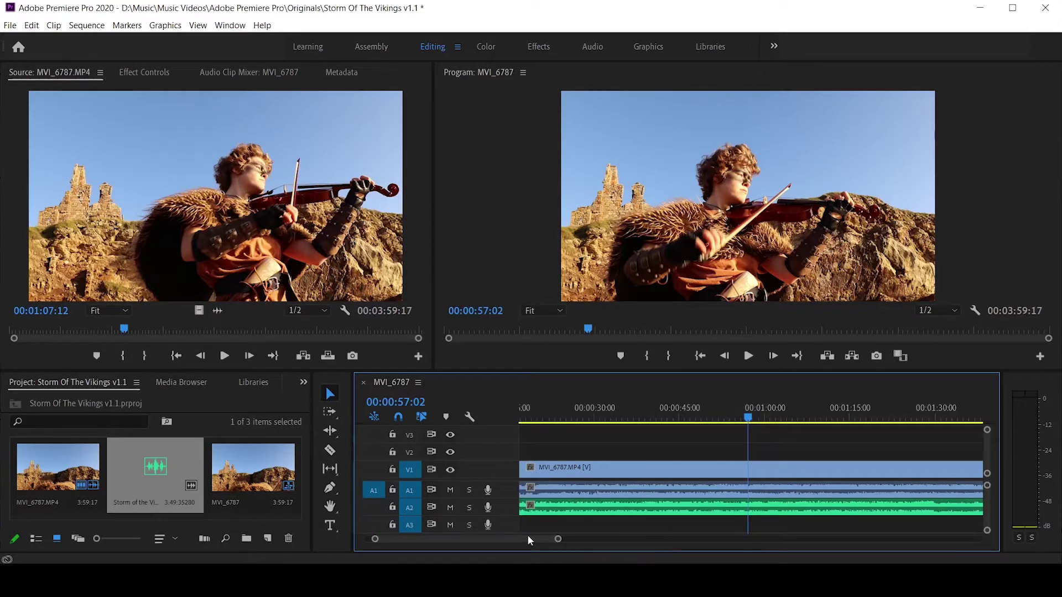
left_click_drag(528, 537, 489, 540)
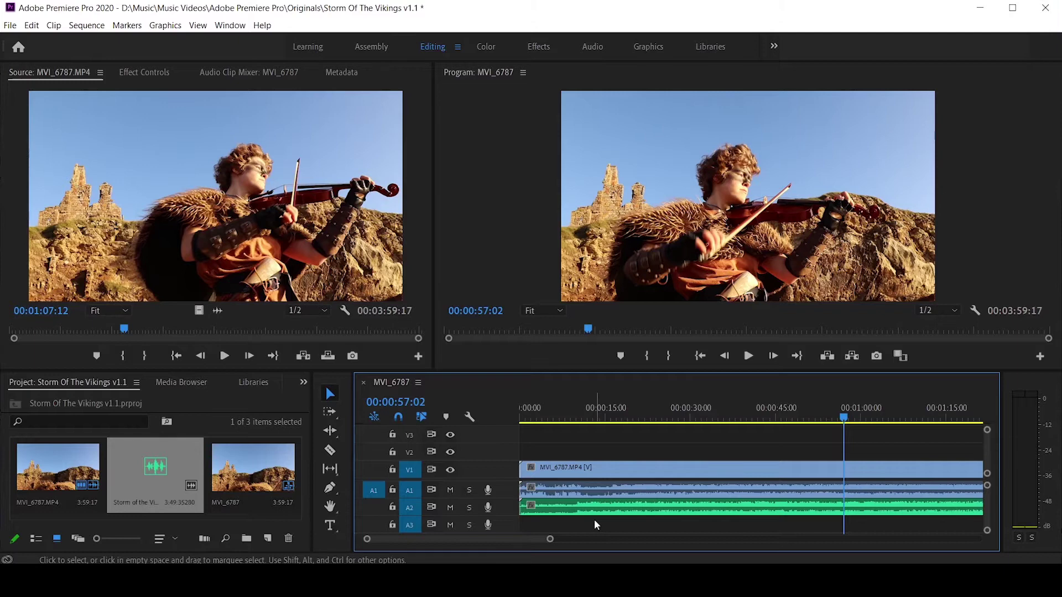
left_click(449, 508)
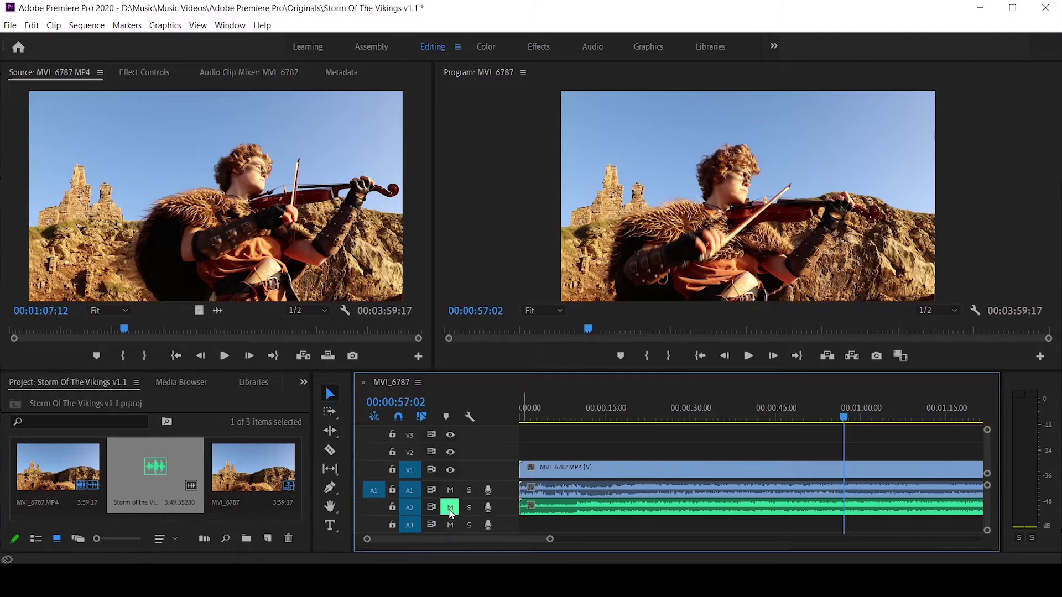
left_click(526, 418)
left_click_drag(527, 418, 518, 418)
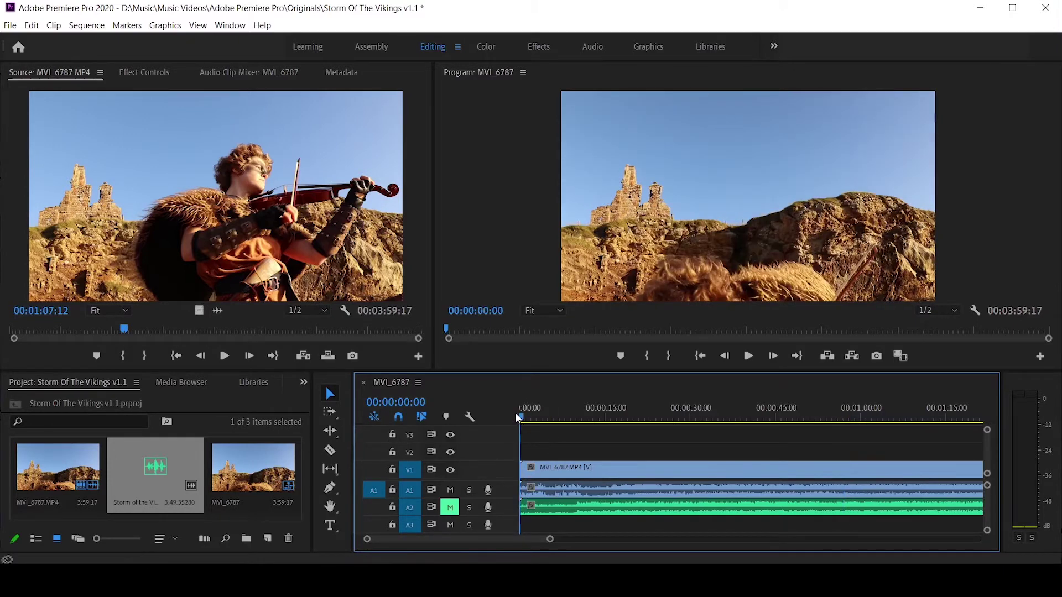
key("space")
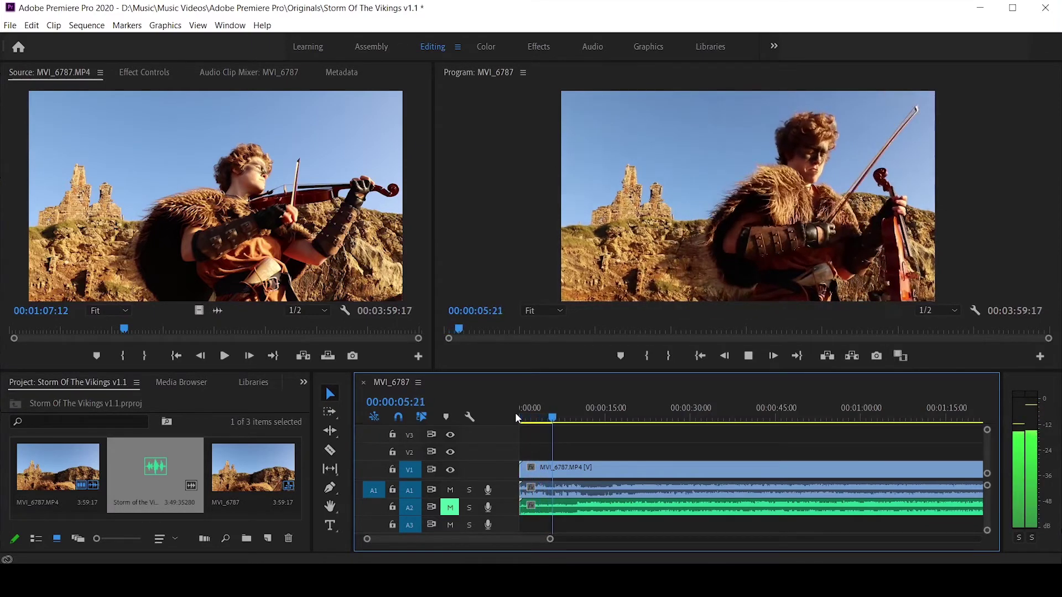
key("space")
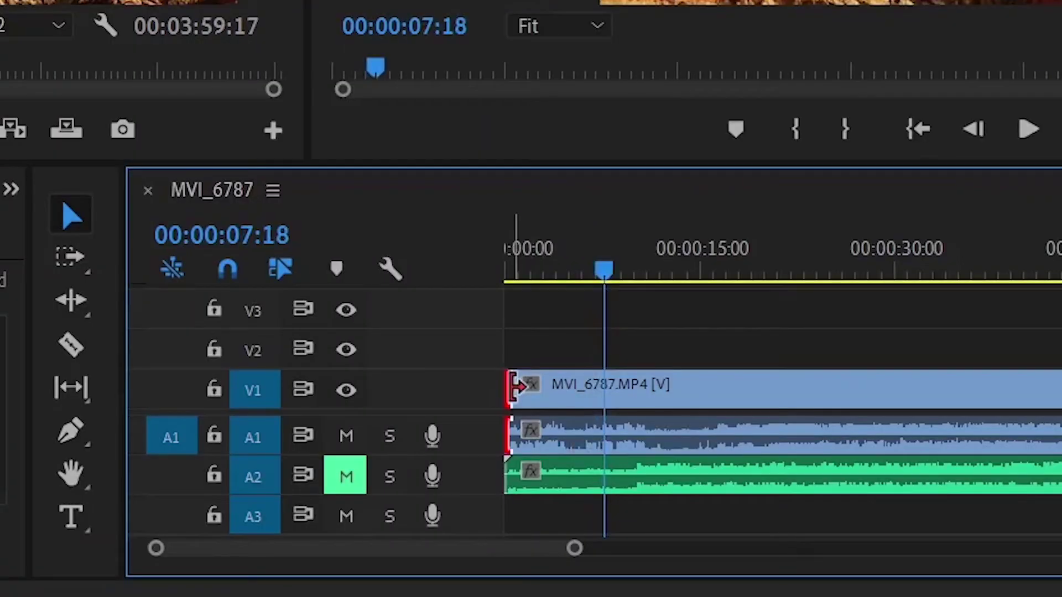
- Trim about five seconds off the start of the MVI_6787 clip and shift it back to the sequence start
left_click_drag(521, 469, 539, 467)
left_click_drag(547, 384, 582, 382)
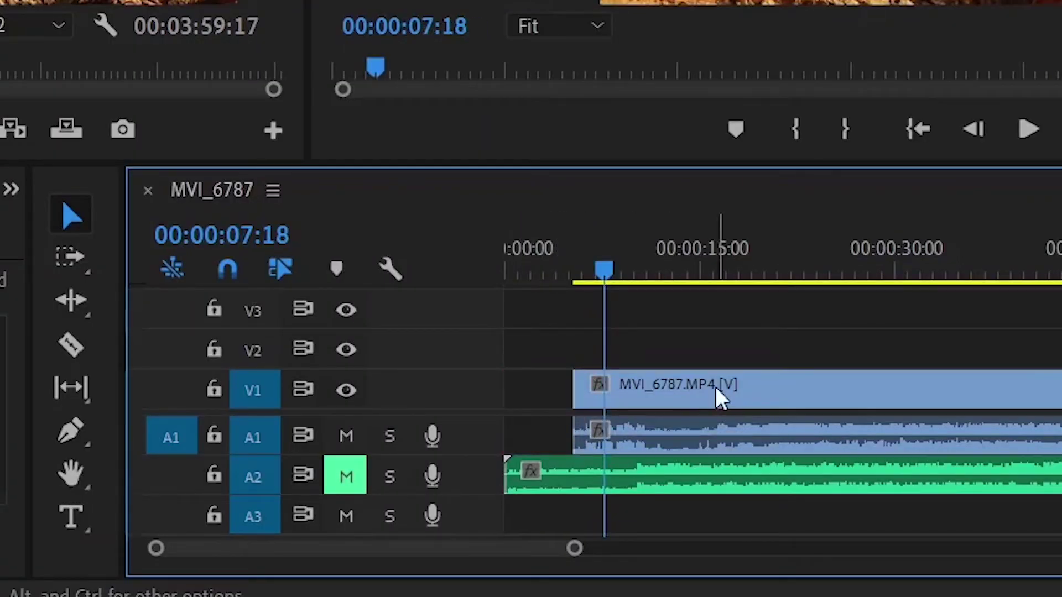
left_click_drag(715, 387, 625, 387)
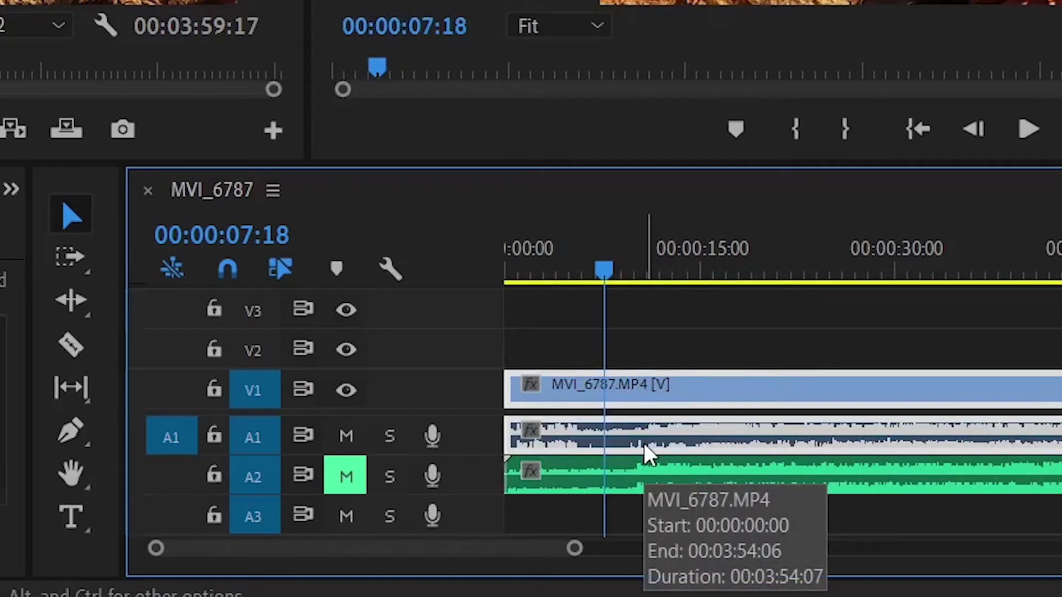
- Unmute A2 and play both audio tracks together from 00:00:07:18 to 00:00:11:13 to compare their timing
left_click(344, 479)
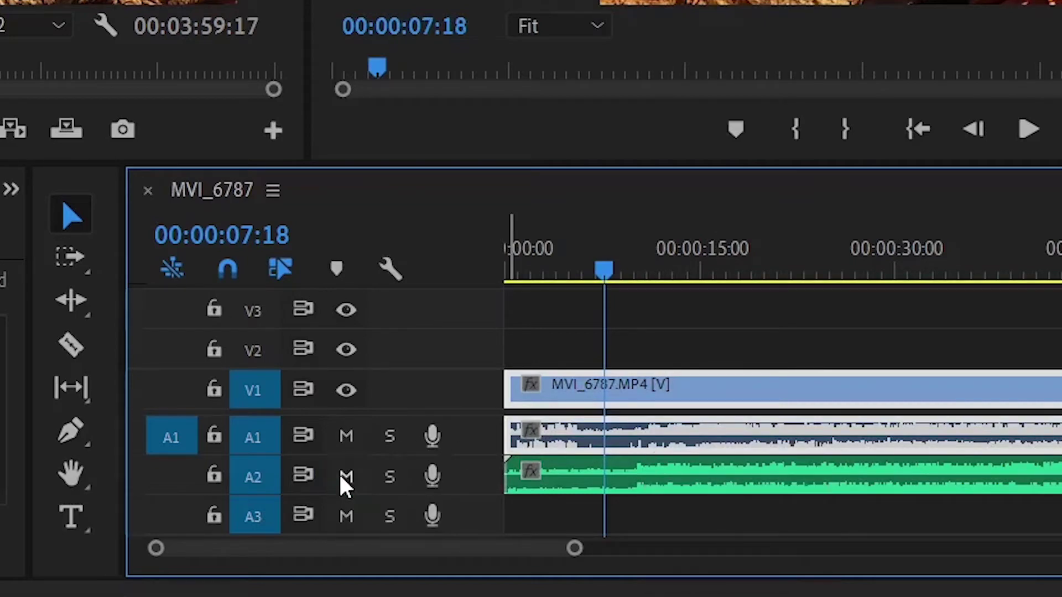
key("space")
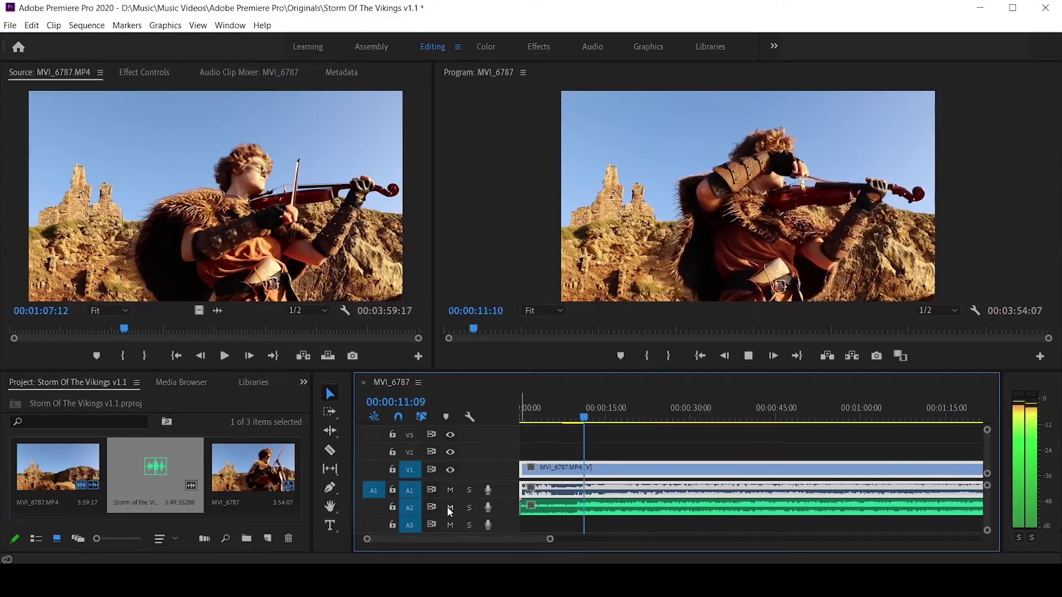
key("space")
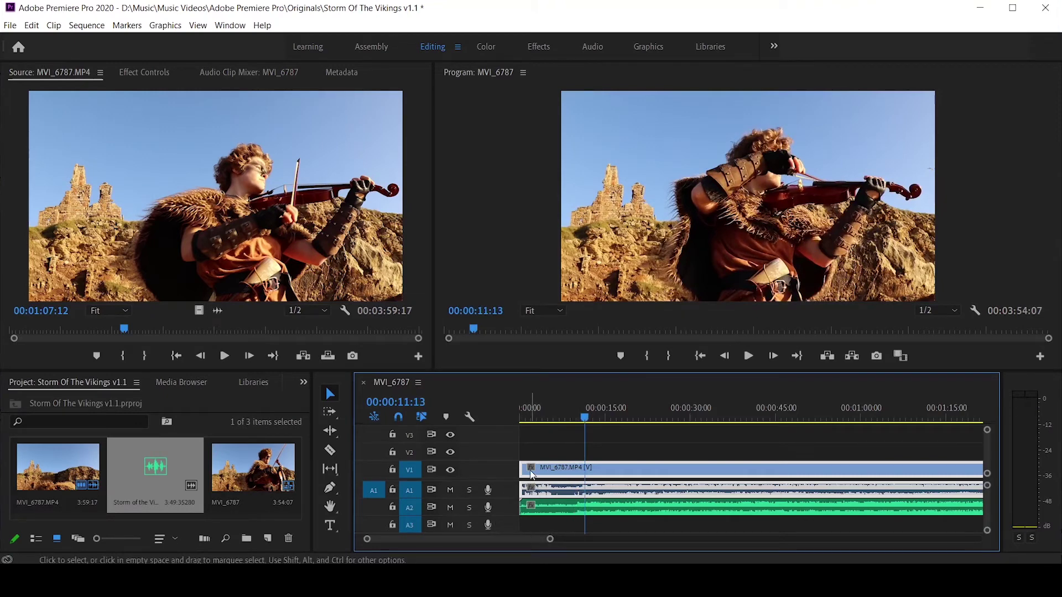
- Shift the MVI_6787 clip so the loud waveform onset on A1 lines up with A2's just after 00:00:10:00
left_click_drag(521, 469, 530, 467)
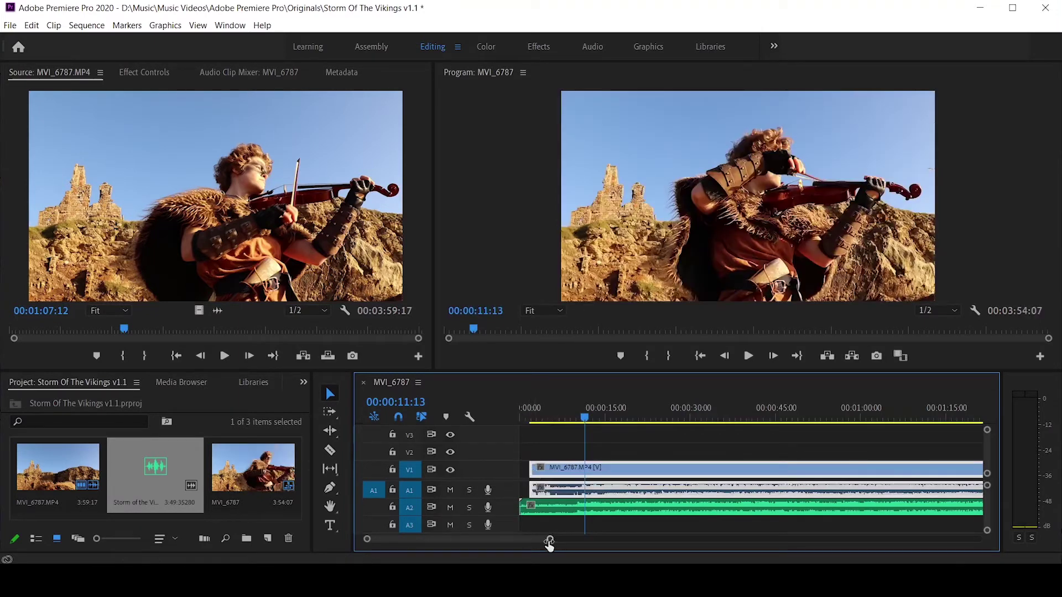
left_click_drag(549, 542, 484, 541)
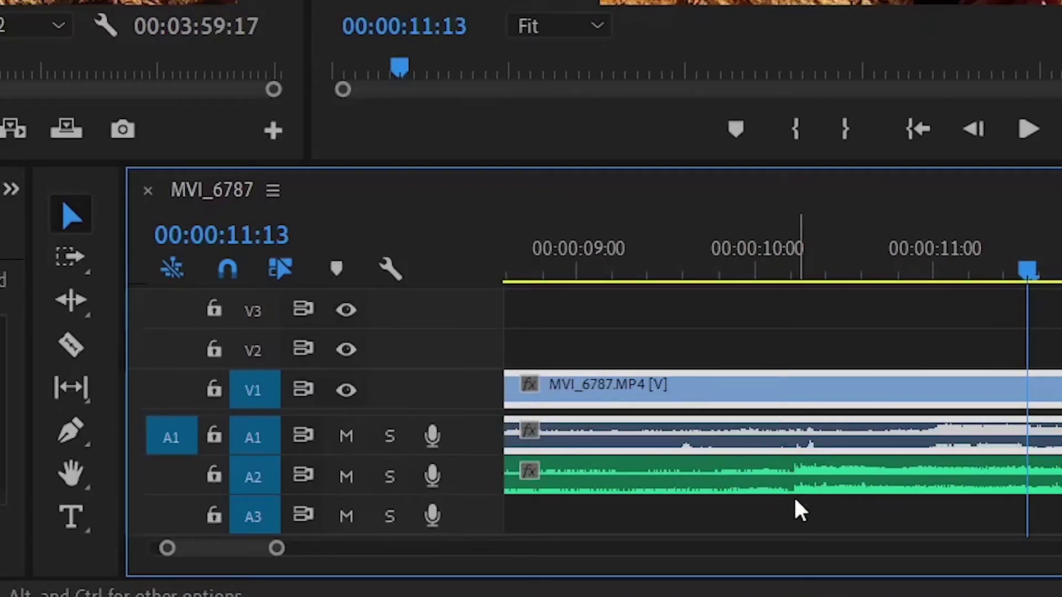
left_click_drag(870, 396, 722, 394)
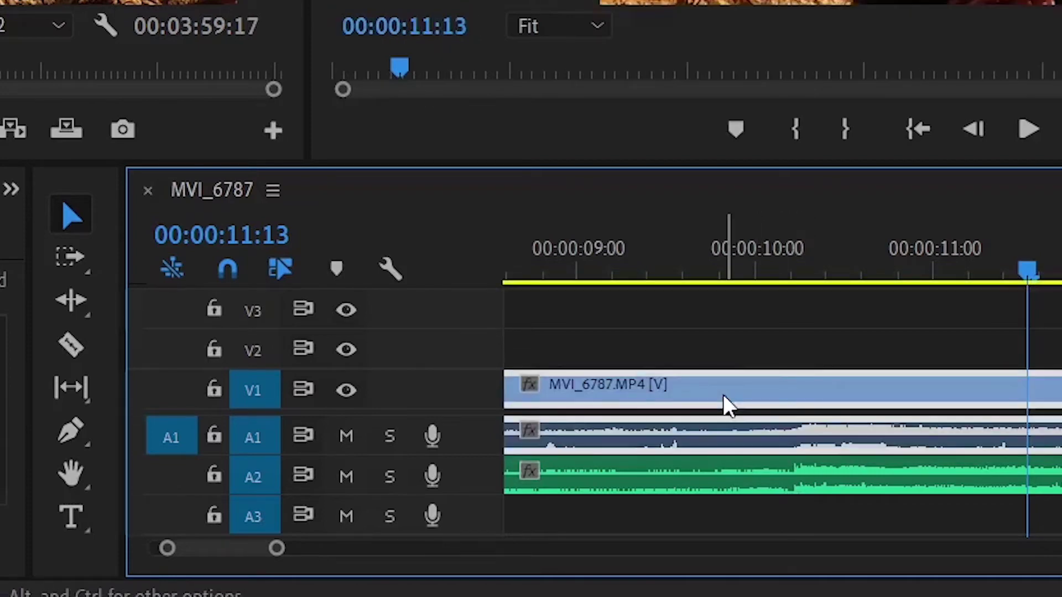
- Play from about 00:00:10 to check the sync, mute track A1, and continue playback to 00:00:43:16
left_click(771, 267)
key("space")
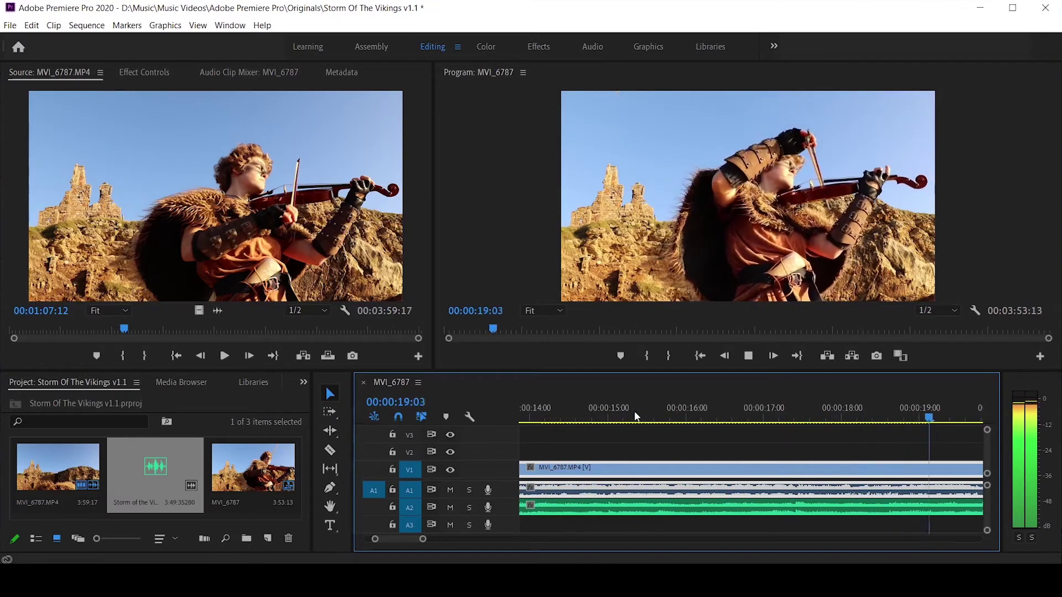
key("space")
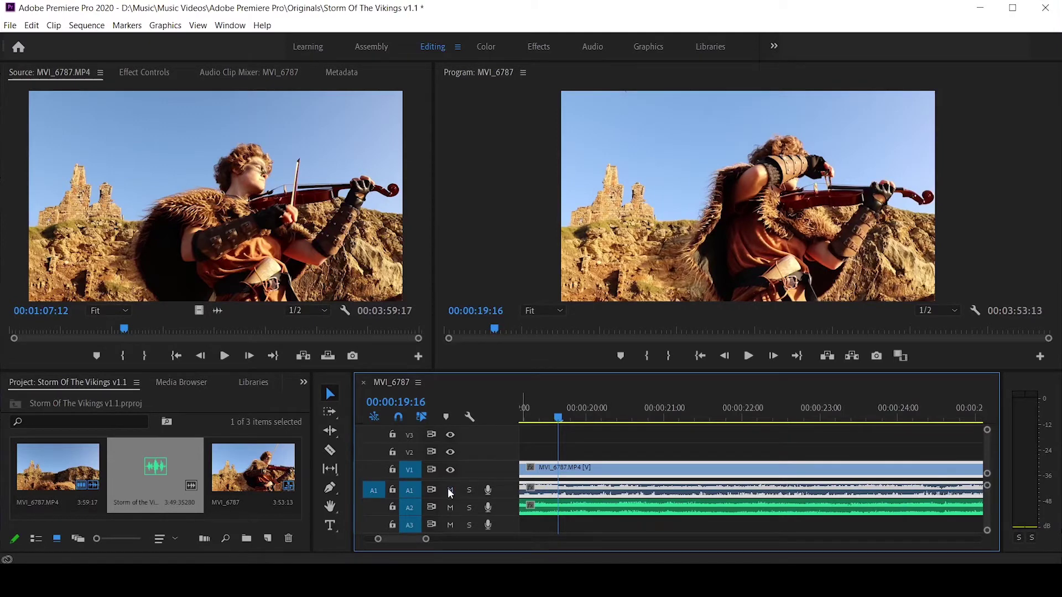
key("space")
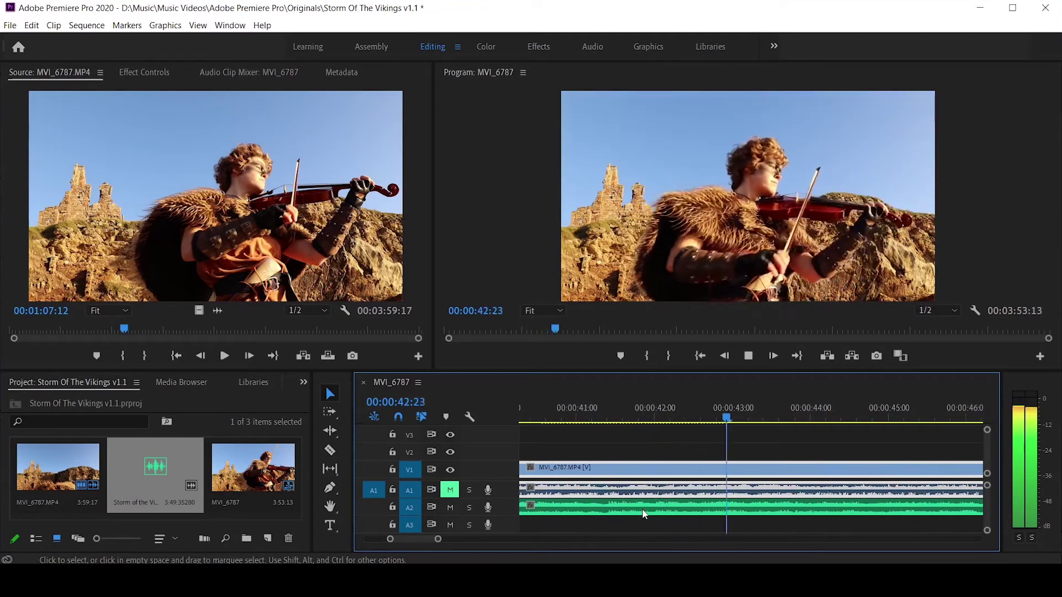
key("space")
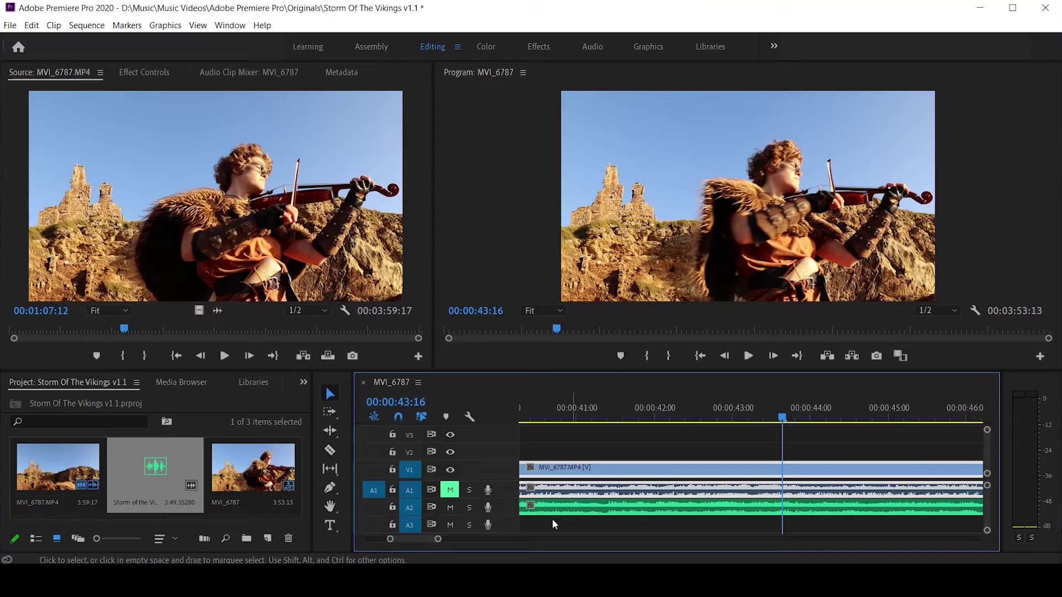
- Switch to File Explorer, import MVI_6789 from the Storm of the Vikings folder into the project, and open it in the source monitor
left_click_drag(438, 539, 648, 564)
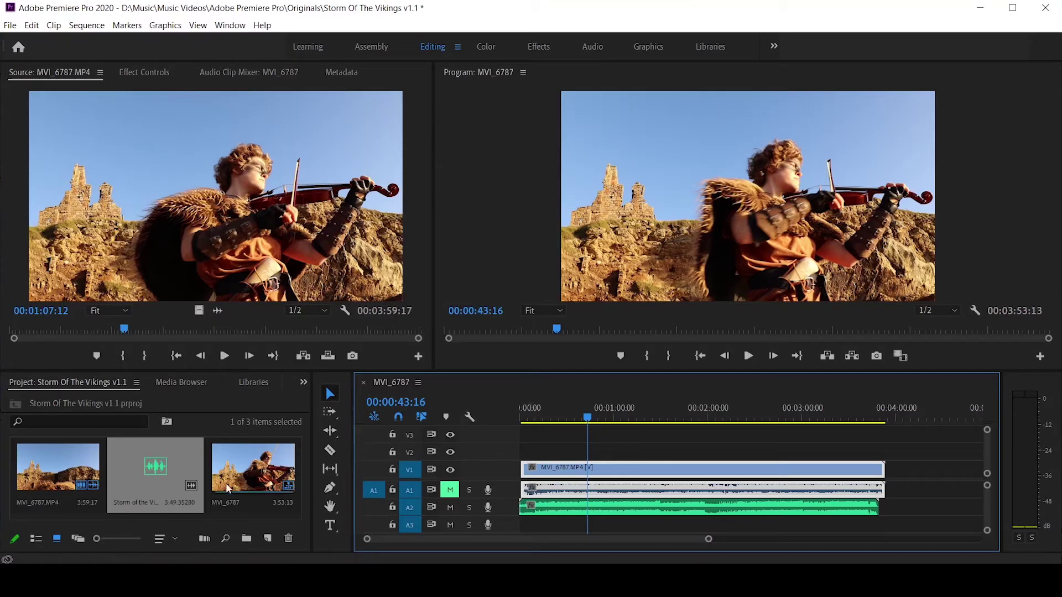
key("alt+Tab")
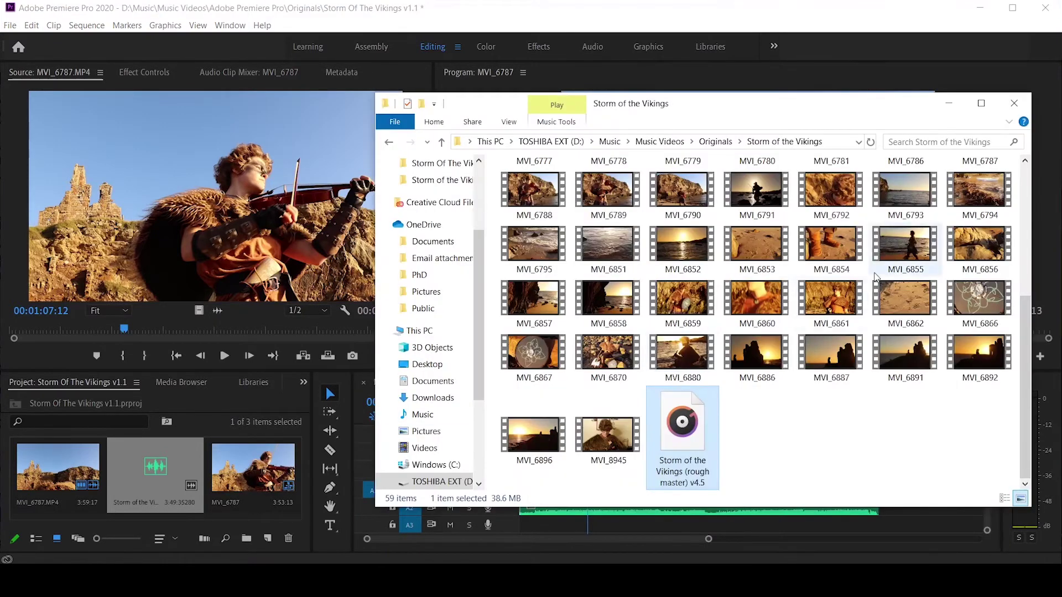
scroll(934, 284, "up", 2)
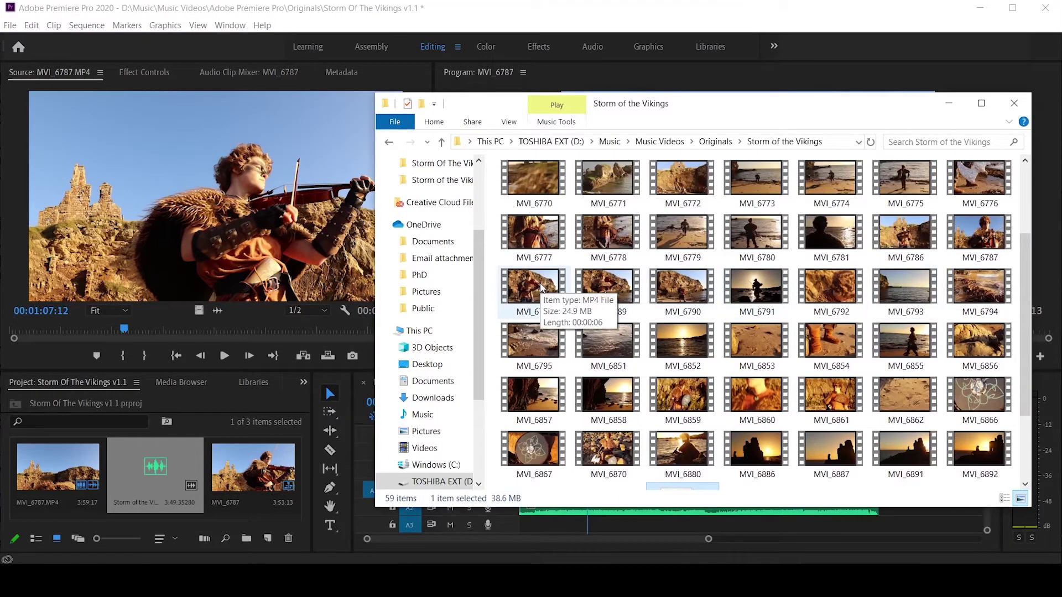
left_click(617, 283)
left_click_drag(617, 283, 121, 473)
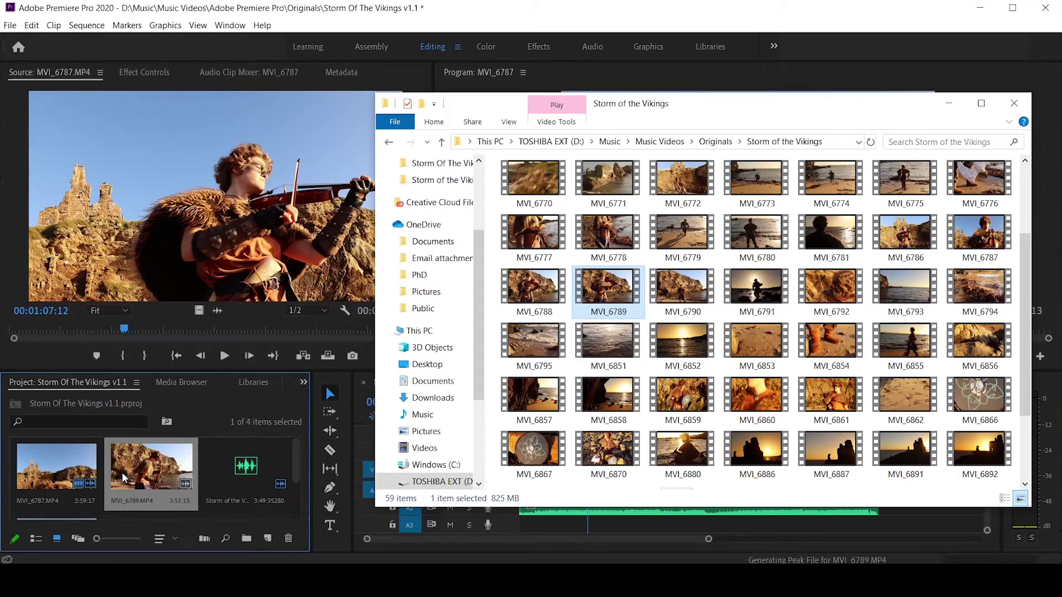
double_click(158, 469)
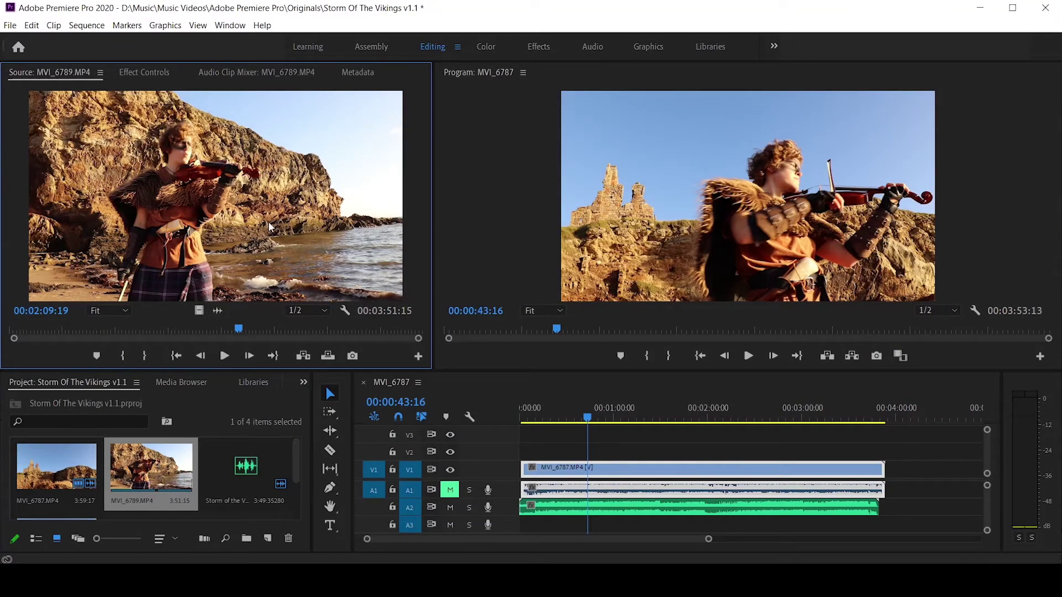
- Try placing MVI_6789 at the sequence start, first on V3 and again on V2, undoing each placement
left_click(161, 460)
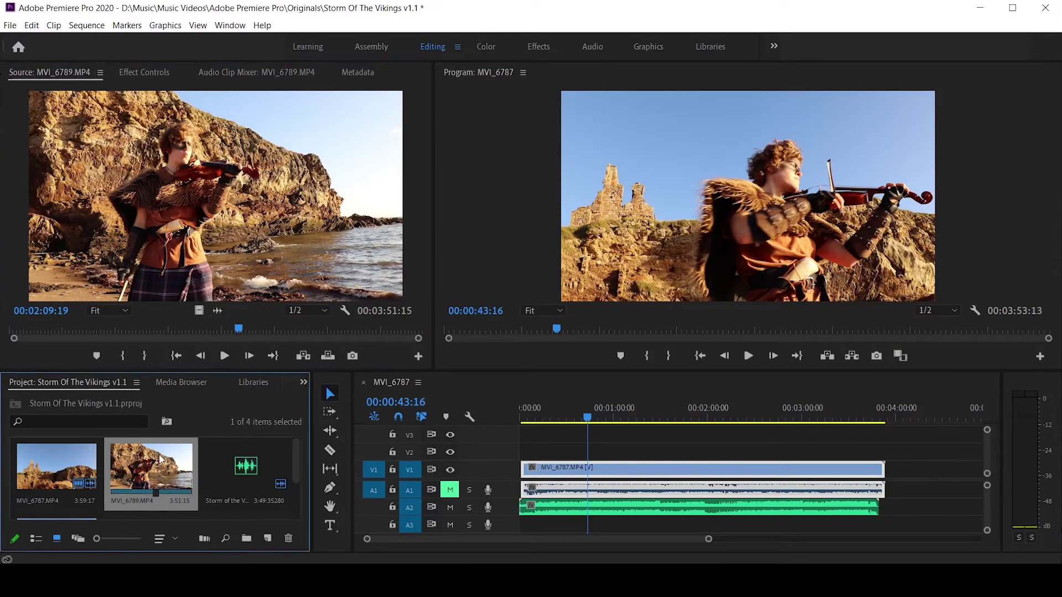
left_click_drag(160, 460, 515, 435)
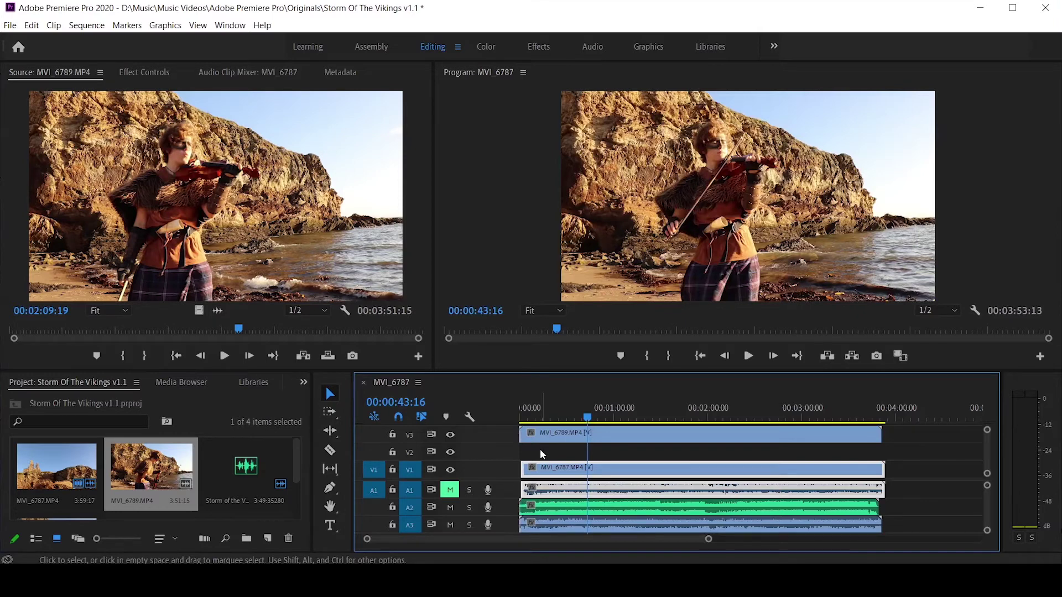
key("ctrl+z")
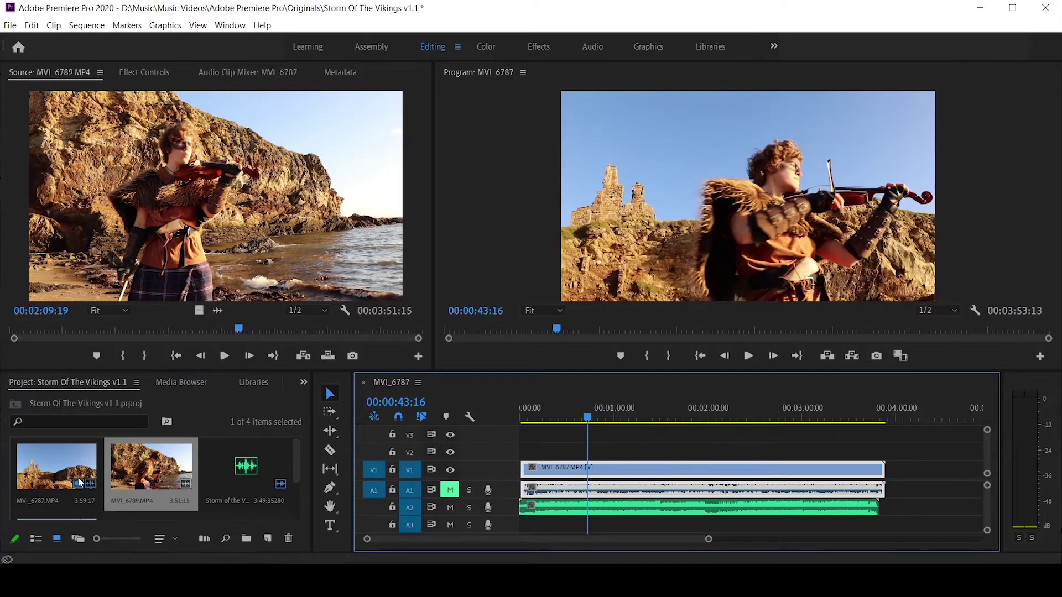
left_click(156, 471)
left_click_drag(157, 471, 517, 452)
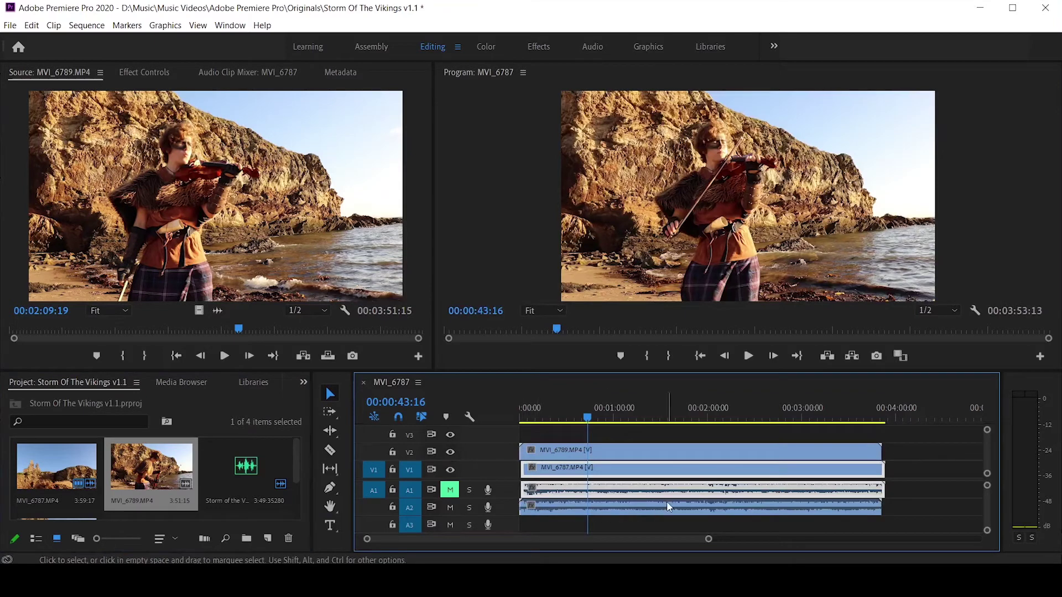
key("ctrl+z")
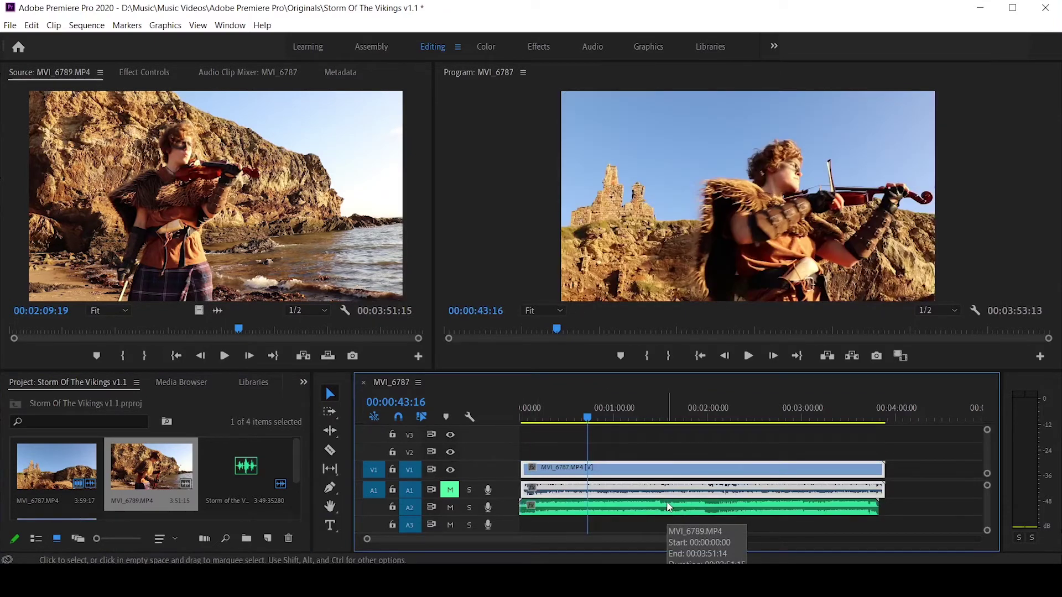
- Place MVI_6789 at the sequence start on V3 and A3, and add a second copy on a new video track above V3
left_click_drag(151, 470, 542, 444)
left_click_drag(534, 440, 525, 434)
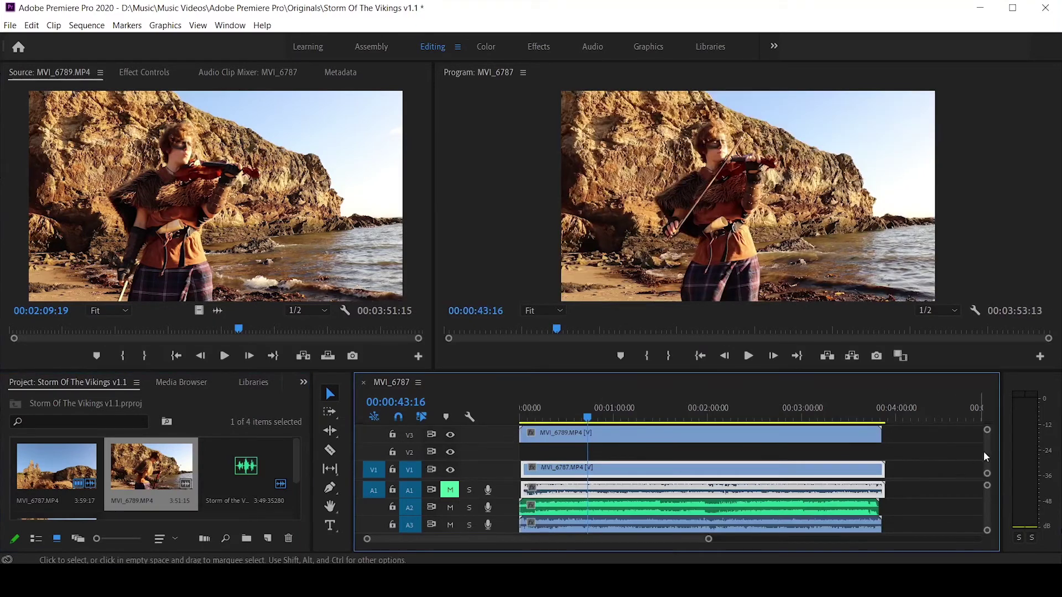
left_click_drag(987, 454, 987, 448)
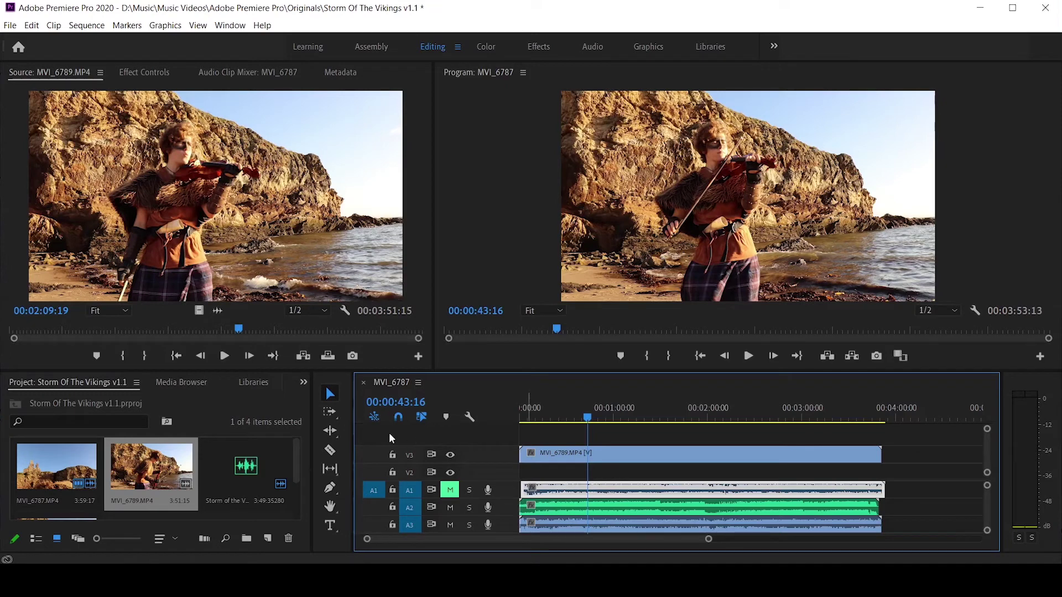
left_click_drag(150, 470, 514, 434)
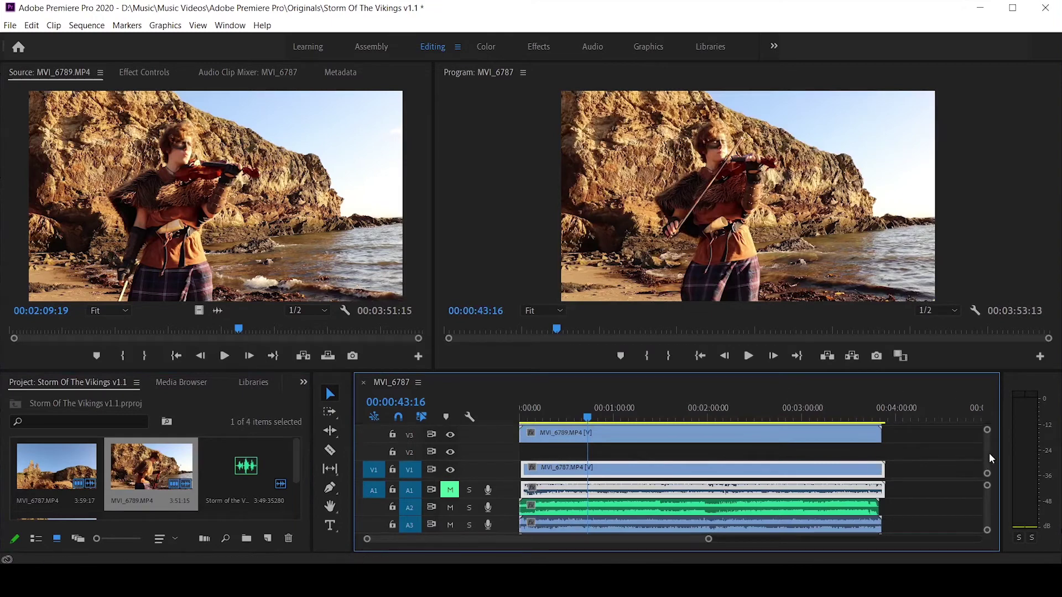
- Enlarge the timeline area vertically so that all four video and four audio tracks fit in view
left_click_drag(988, 453, 988, 431)
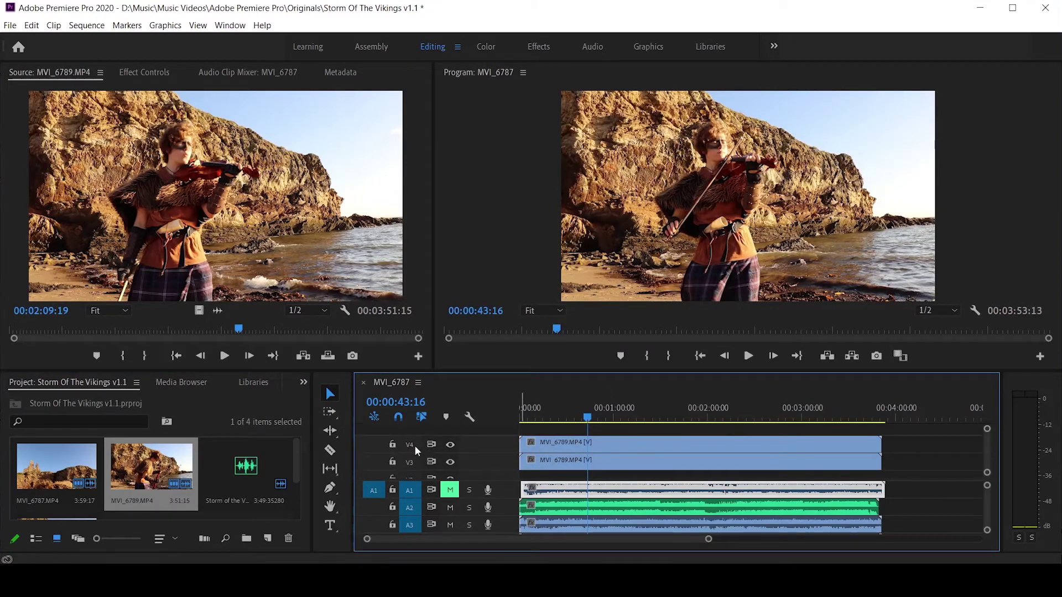
left_click_drag(986, 503, 985, 530)
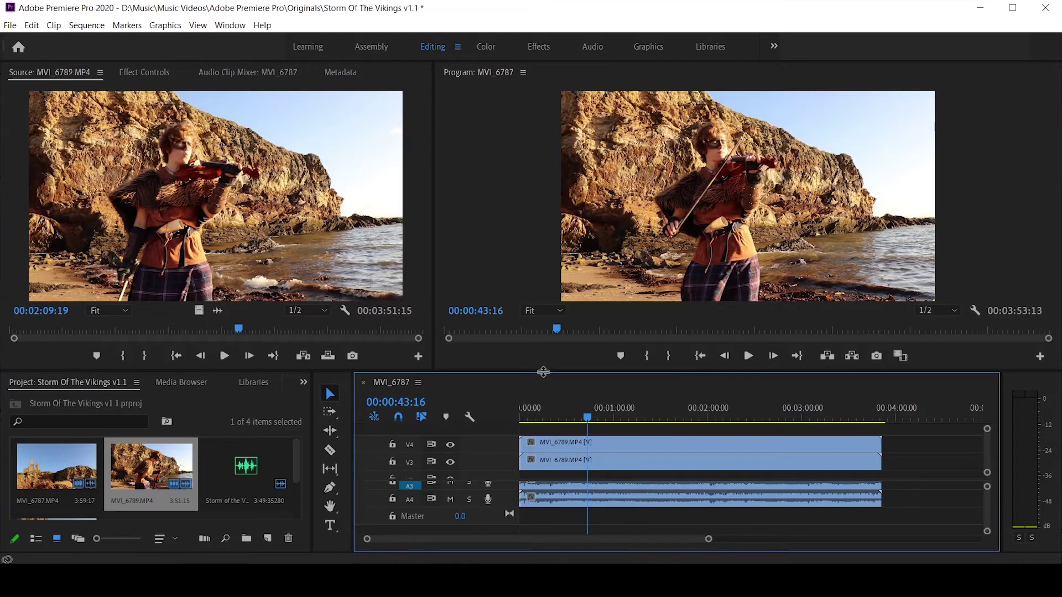
left_click_drag(543, 372, 543, 294)
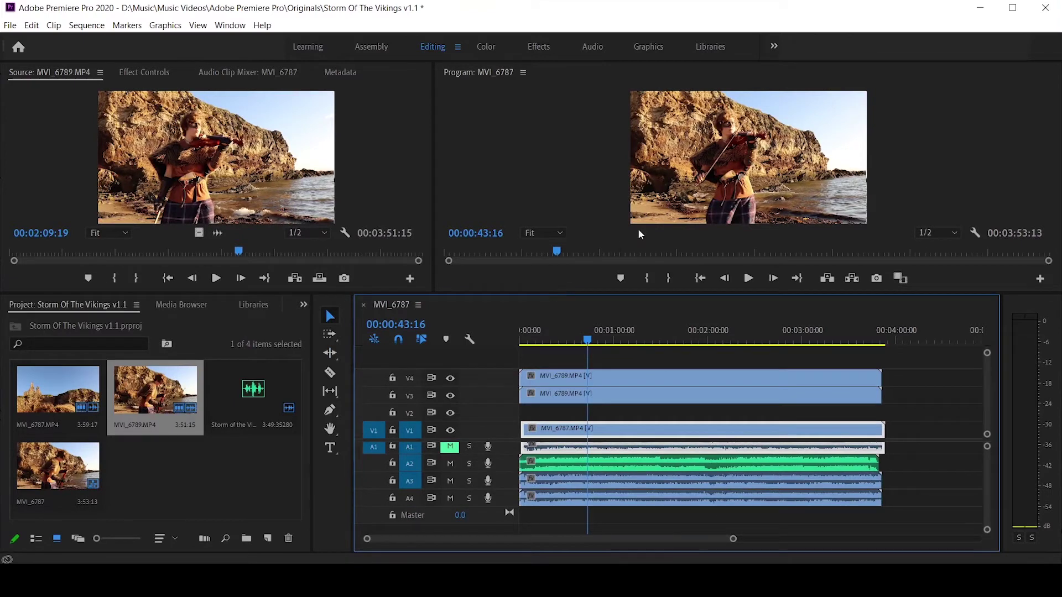
- Reduce the timeline area's height to enlarge both monitors, and widen the program monitor at the source monitor's expense
left_click_drag(581, 294, 581, 377)
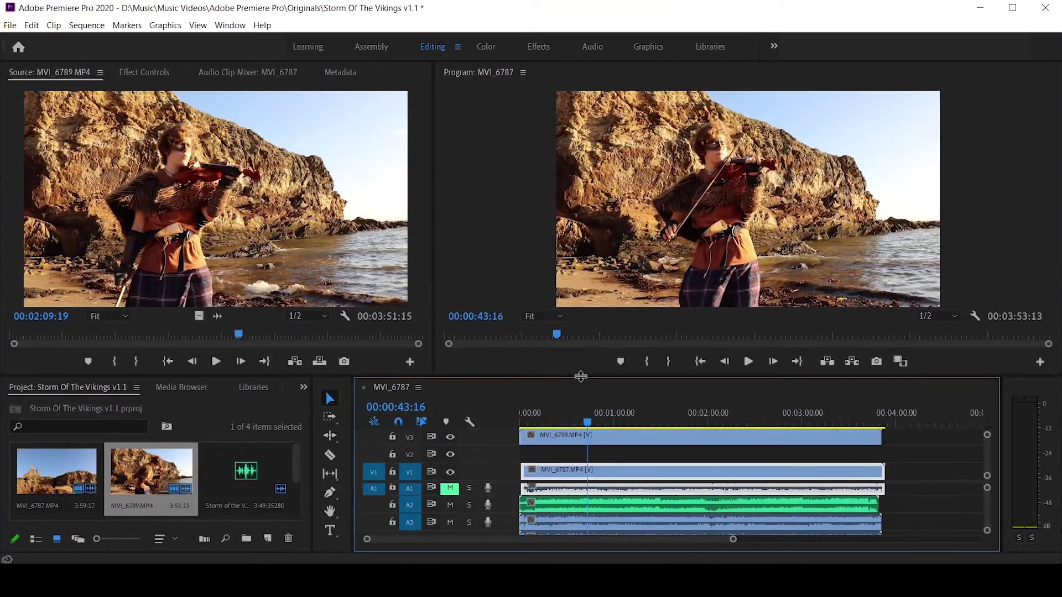
left_click_drag(435, 297, 312, 297)
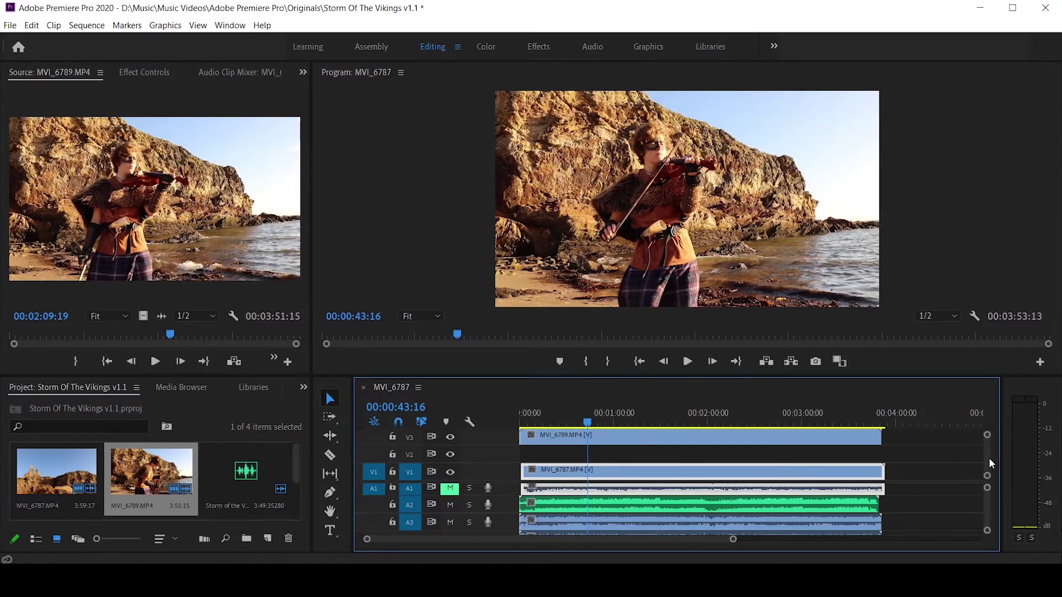
scroll(989, 458, "up", 2)
left_click(776, 445)
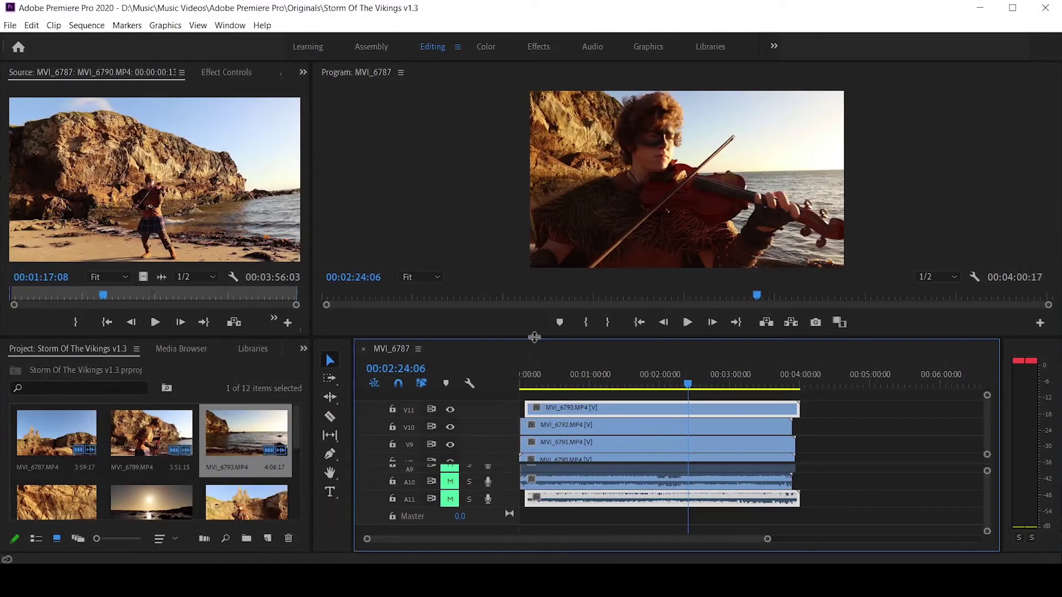
- Enlarge the timeline area vertically, give the video tracks more room than the audio tracks, and look through the stacked takes up to V11
left_click_drag(534, 338, 546, 220)
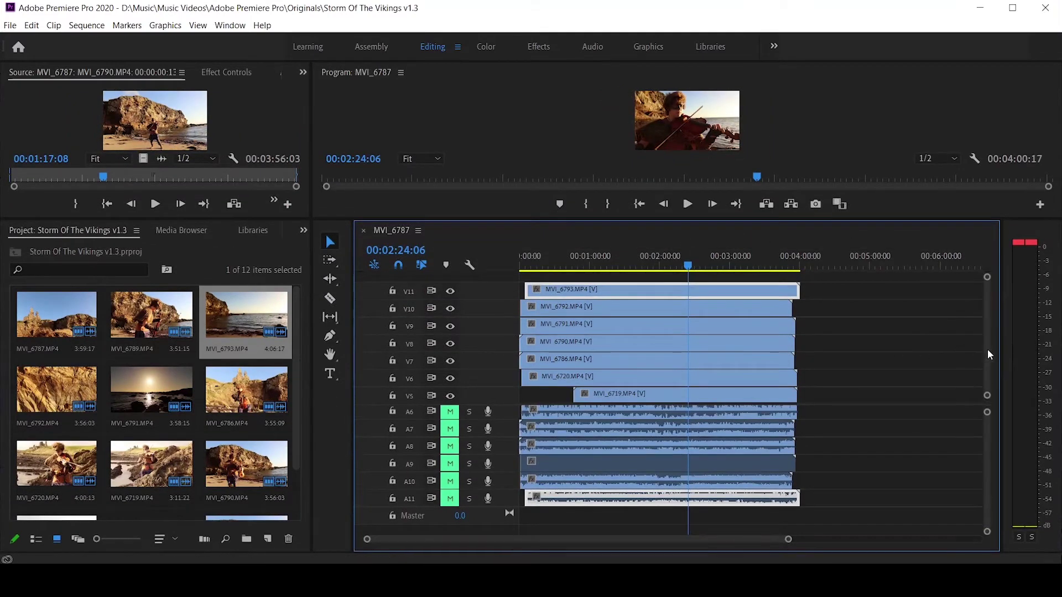
left_click_drag(469, 403, 468, 457)
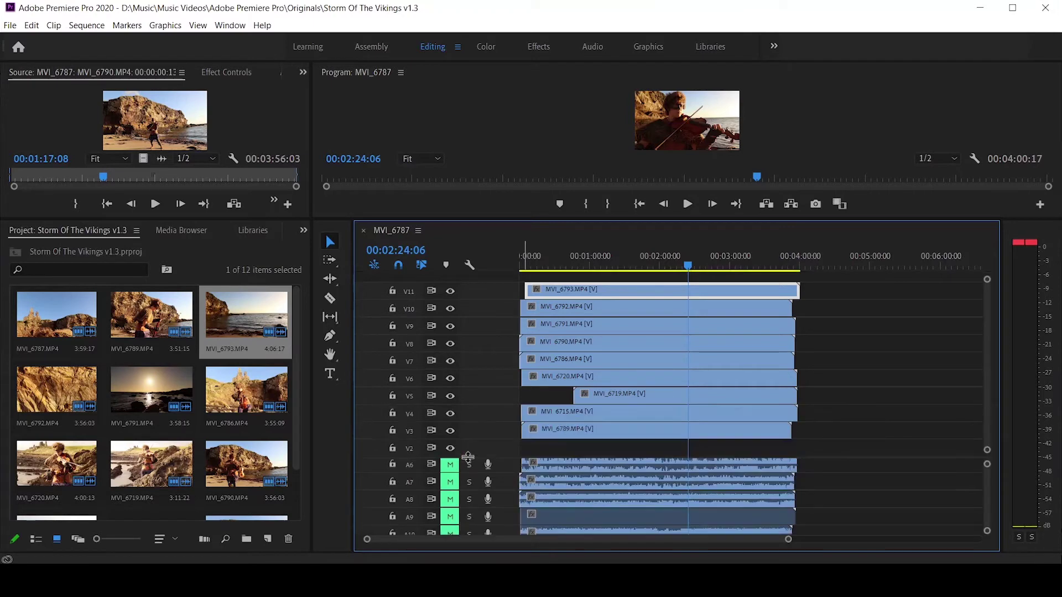
scroll(991, 412, "up", 3)
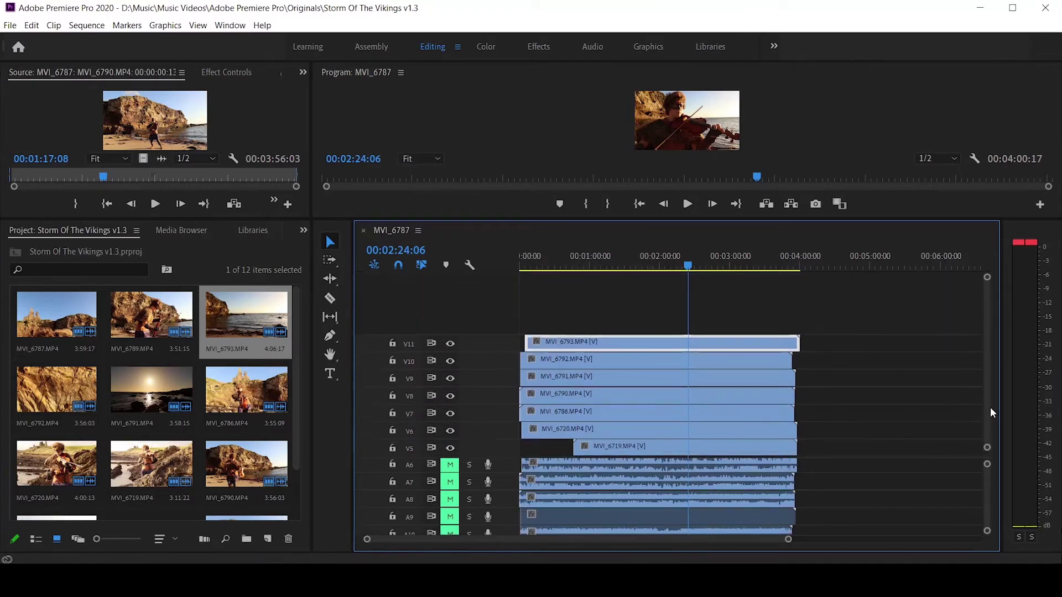
scroll(990, 410, "down", 4)
scroll(990, 417, "up", 1)
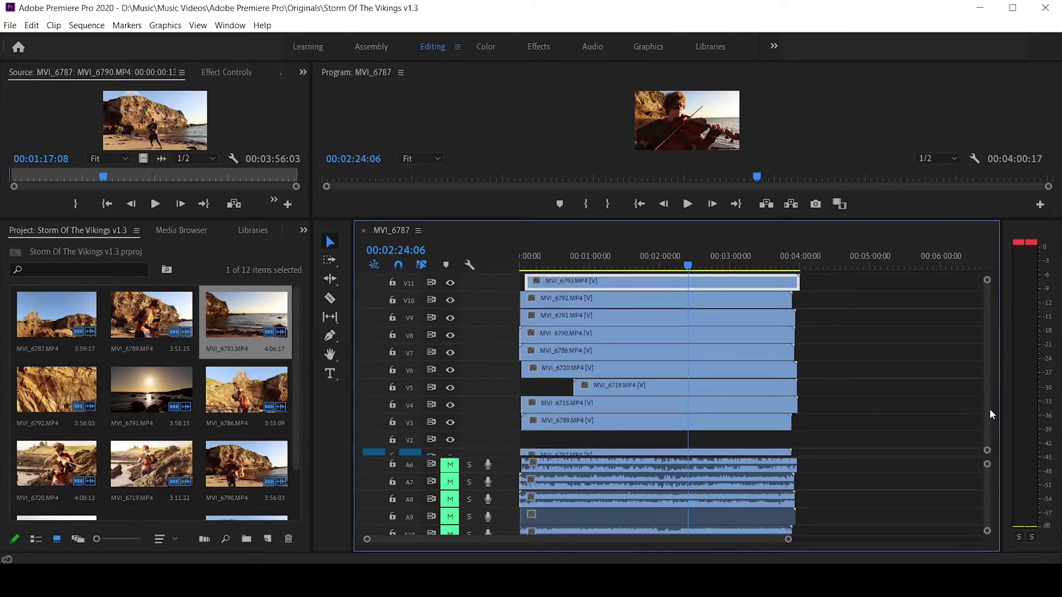
scroll(988, 406, "up", 4)
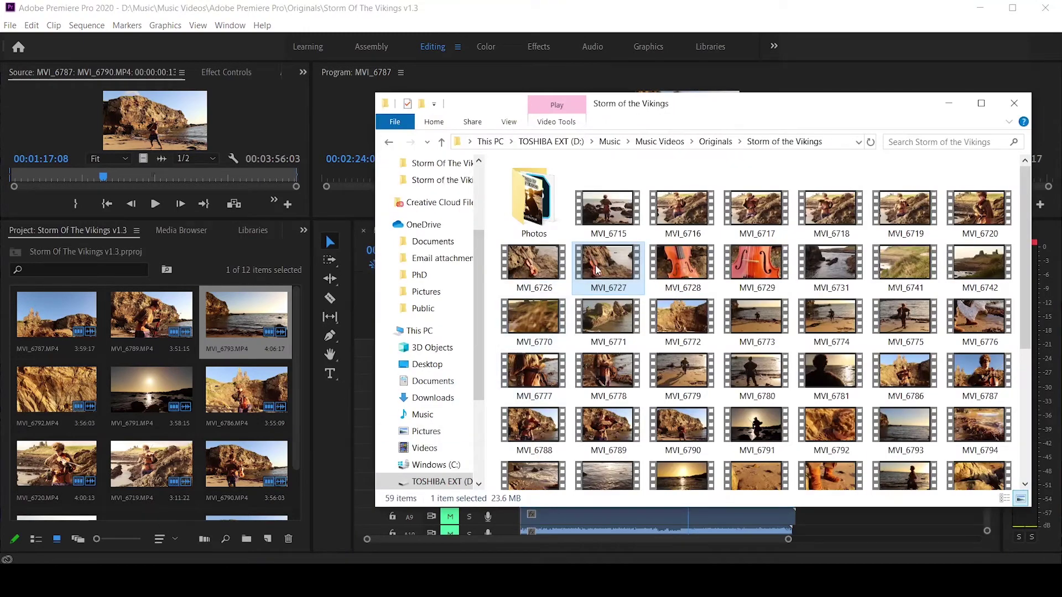
- Import MVI_6727 from the Storm of the Vikings folder and place it on a new video track above V11, near the 27-second mark
left_click_drag(593, 274, 200, 329)
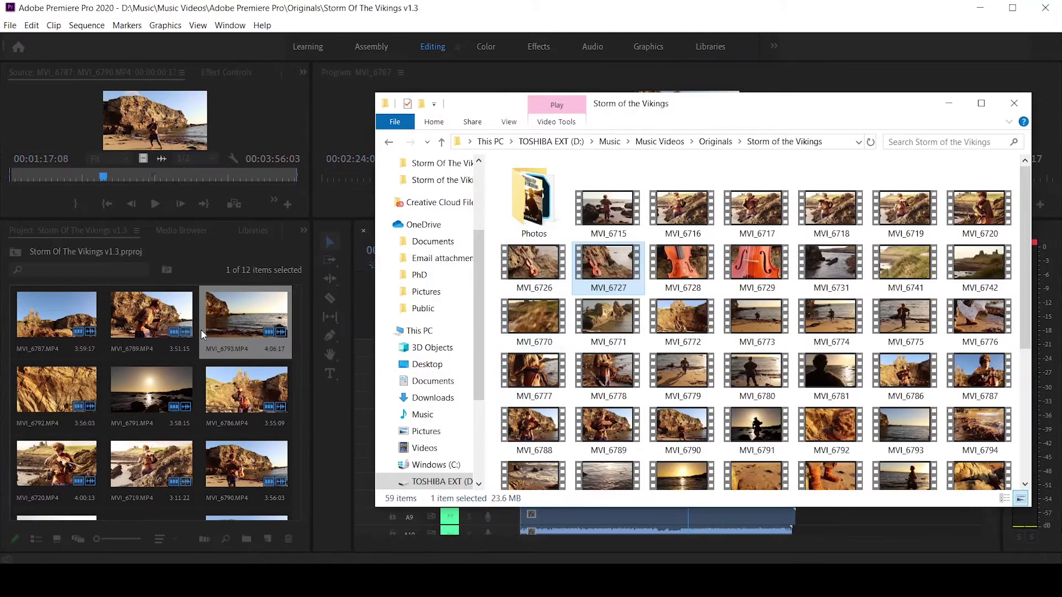
left_click(231, 323)
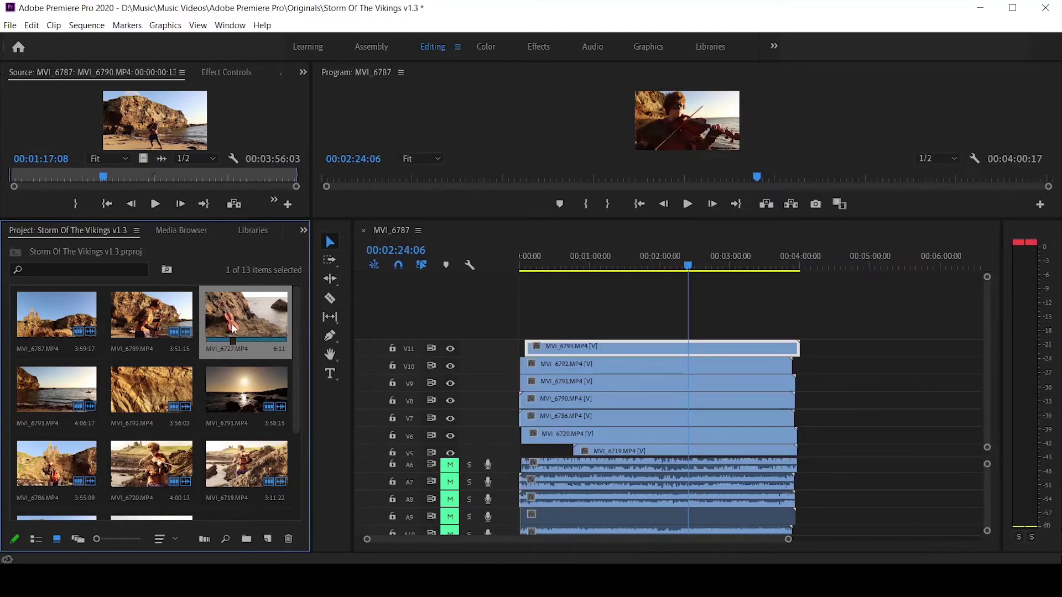
left_click_drag(231, 323, 550, 327)
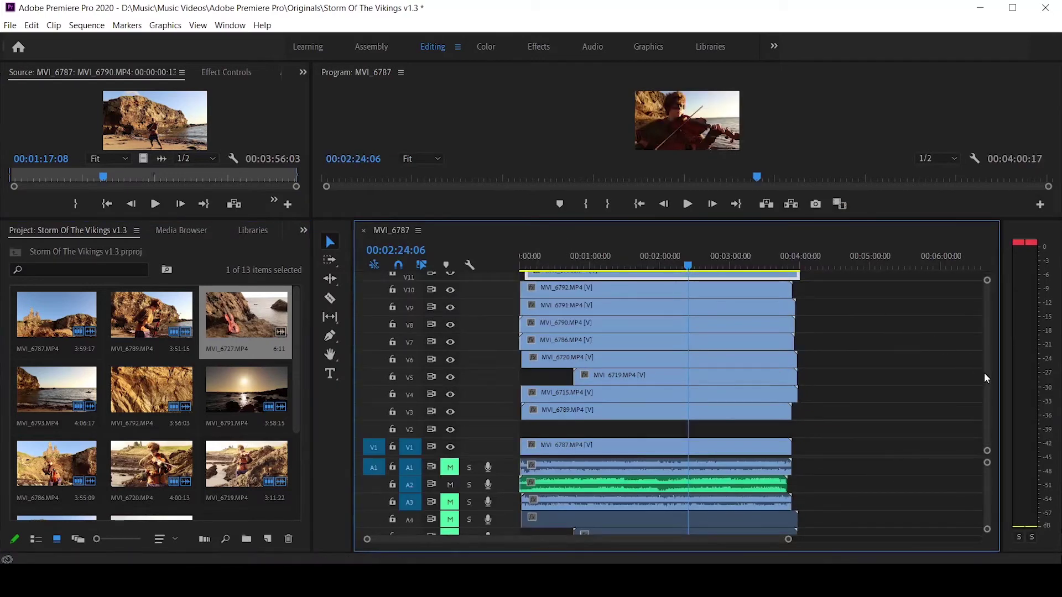
scroll(988, 343, "up", 3)
scroll(989, 347, "up", 1)
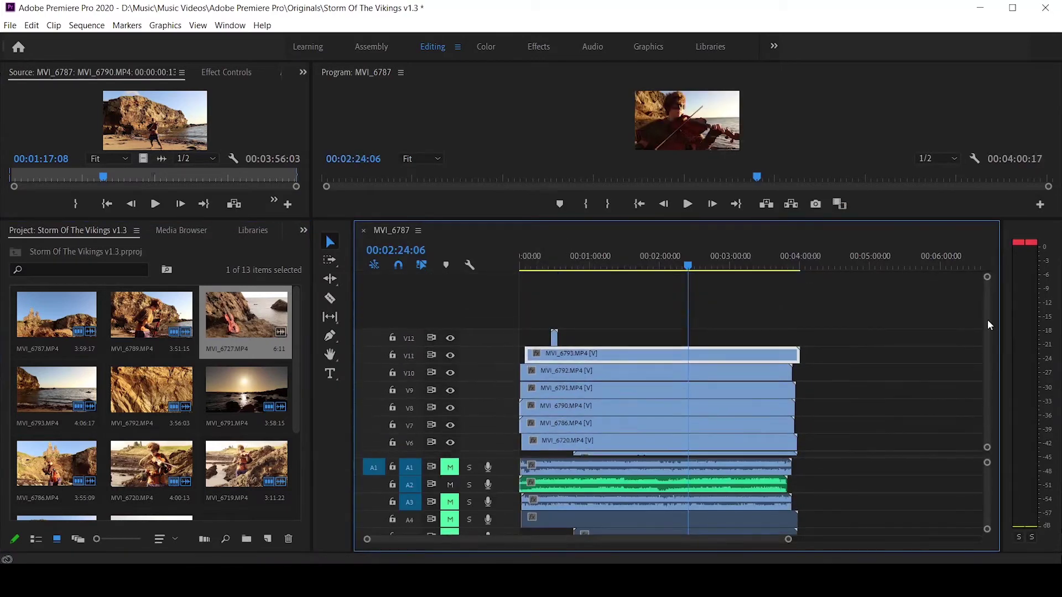
- Preview the MVI_6727 clip on V12 at 00:00:27:13 and mute its audio track A12
left_click(553, 265)
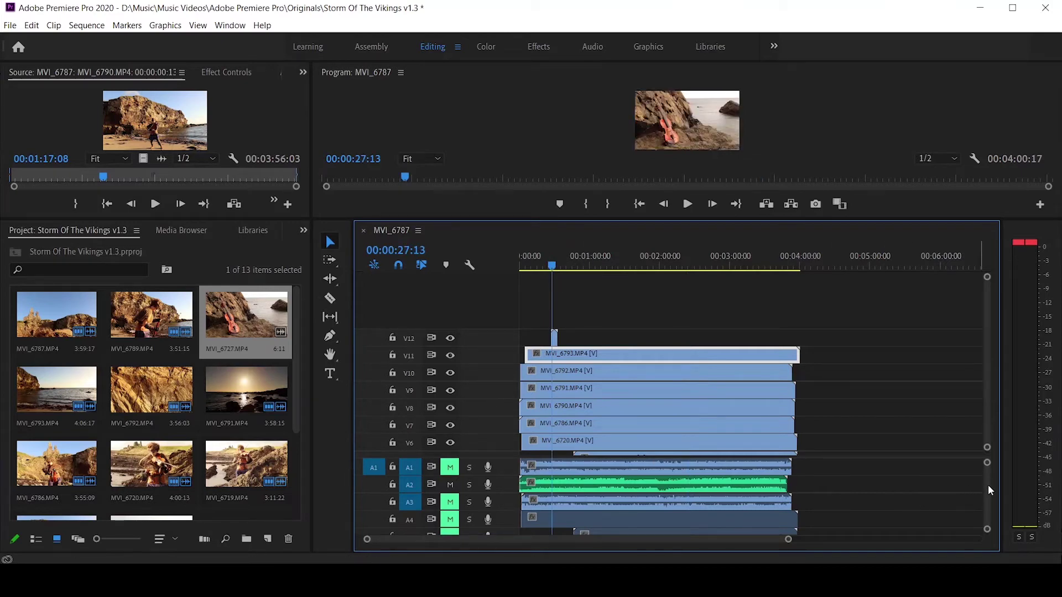
scroll(988, 484, "down", 5)
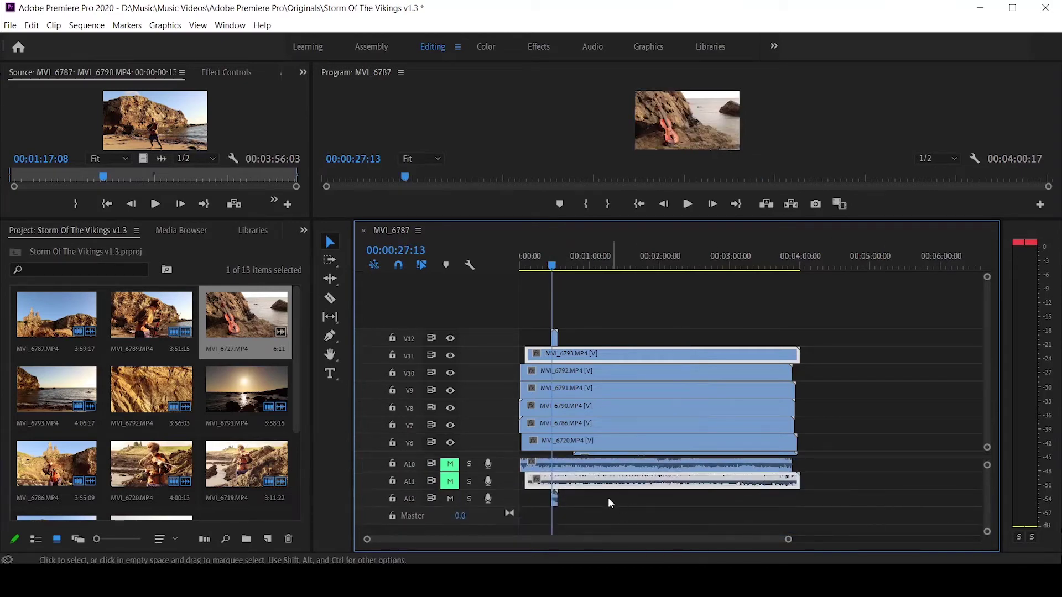
left_click(450, 500)
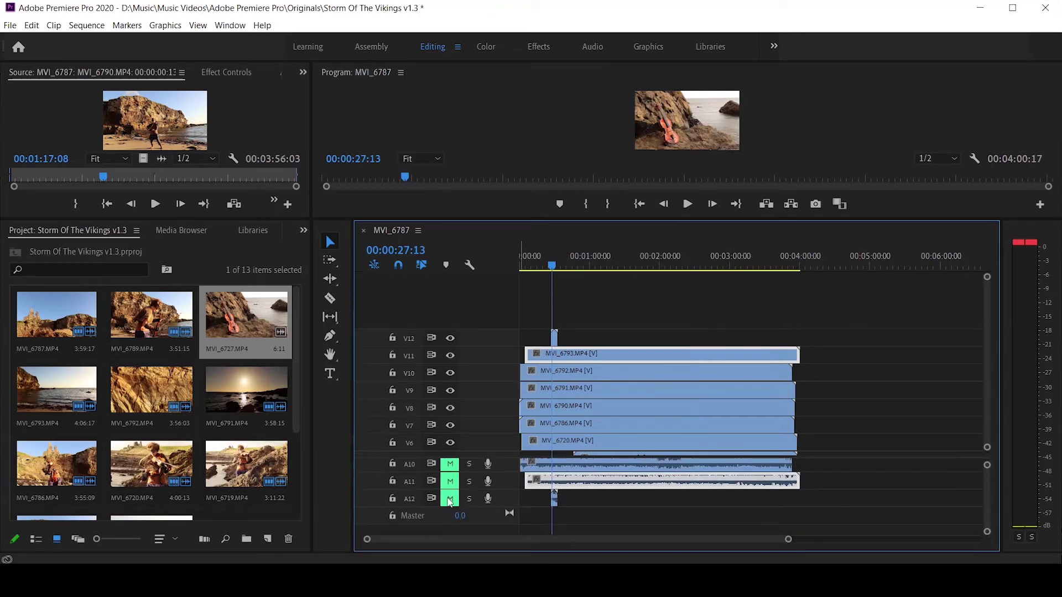
- Extend the video section of the timeline over the audio section and reduce the video track heights so V1 to V12 all fit
scroll(486, 456, "down", 2)
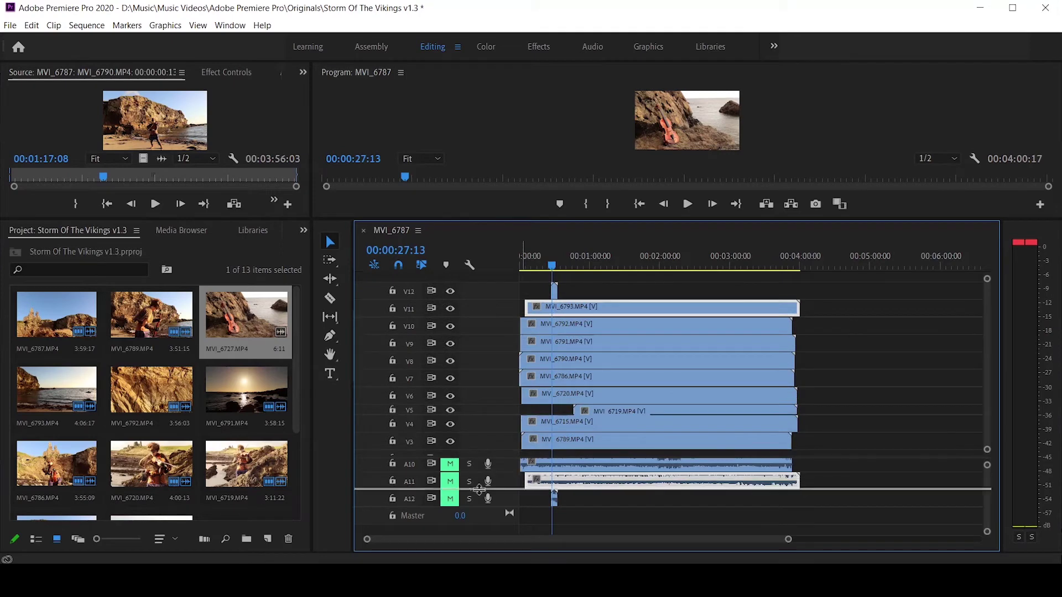
left_click_drag(479, 489, 479, 512)
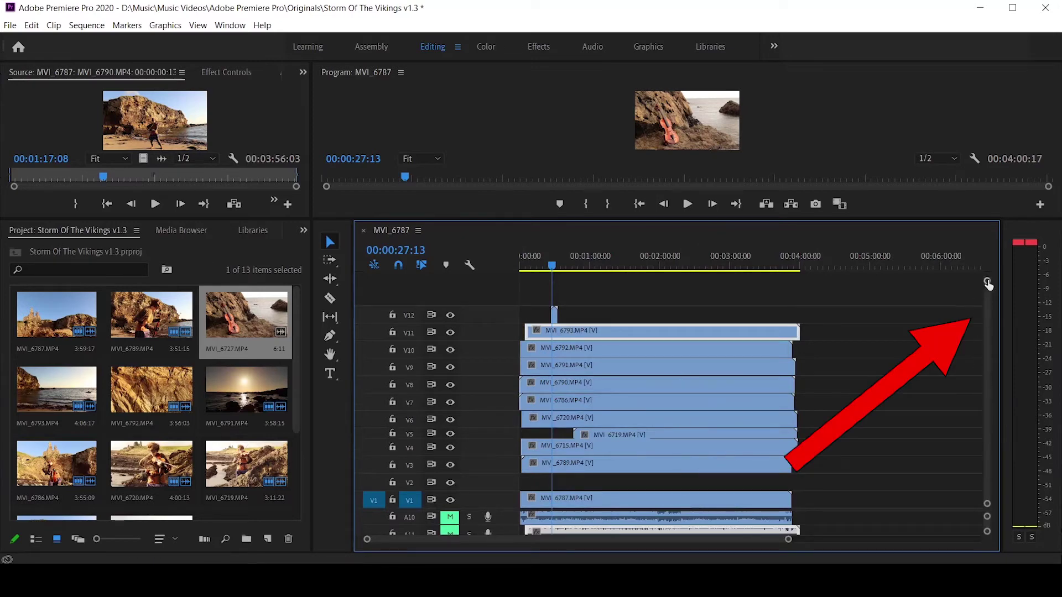
left_click_drag(988, 283, 985, 180)
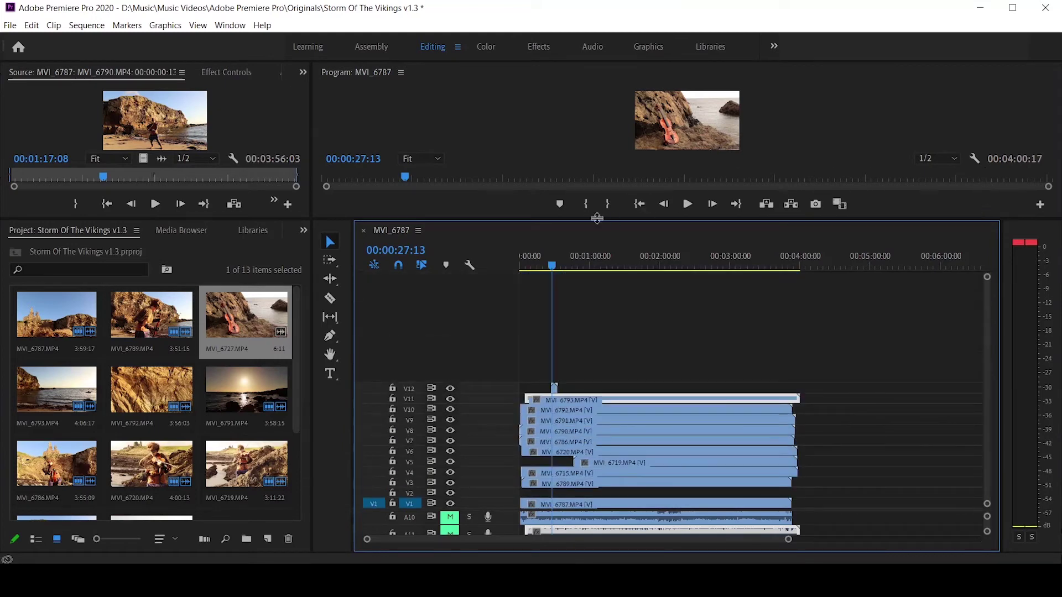
- Shrink the timeline area to enlarge the monitors, and play the sequence from the MVI_6727 clip on V12
left_click_drag(596, 219, 590, 337)
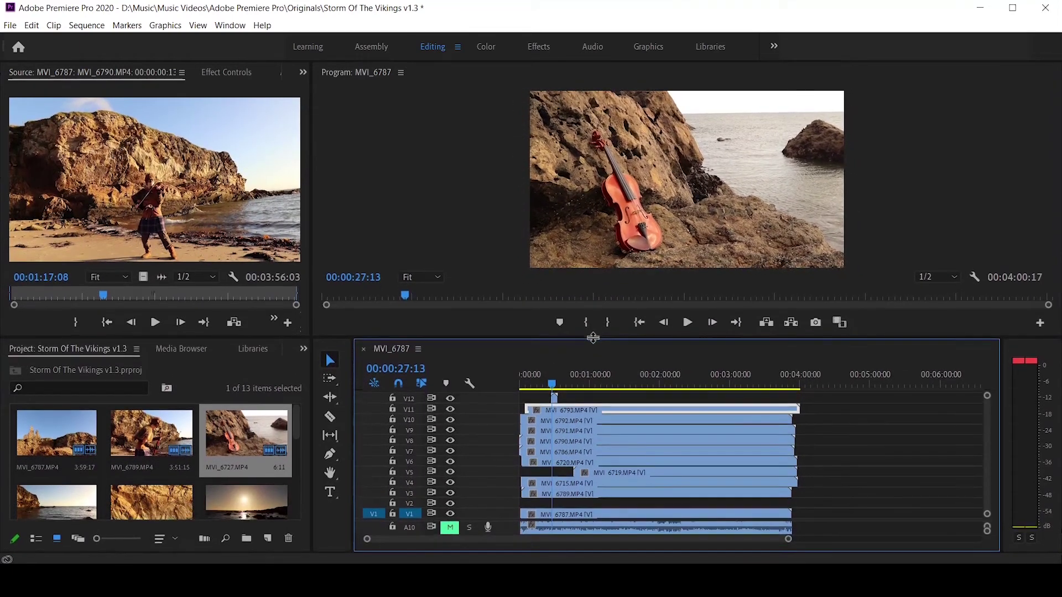
scroll(986, 457, "up", 1)
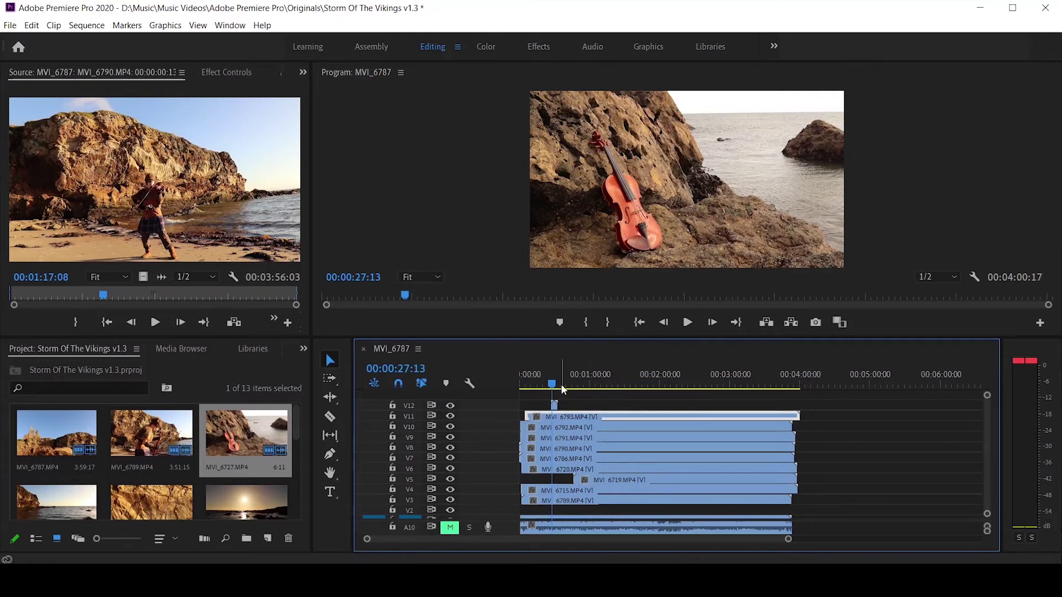
key("space")
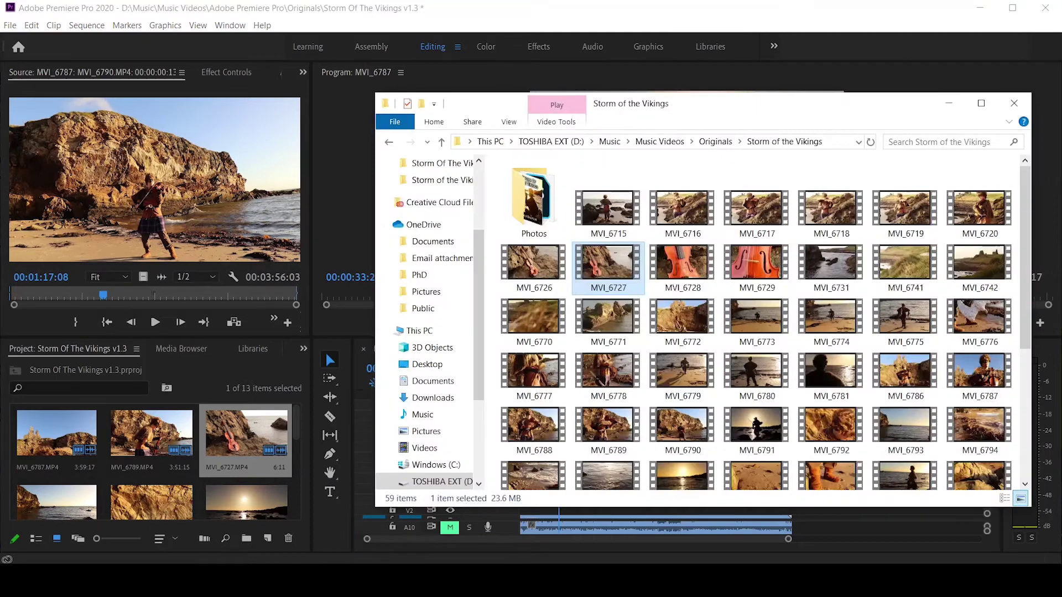
- Switch to File Explorer, import MVI_6729, place it on V12 starting at 00:00:46:14, and open the clip in the source monitor
left_click_drag(757, 263, 571, 410)
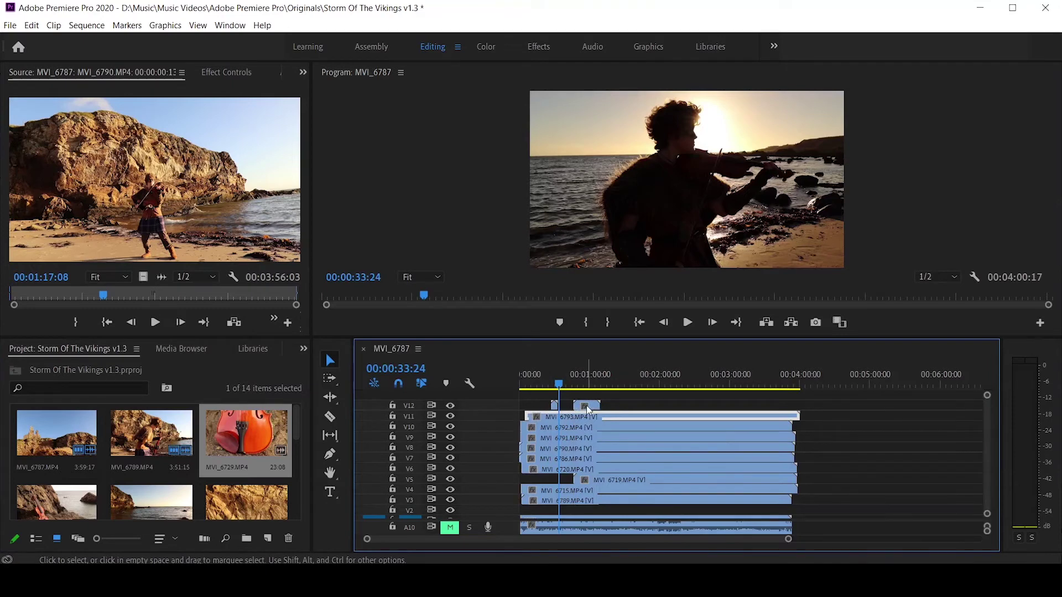
left_click(586, 408)
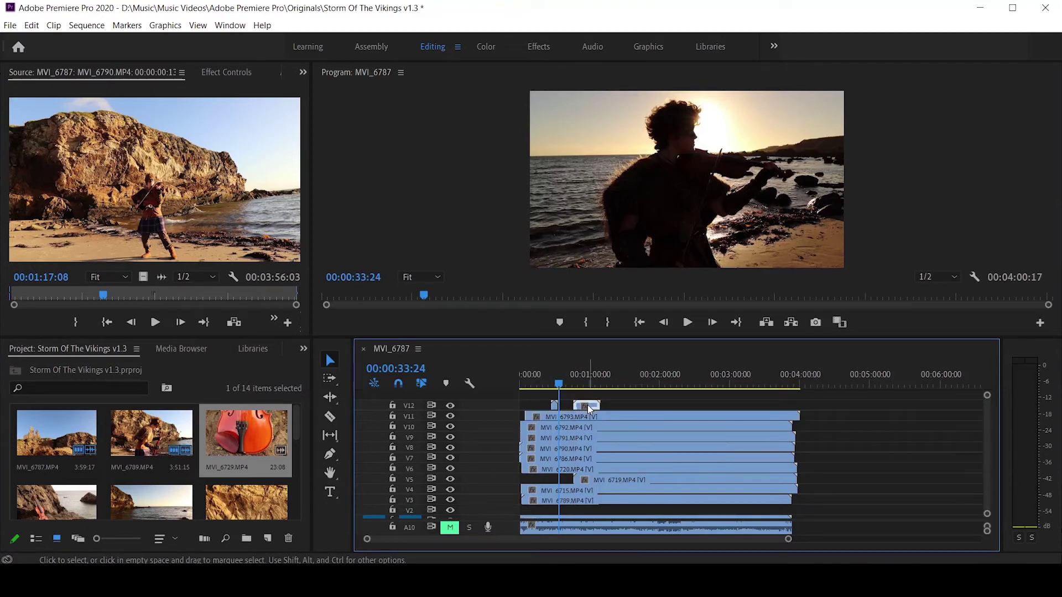
double_click(587, 407)
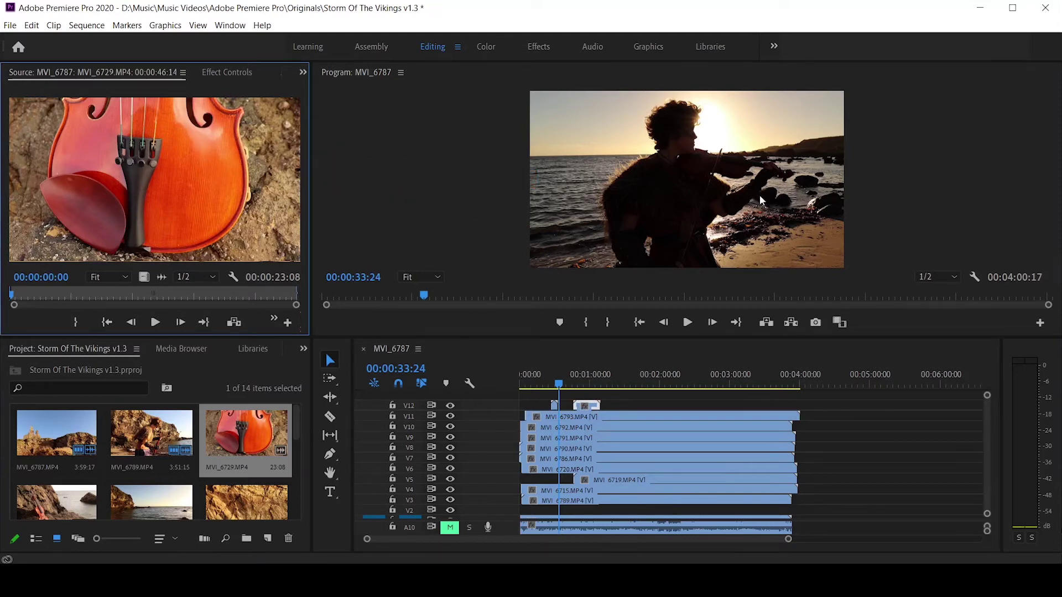
- Move the playhead to 00:02:13:23 and briefly play the sequence from there
left_click(623, 383)
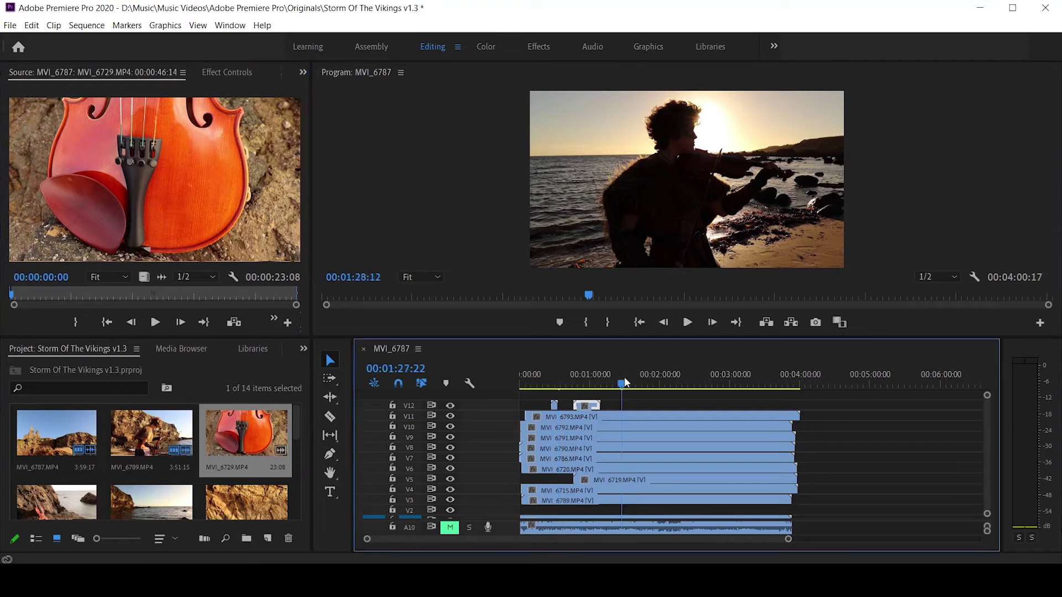
left_click(677, 386)
key("space")
key("space")
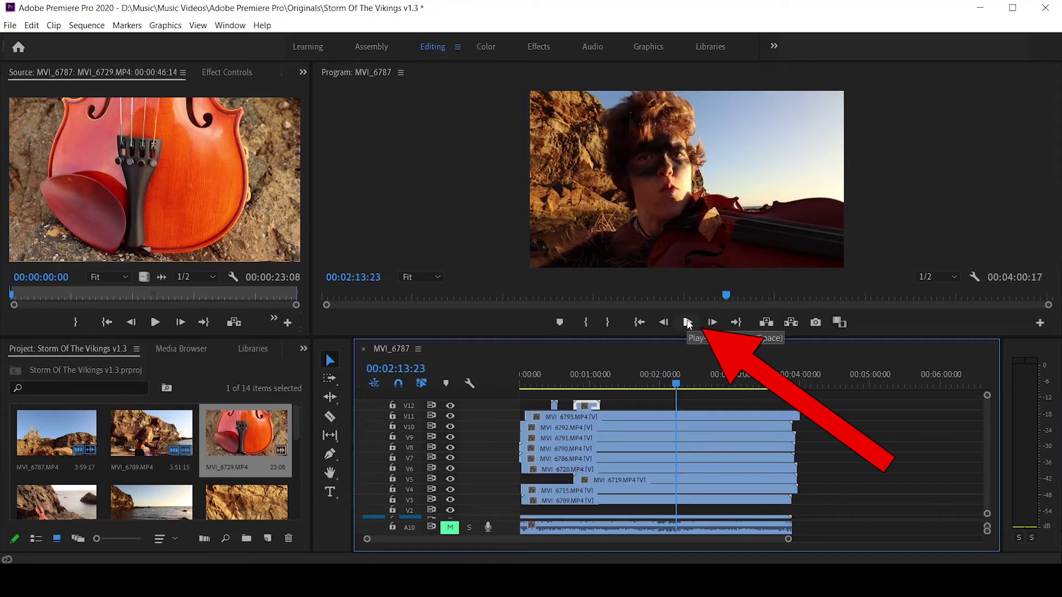
left_click(687, 323)
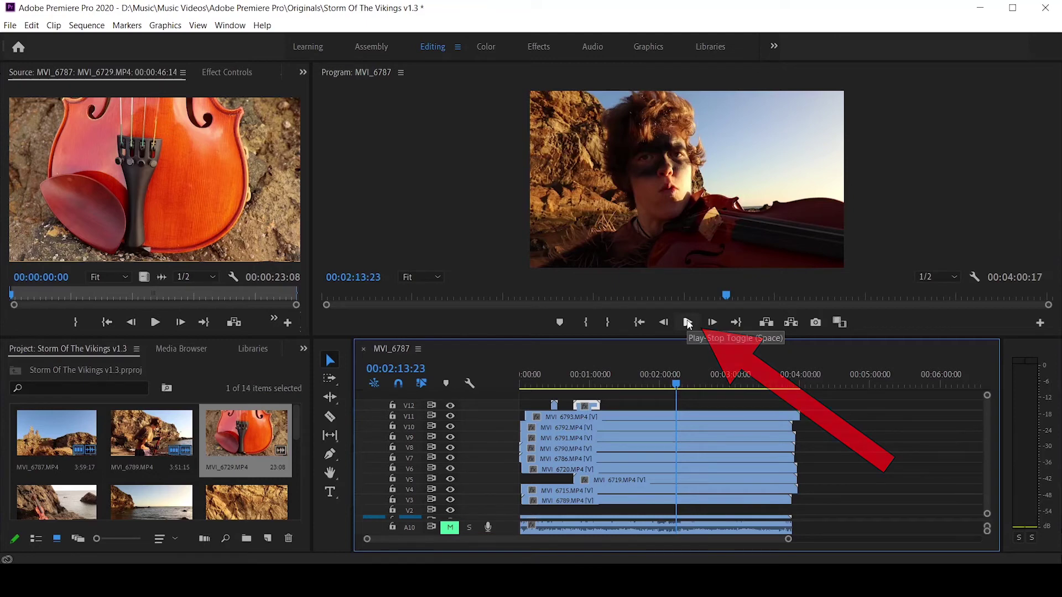
left_click(688, 323)
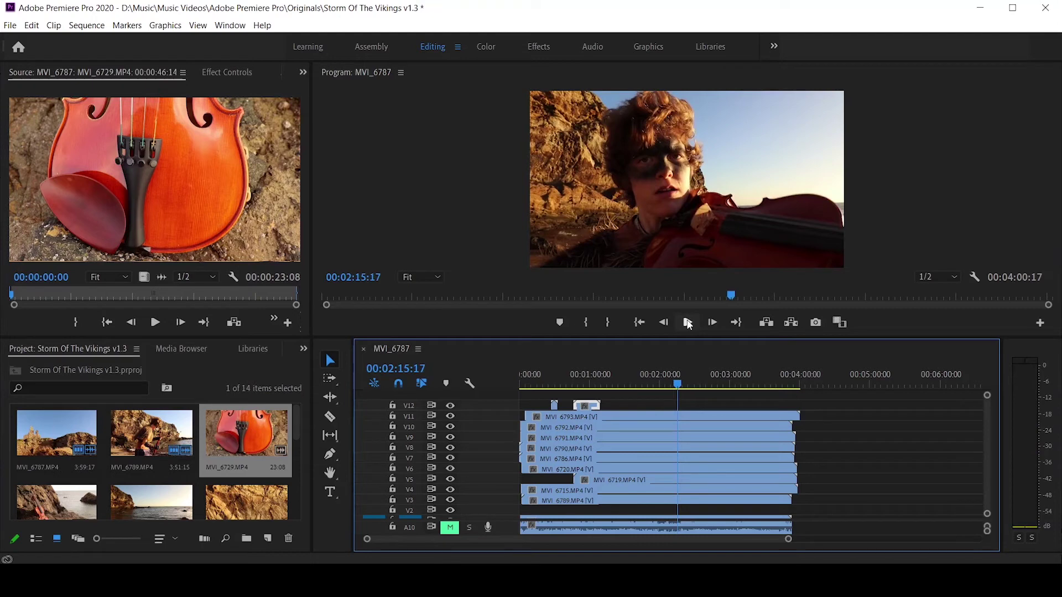
- Play through the MVI_6729 clip on V12, stop at 00:00:59:07, and split the clip there with the Razor tool
left_click(577, 384)
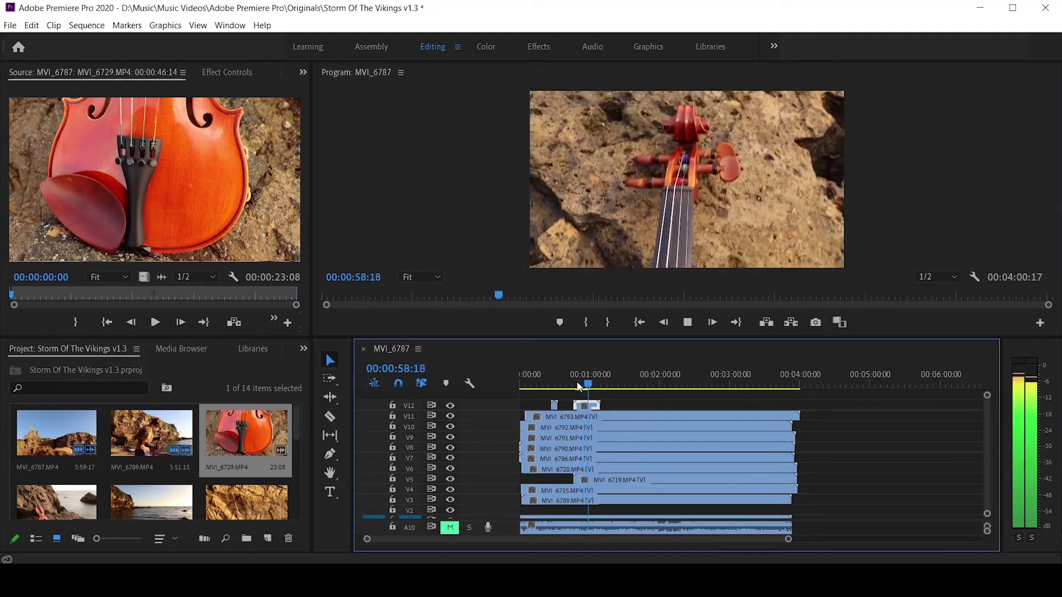
key("space")
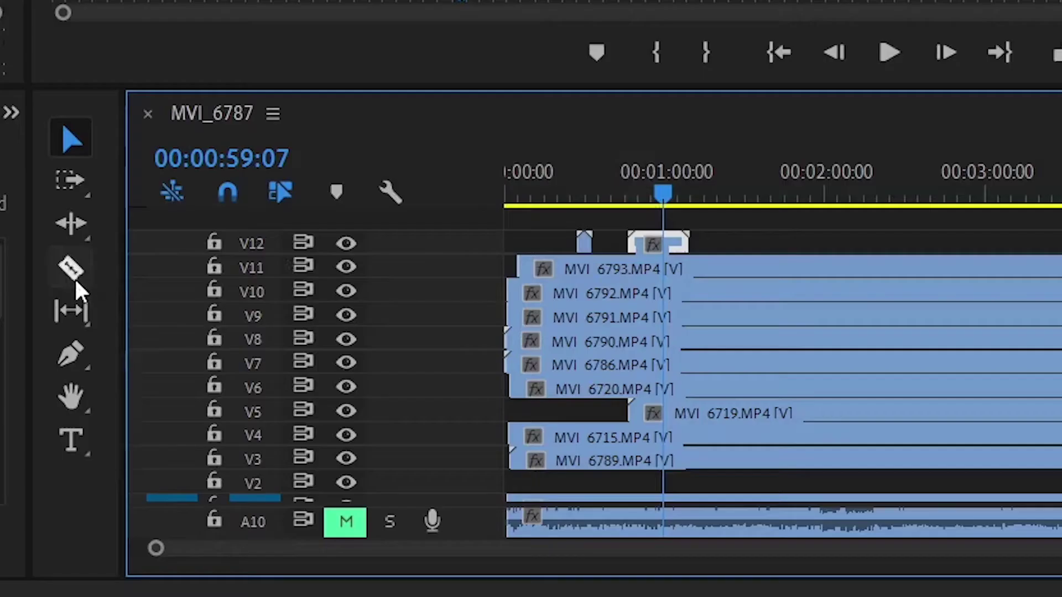
left_click(73, 279)
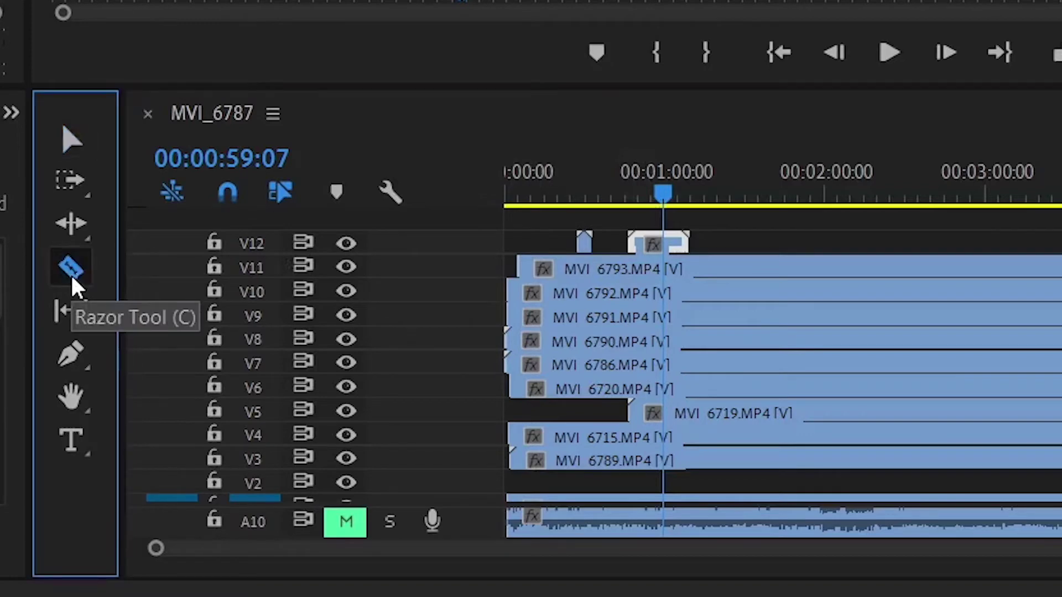
left_click(668, 249)
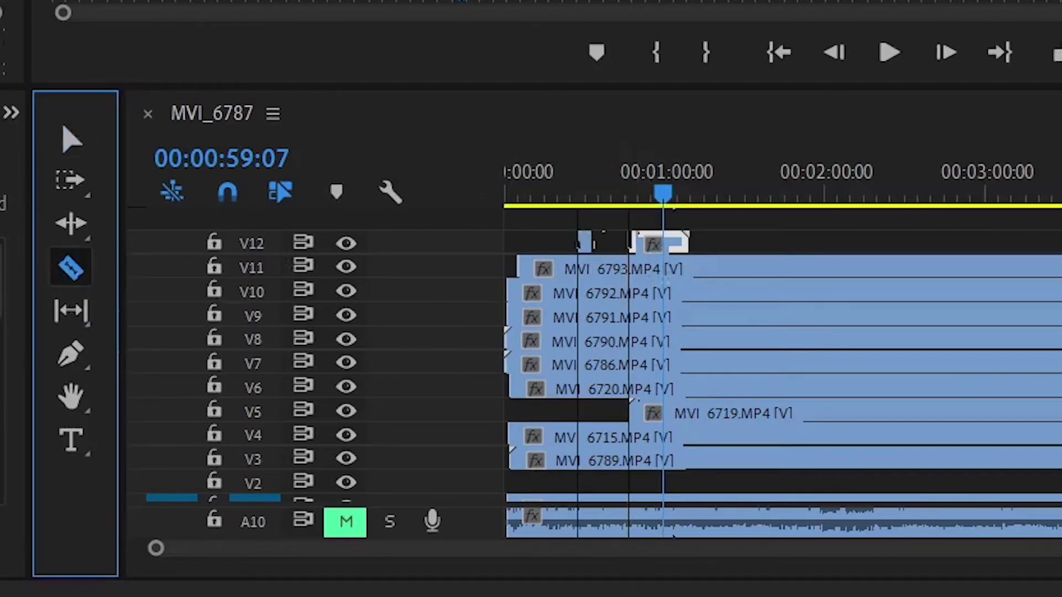
left_click_drag(1059, 552, 829, 552)
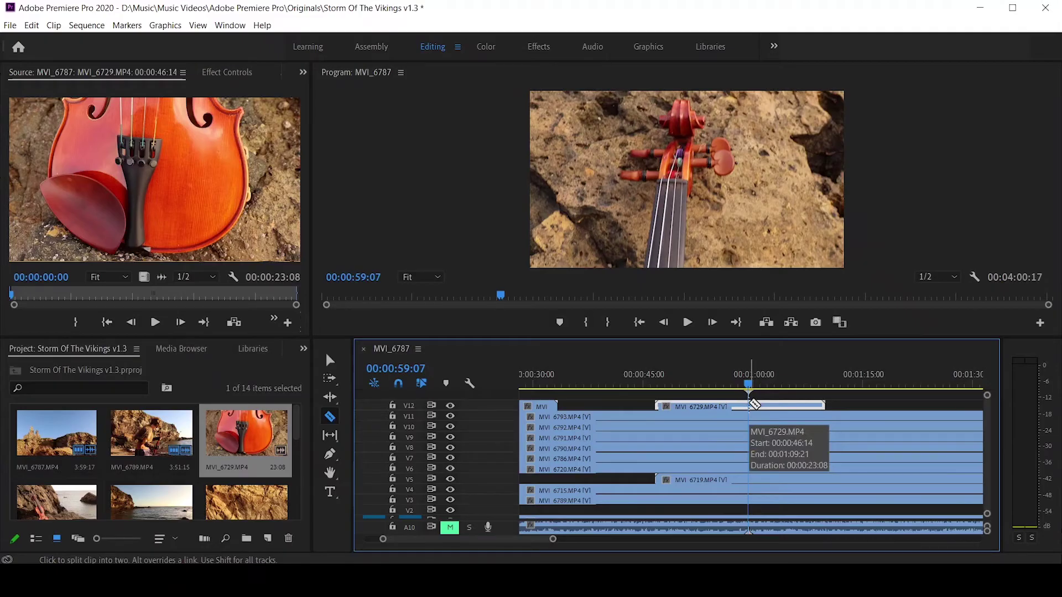
left_click(754, 405)
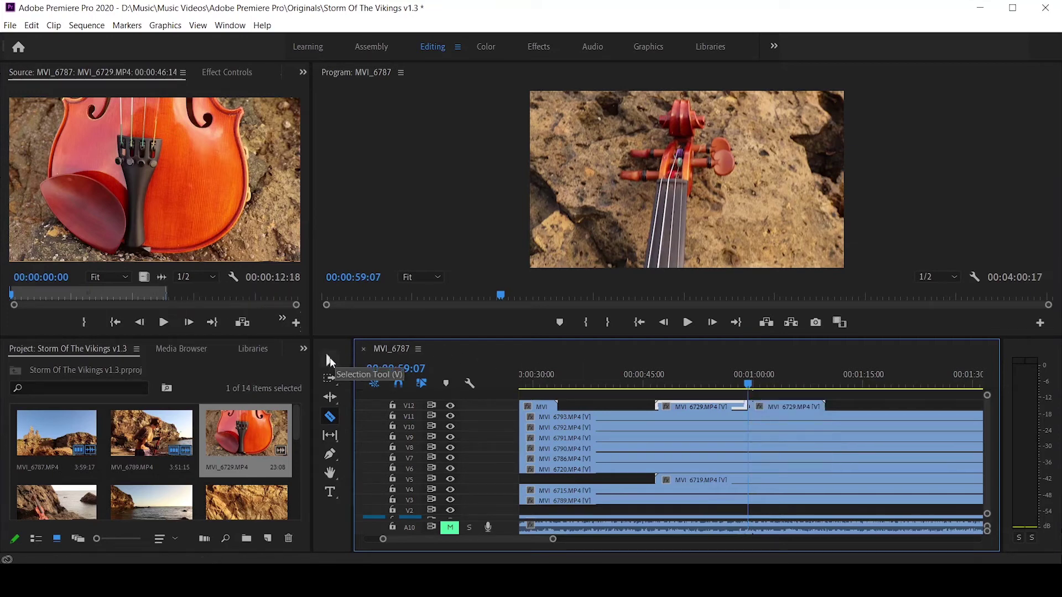
- Move the second part of MVI_6729 slightly later on V12, leaving a small gap after the first part, and play from its start
left_click(330, 360)
left_click_drag(762, 403, 763, 389)
left_click(763, 385)
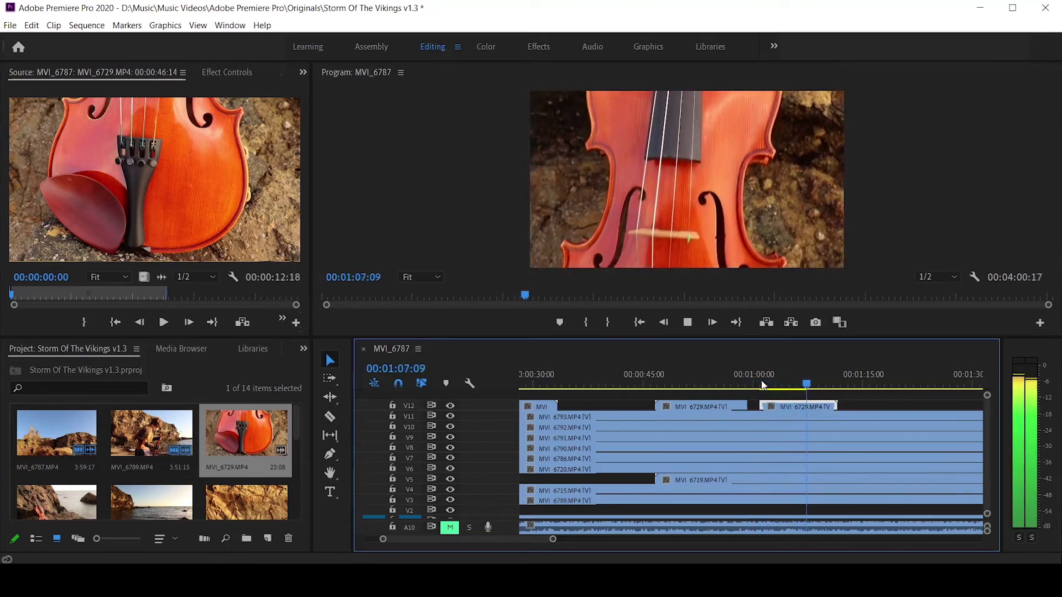
- Stop playback, move the playhead to 00:00:00:06, and open the transition options at the start of the first V13 clip
key("space")
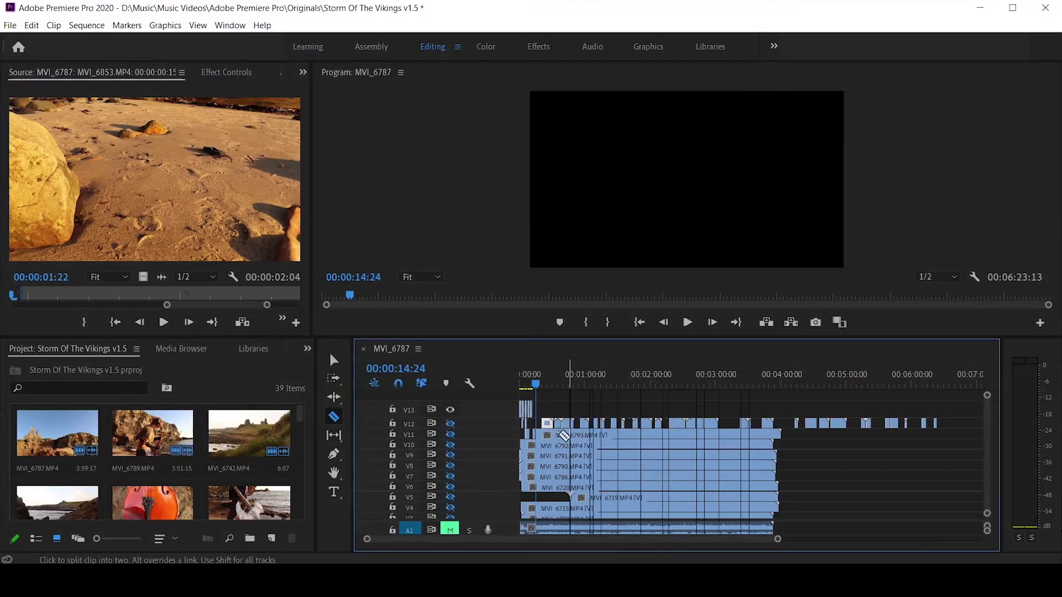
key("v")
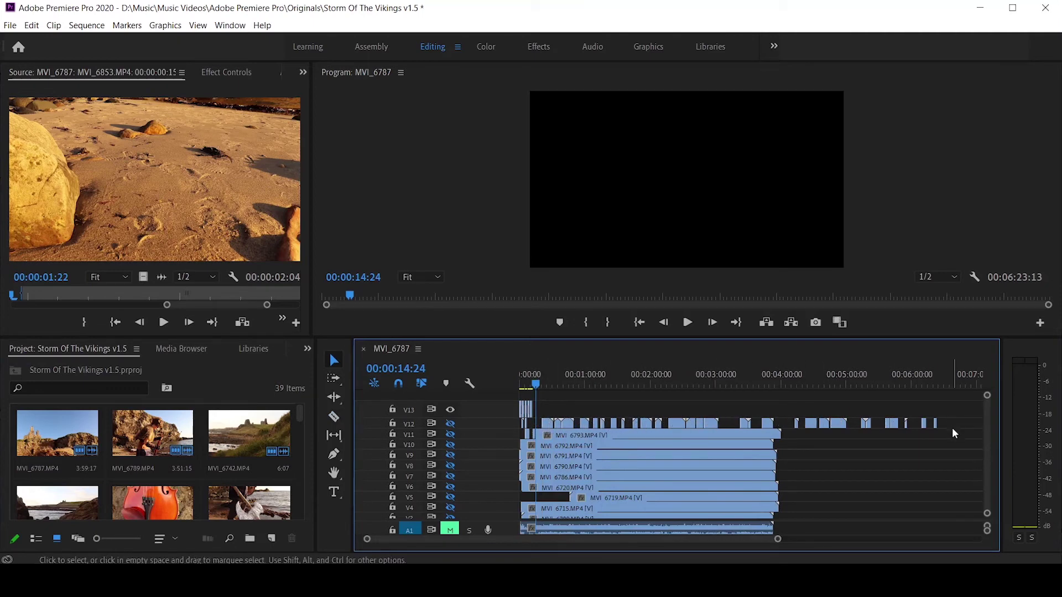
key("Up")
left_click_drag(777, 539, 610, 541)
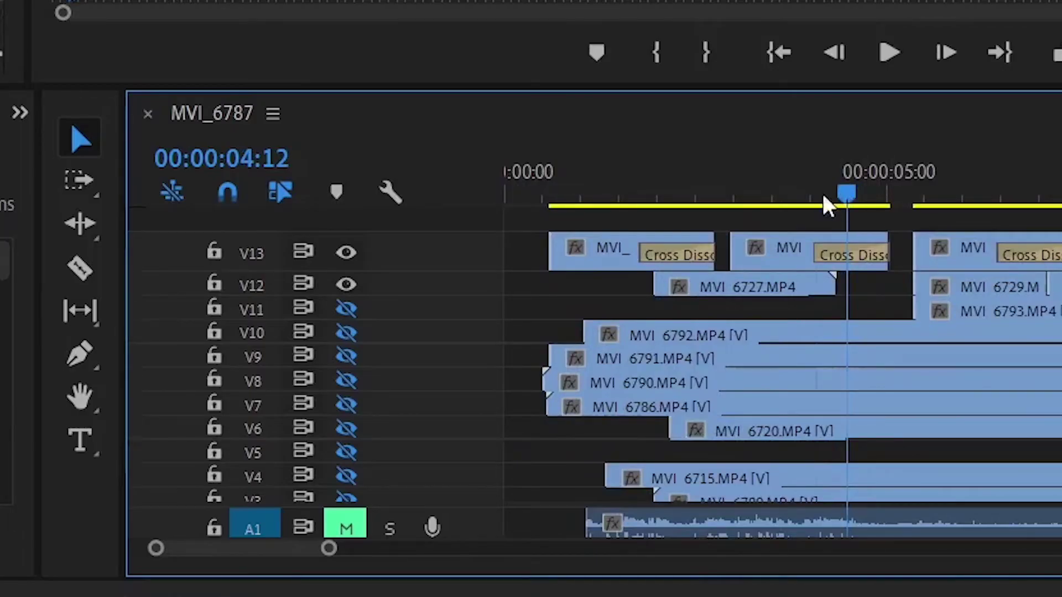
left_click_drag(659, 387, 528, 384)
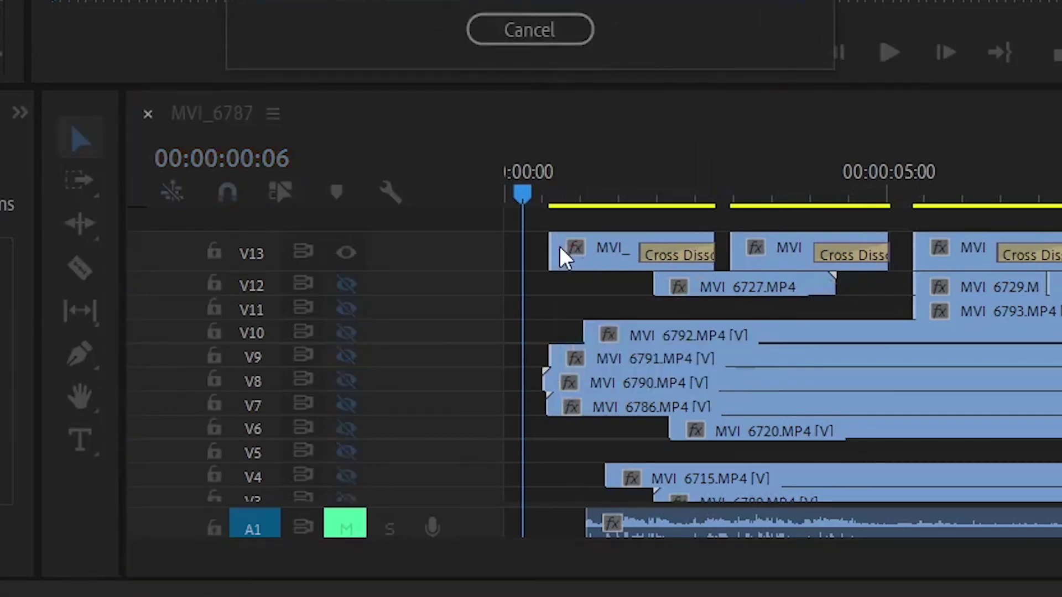
right_click(559, 247)
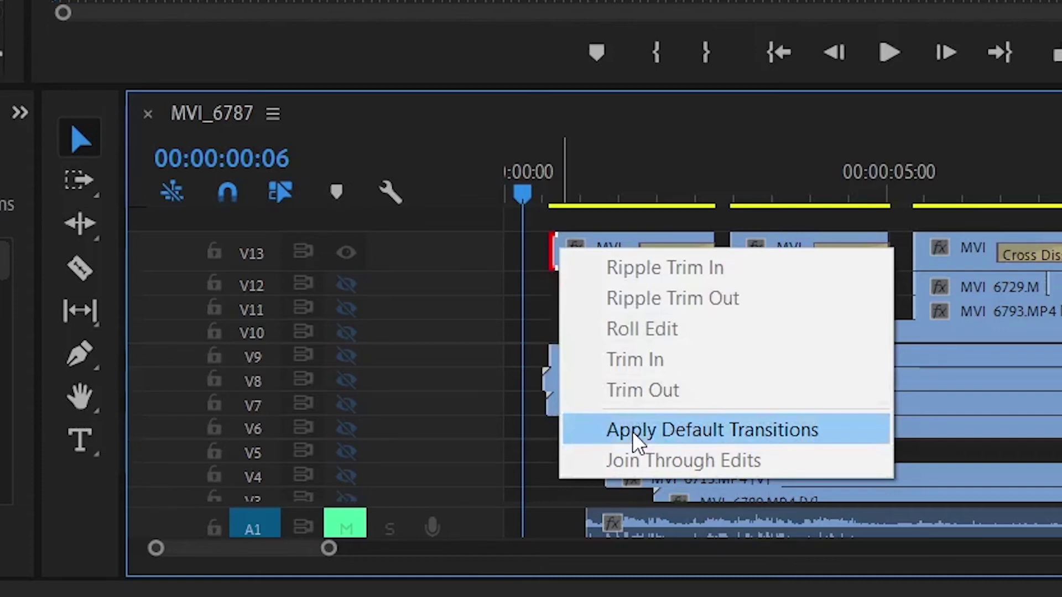
left_click(537, 248)
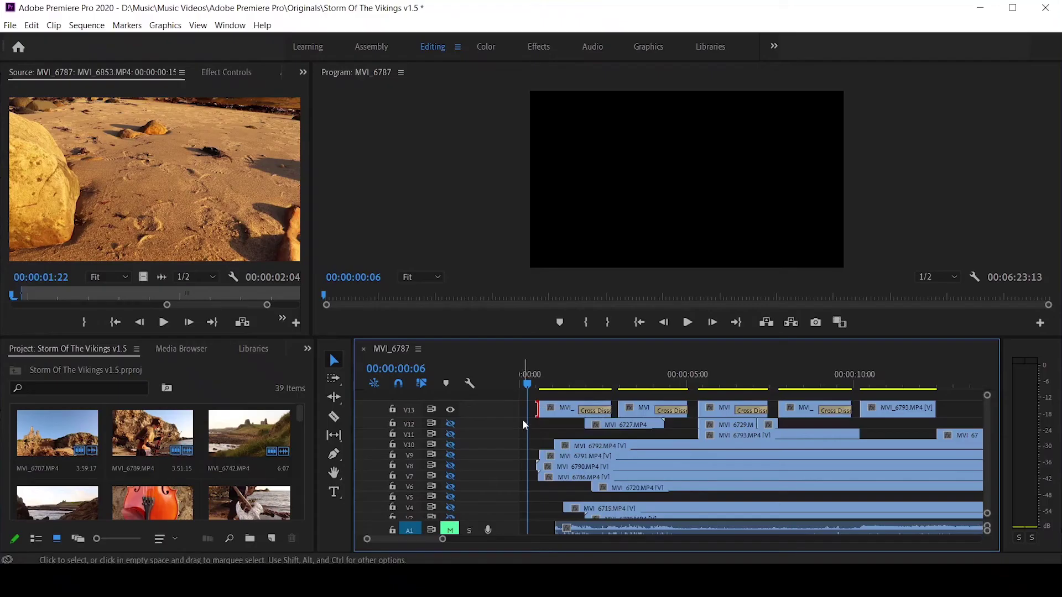
- Play the opening edit on V13 from the sequence start and stop at 00:00:12:10
left_click_drag(529, 386, 522, 384)
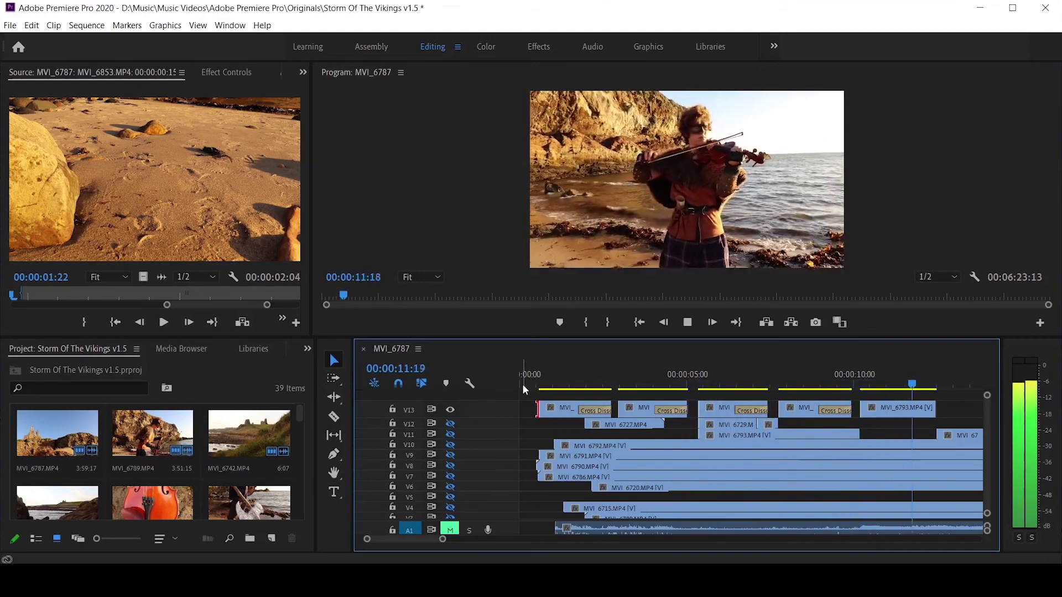
key("space")
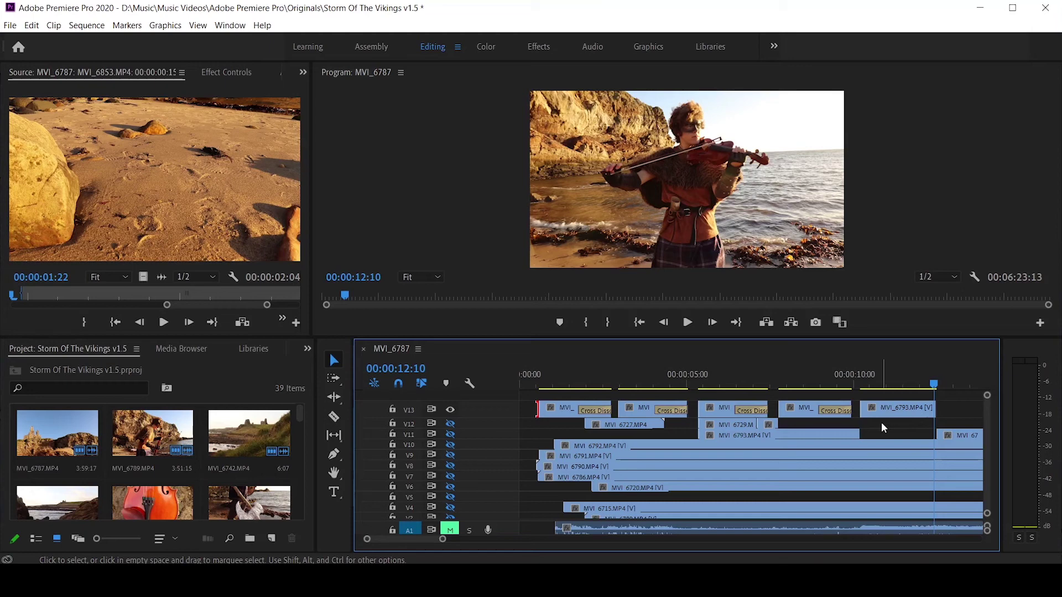
scroll(887, 424, "down", 5)
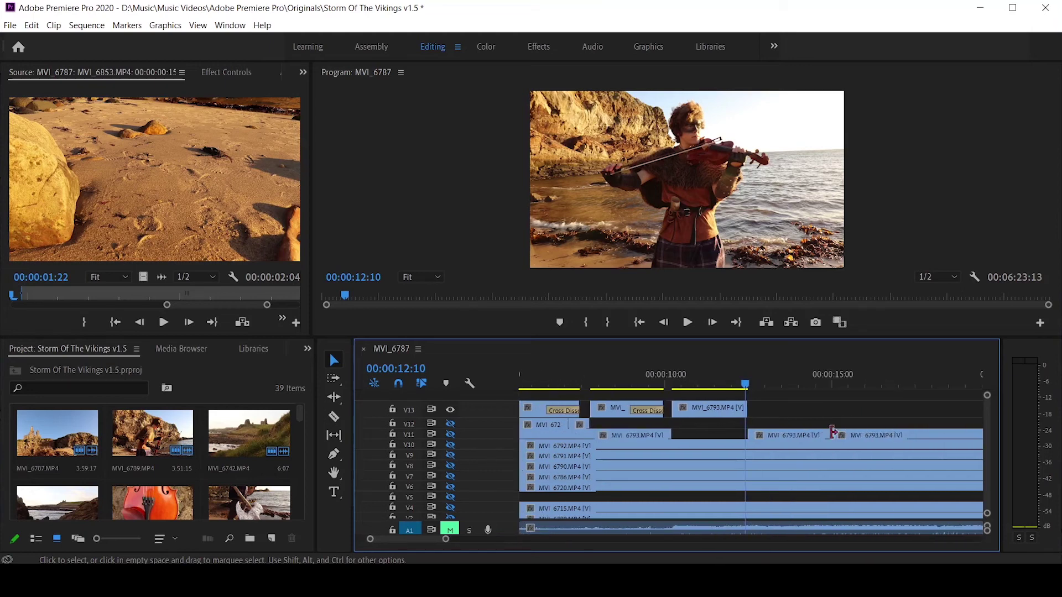
left_click_drag(832, 432, 831, 434)
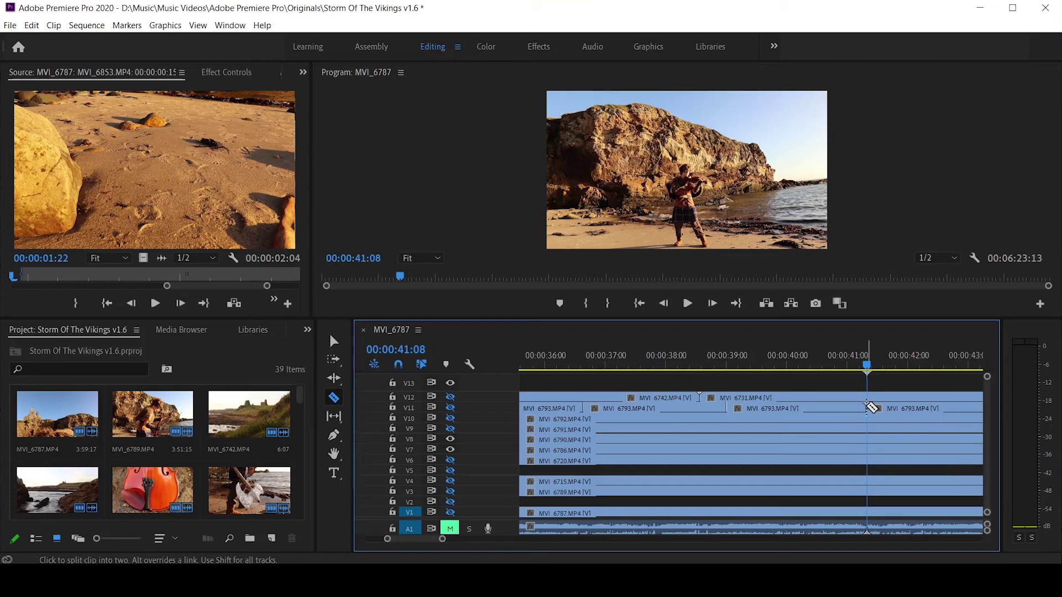
- Play on from 00:00:41:08, step back to 00:00:43:19, and split MVI_6793 on V11 there with the Razor tool
key("space")
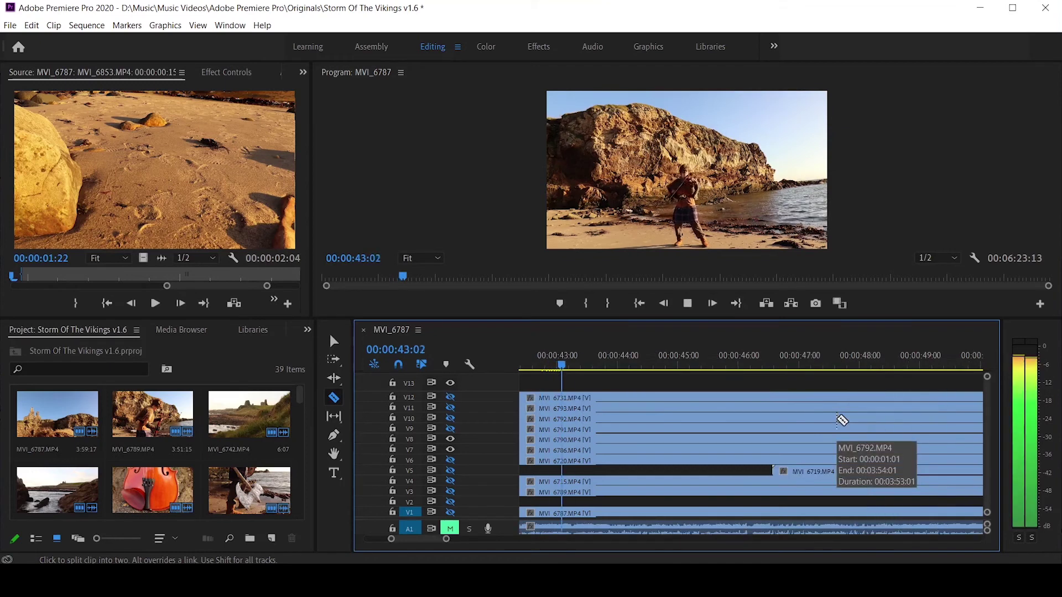
key("space")
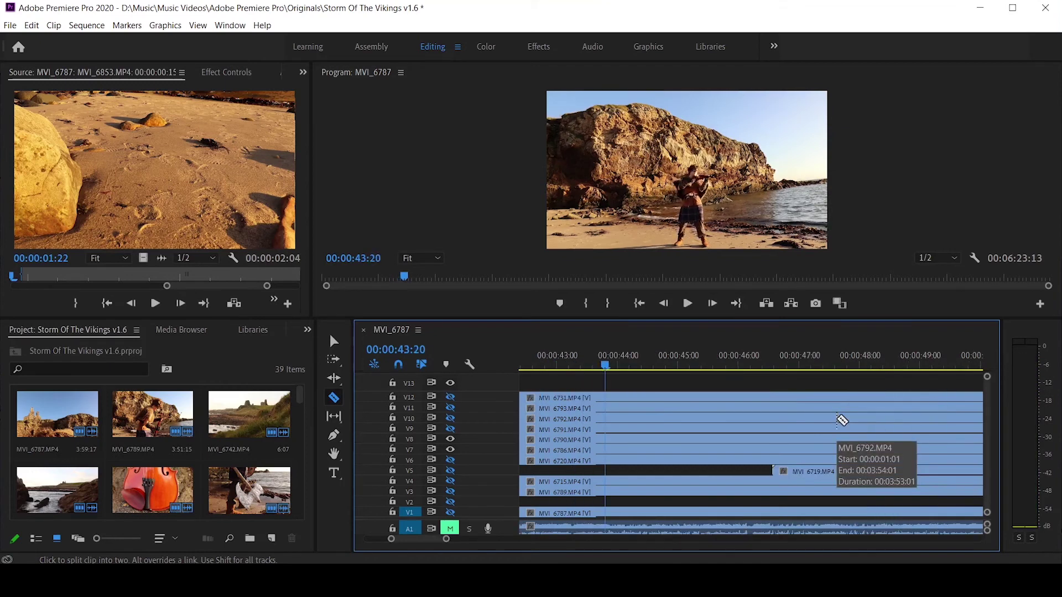
left_click(664, 305)
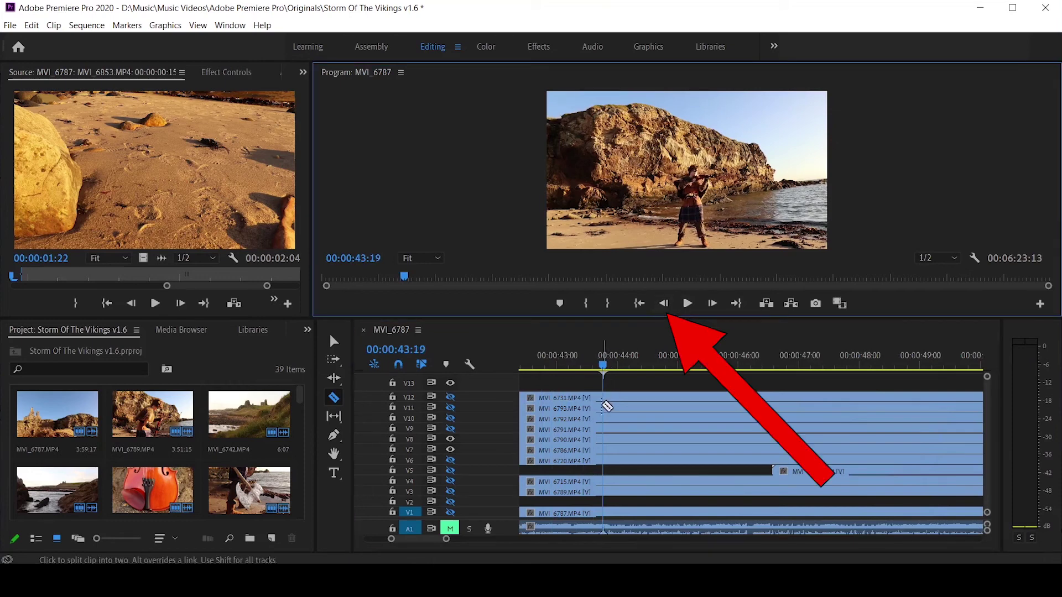
left_click(603, 408)
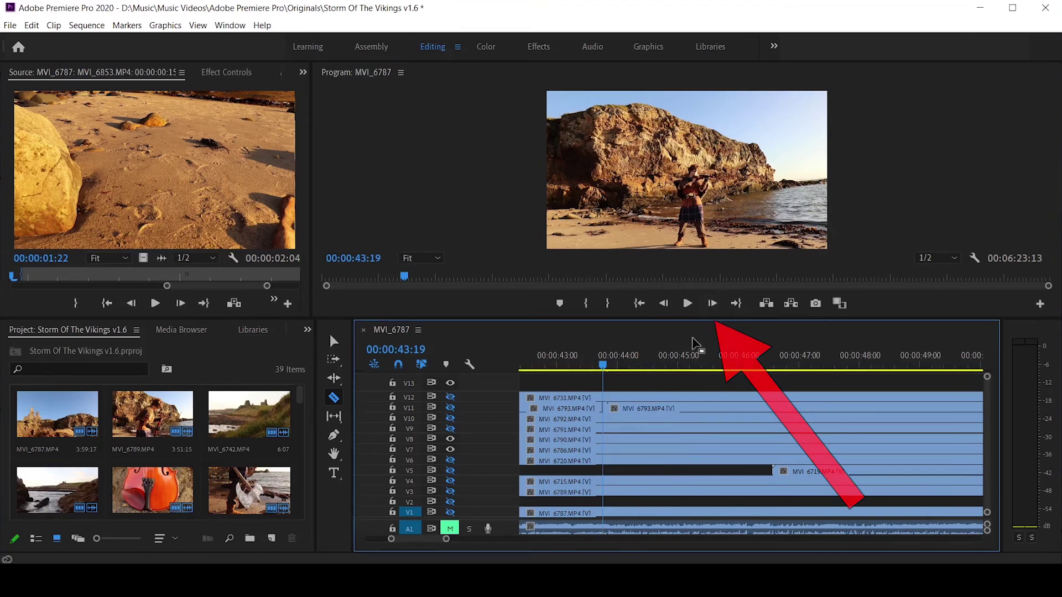
- Play through the sequence and split MVI_6793 on V11 at 00:00:46:05 and 00:00:48:14
key("space")
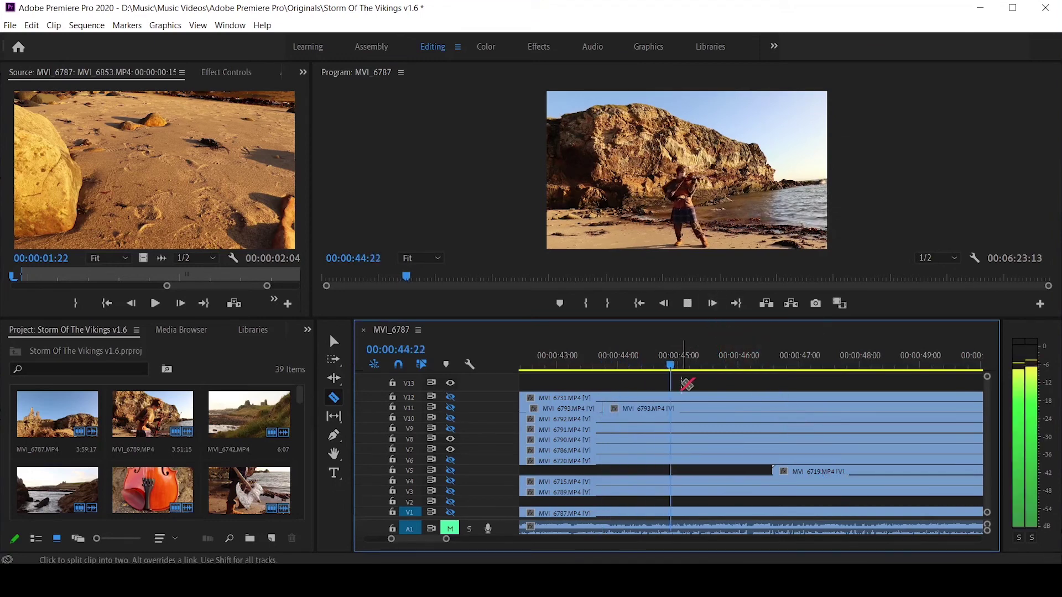
key("space")
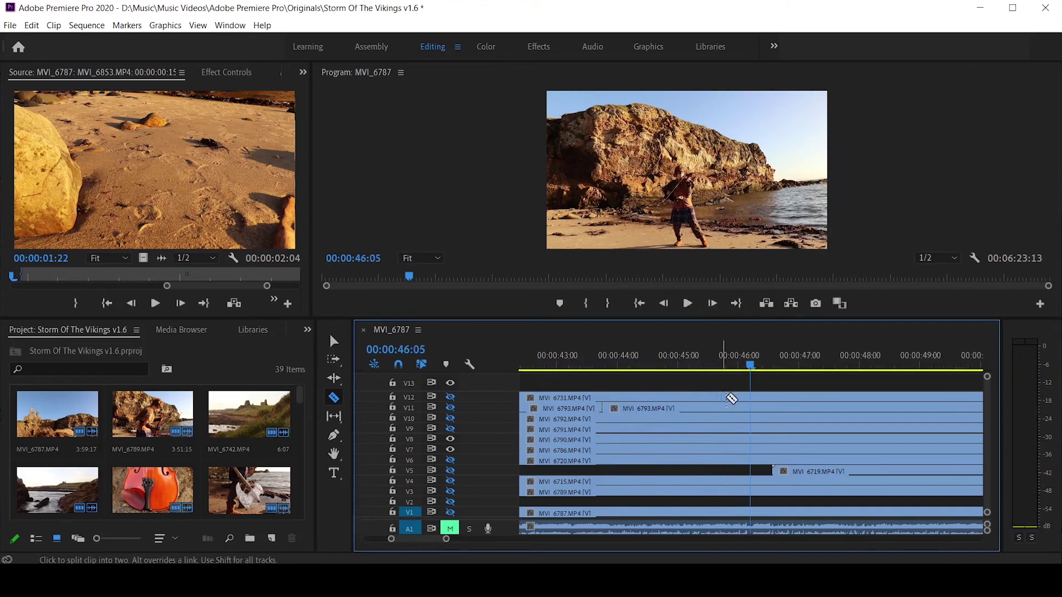
left_click(753, 408)
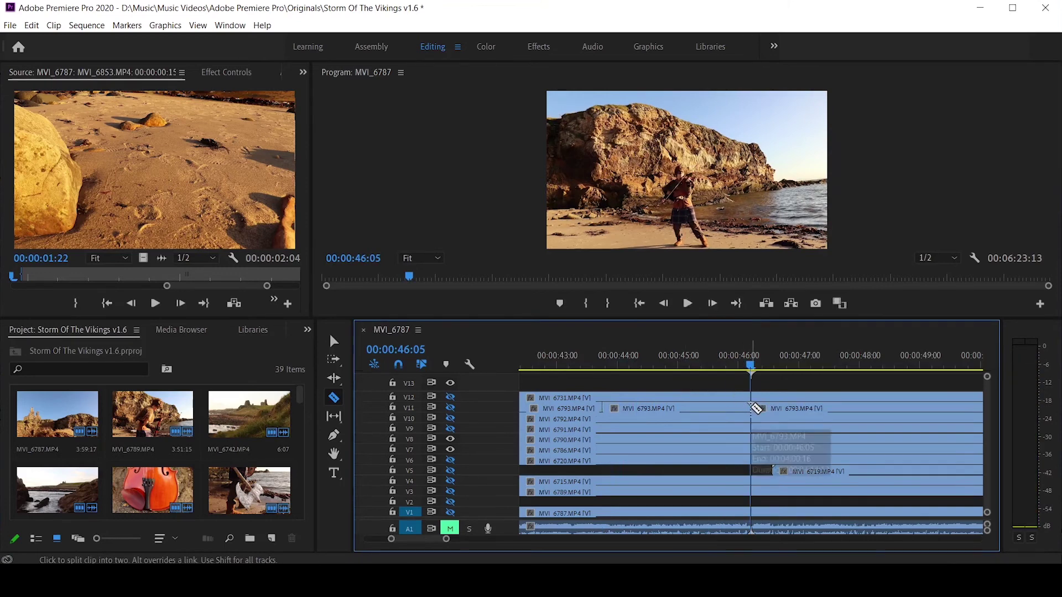
key("space")
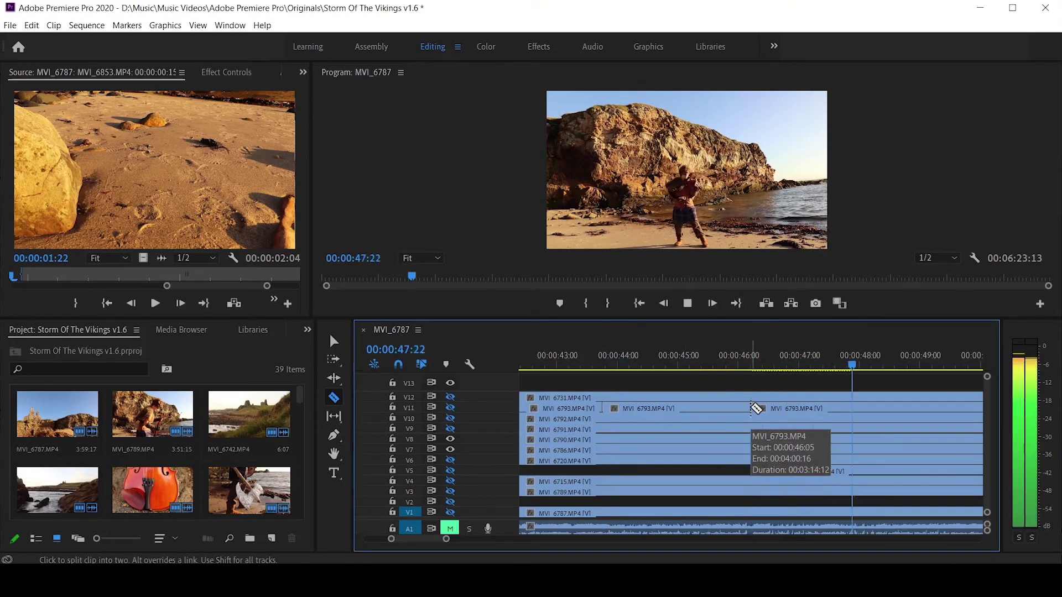
key("space")
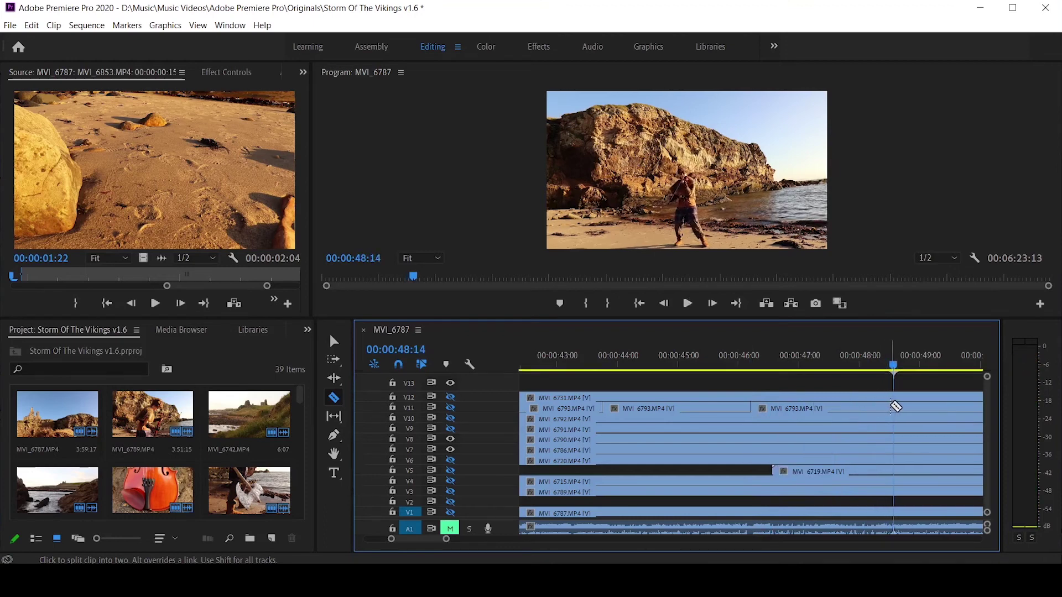
left_click(896, 408)
- Continue playback, split MVI_6793 on V11 at 00:00:51:00, and play on past the cut
key("space")
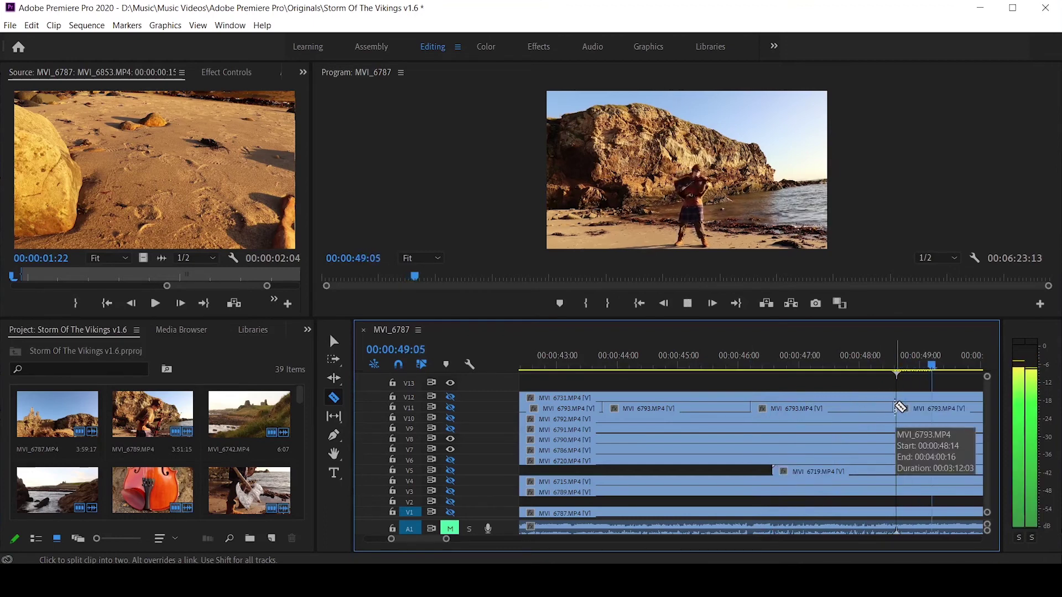
key("space")
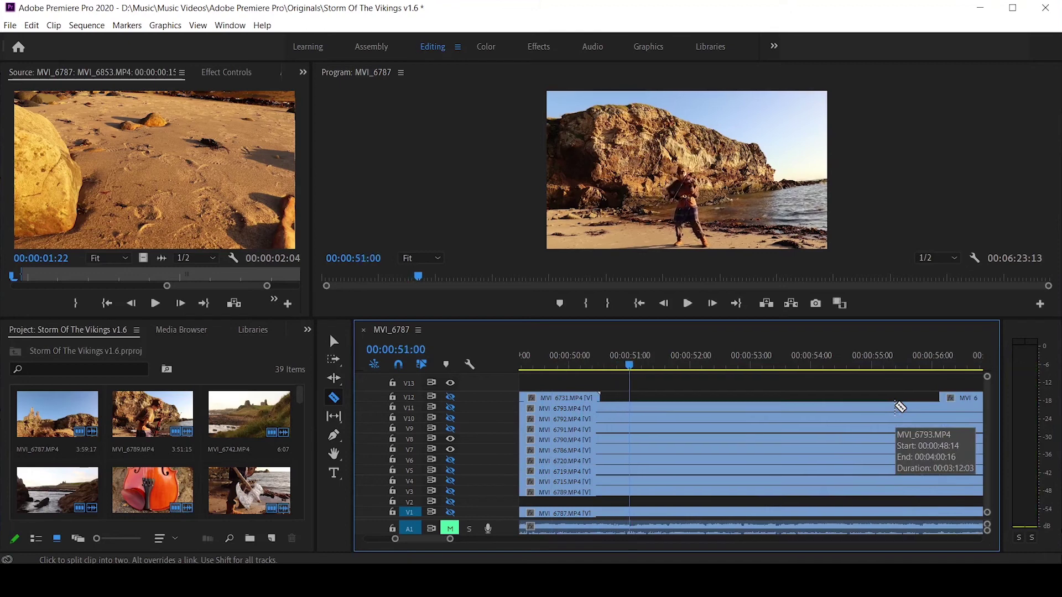
left_click(631, 408)
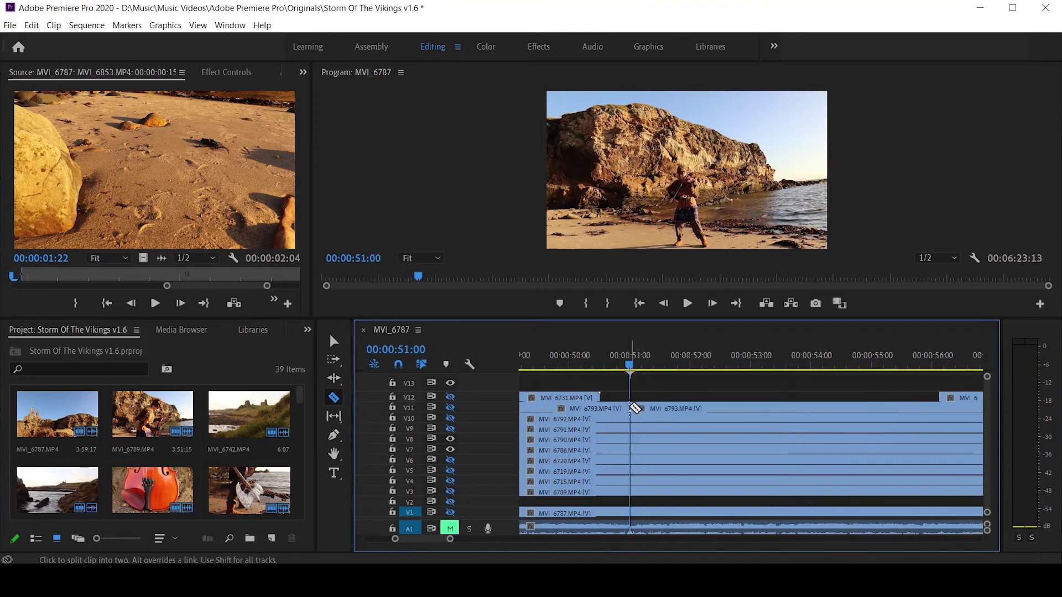
key("space")
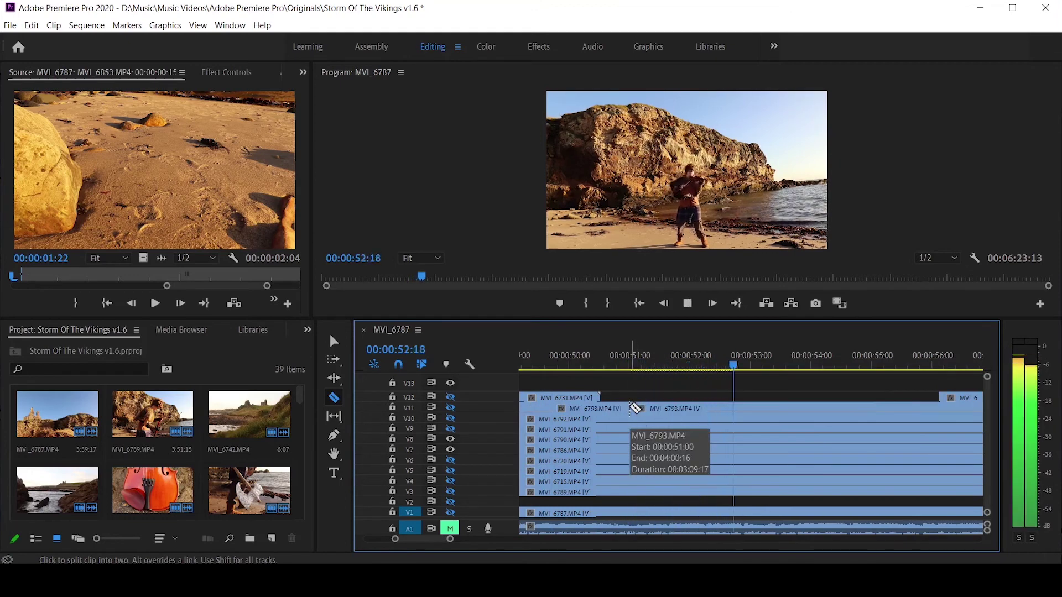
key("space")
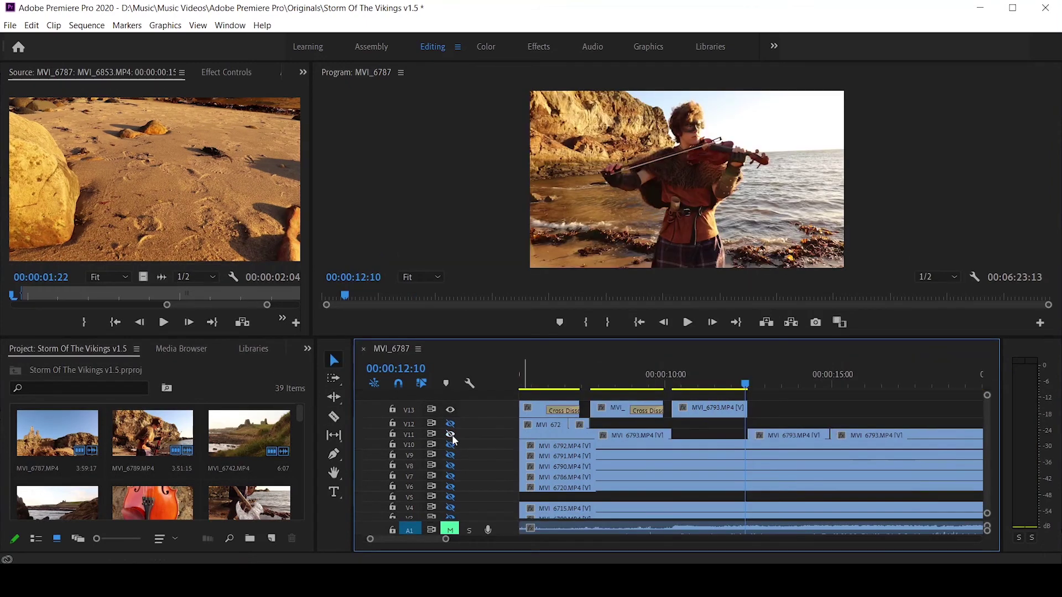
- Toggle V11's output on and off, preview the take on V10 up to 00:00:14:13, and hide V10 again
left_click(453, 435)
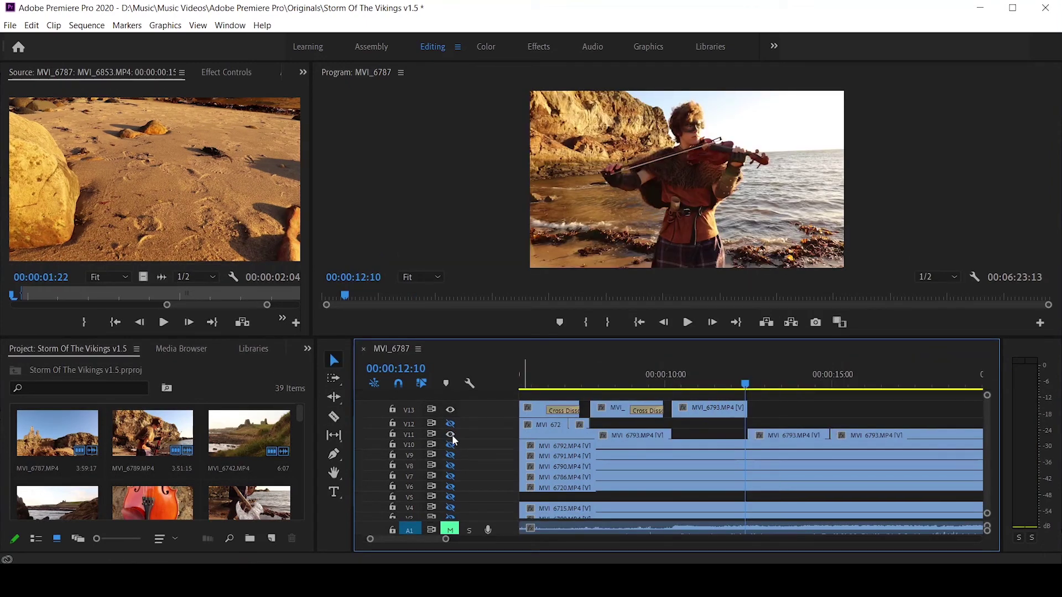
left_click(453, 435)
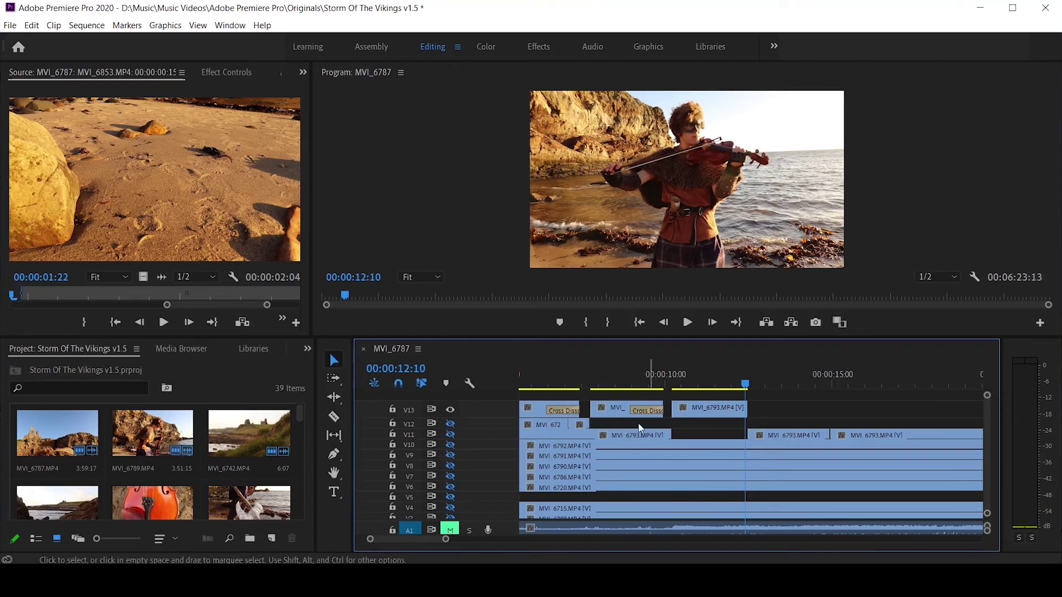
left_click(451, 444)
key("space")
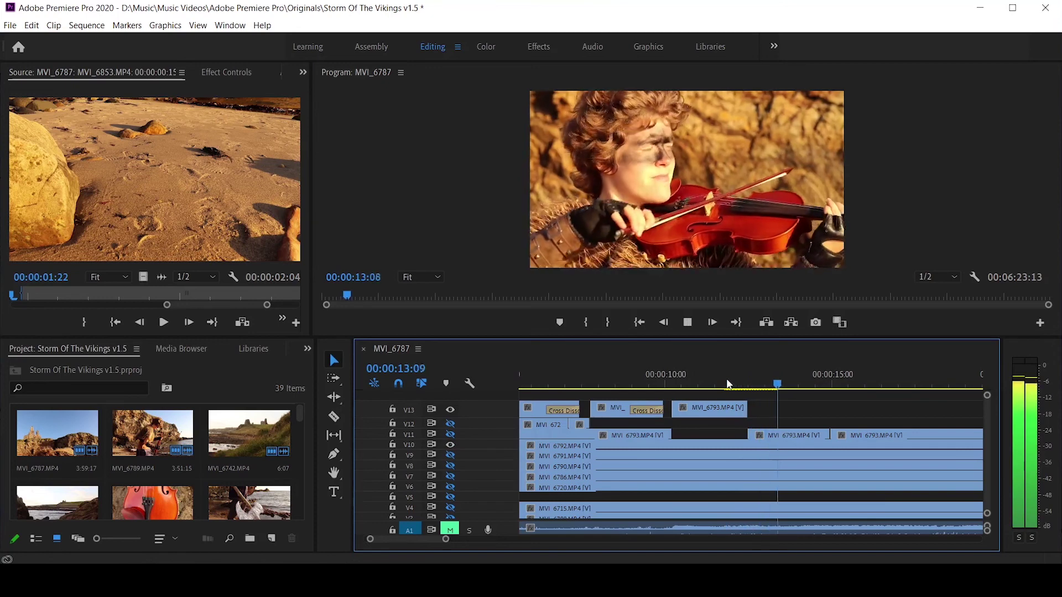
key("space")
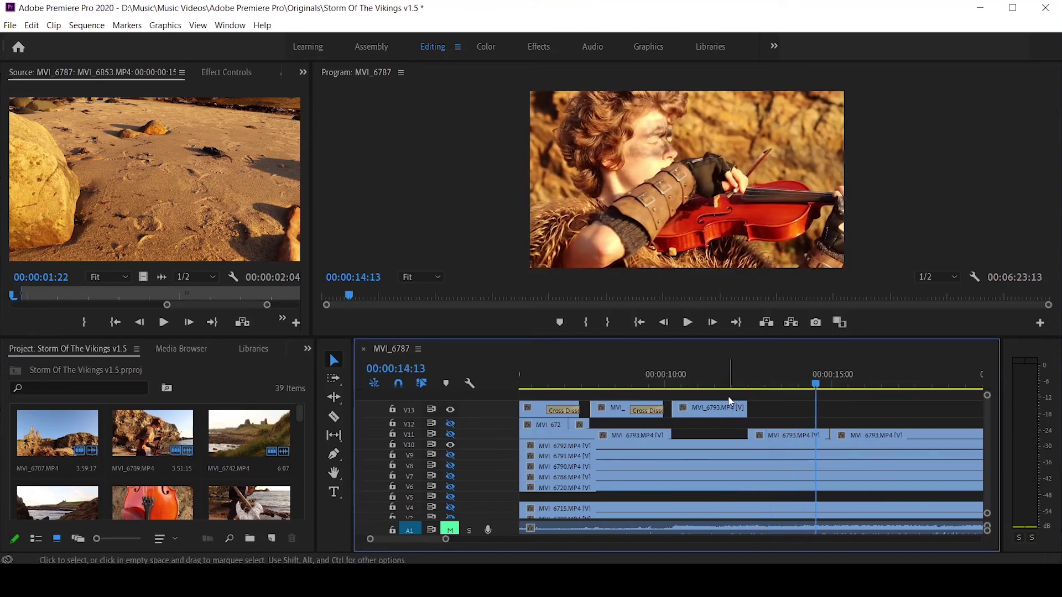
left_click(452, 445)
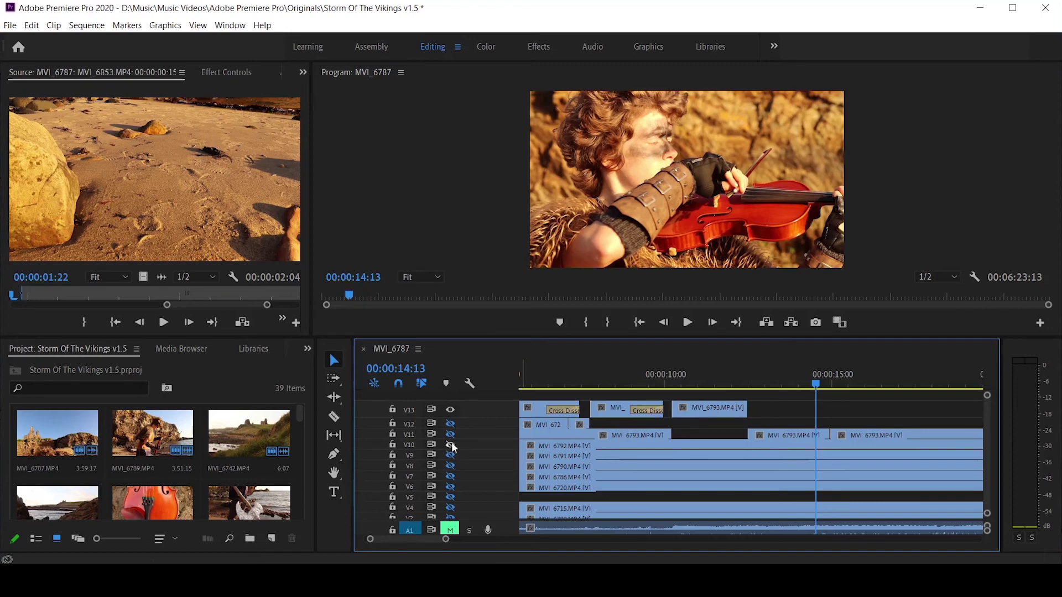
- Preview the take on V9 from 00:00:12:10 to 00:00:15:00, and hide the track again
left_click(450, 455)
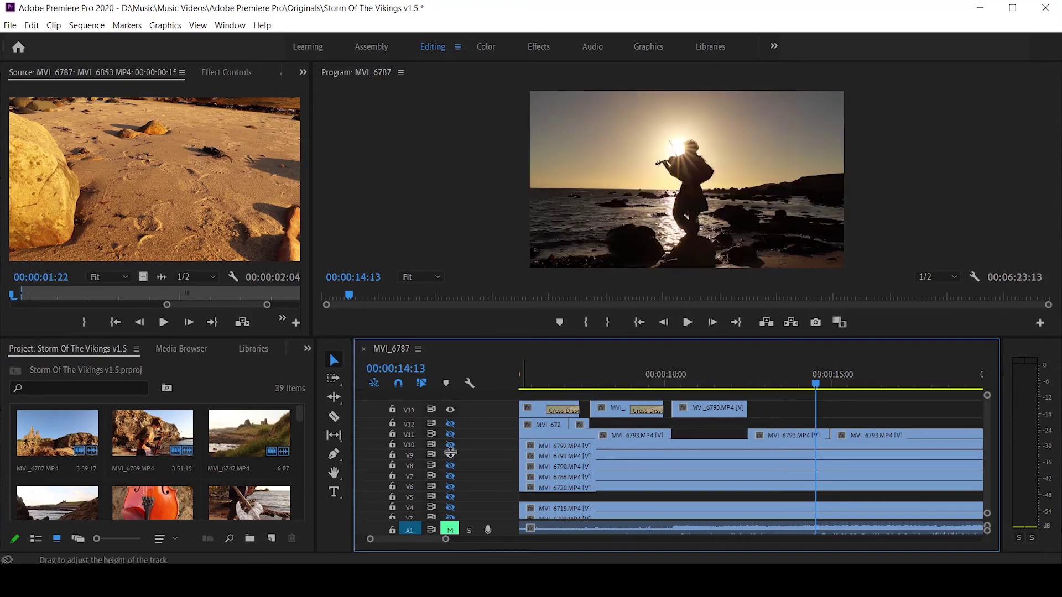
left_click(746, 384)
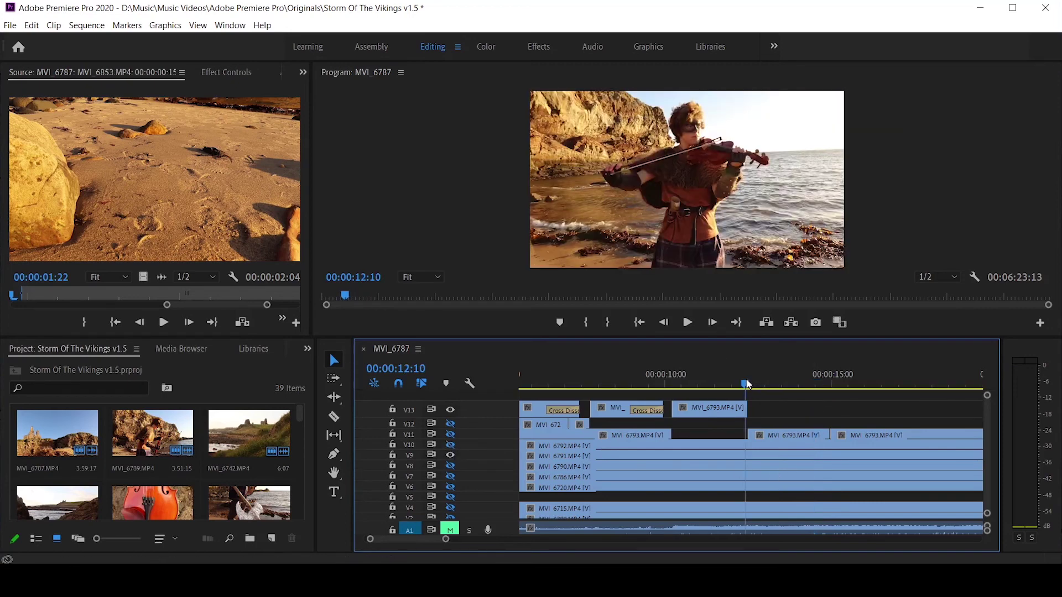
key("space")
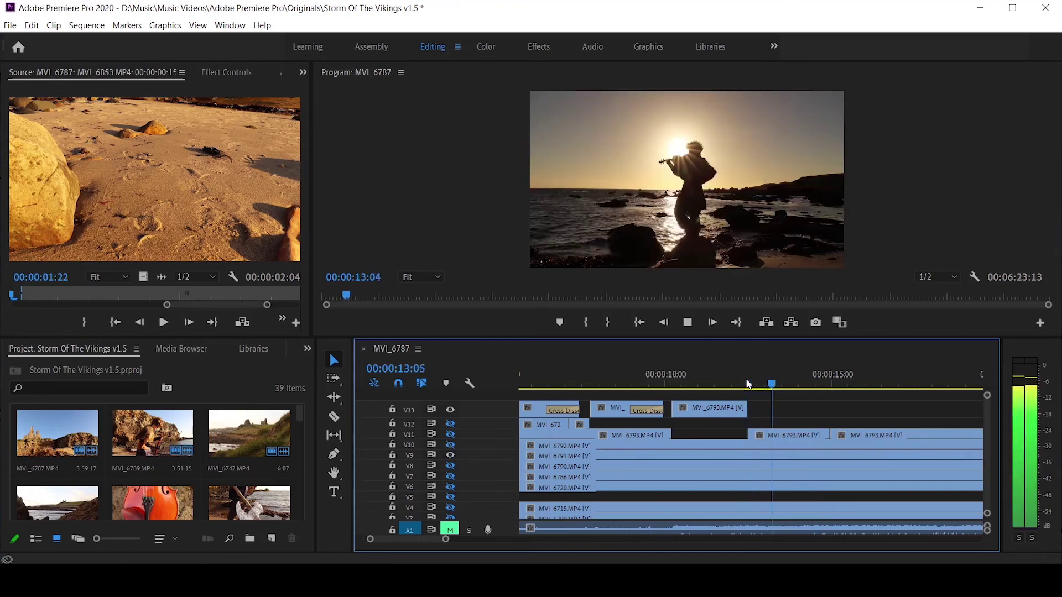
key("space")
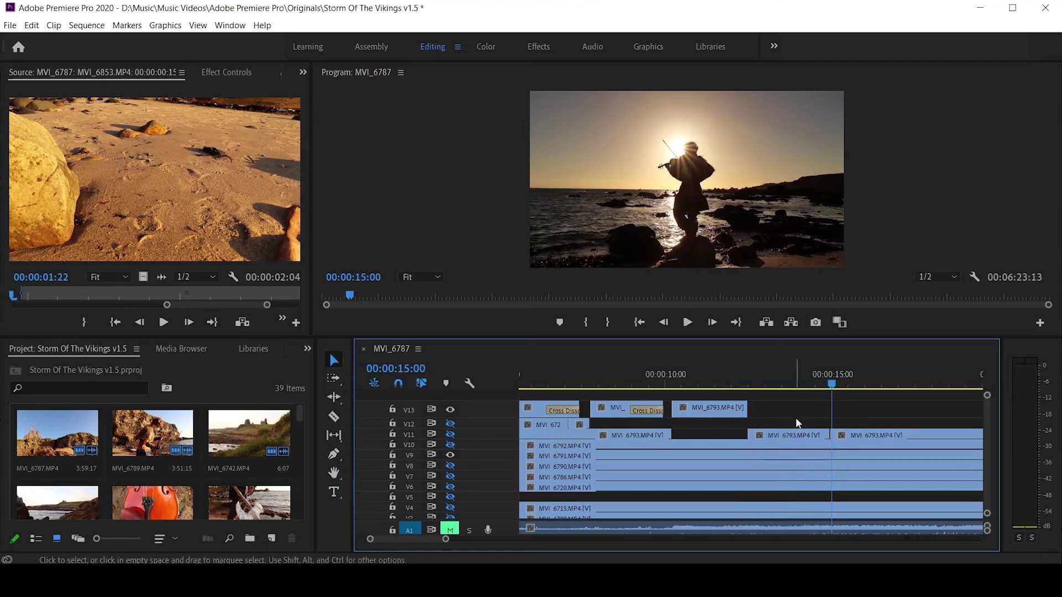
left_click(451, 454)
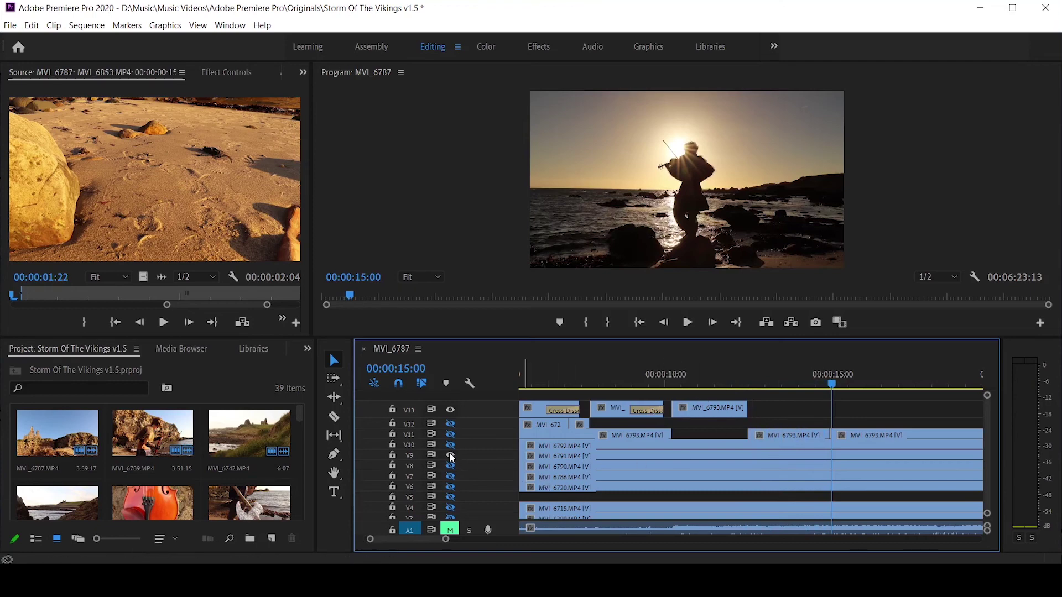
- Briefly show and hide the takes on V8 and V7 in turn at 00:00:15:00
left_click(449, 465)
left_click(448, 466)
left_click(450, 479)
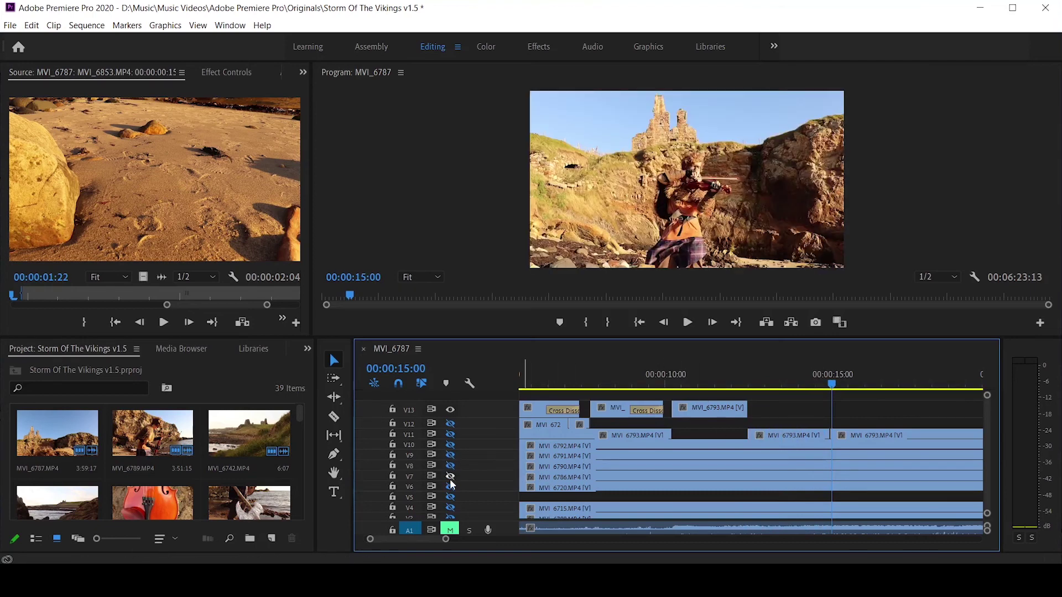
left_click(450, 479)
- Preview the take on V6 up to 00:00:16:04, and hide the track again
left_click(450, 487)
left_click(741, 382)
key("space")
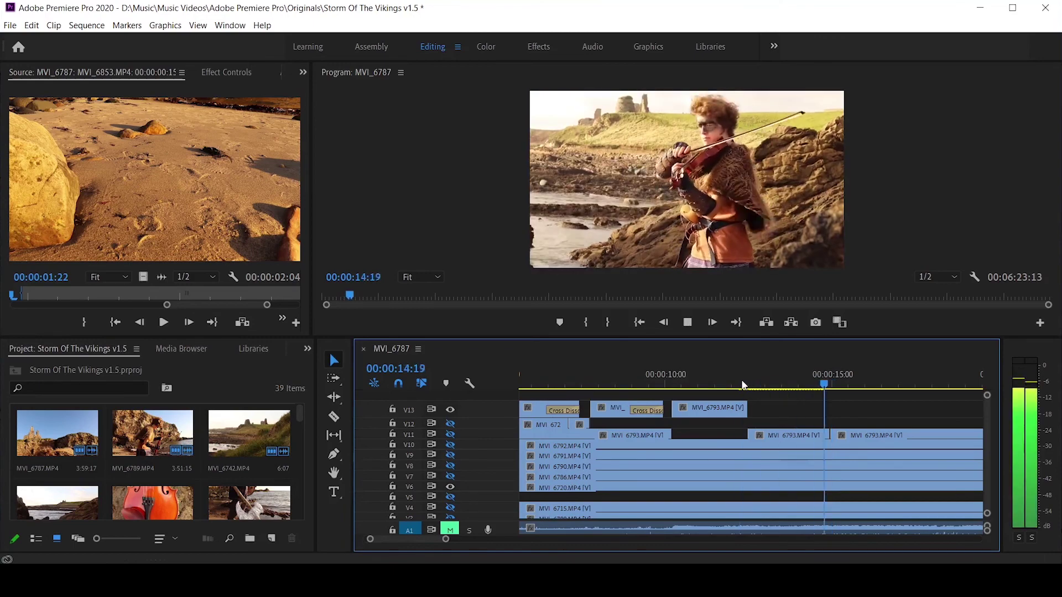
key("space")
left_click(450, 488)
- Toggle the outputs of V4 and V3 on and off to check their takes at 00:00:16:04
left_click(451, 508)
left_click(450, 508)
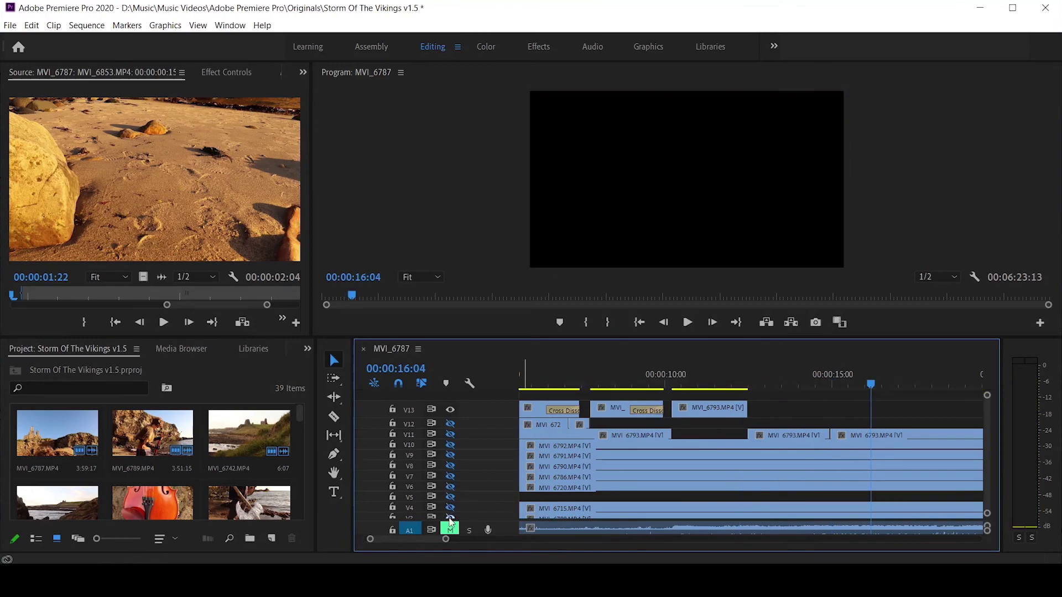
left_click(450, 517)
scroll(447, 503, "down", 1)
left_click(450, 493)
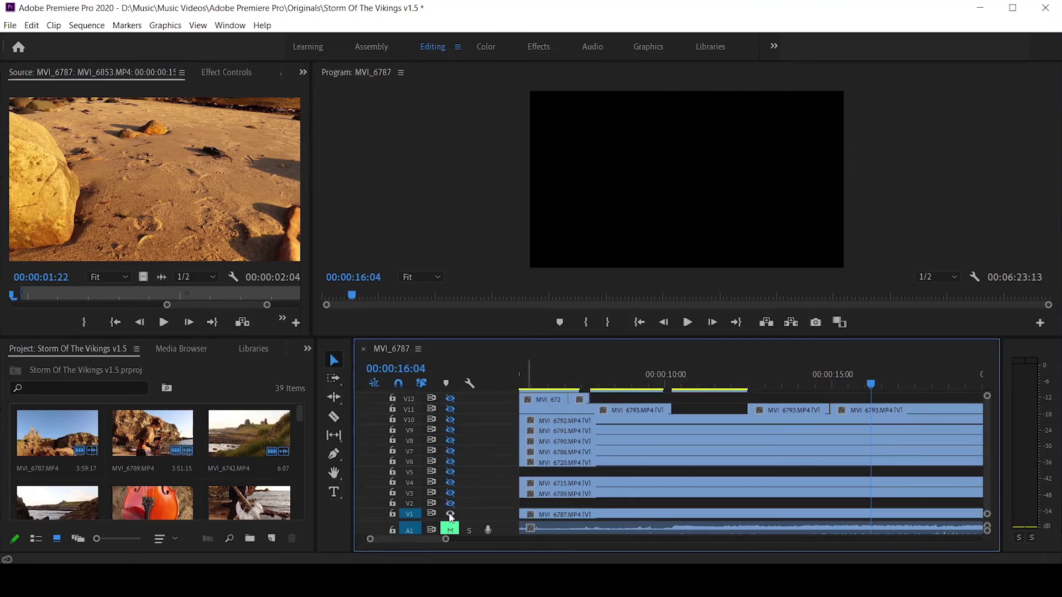
- Show V1 and play the MVI_6787 take up to 00:00:14:22
left_click(450, 514)
left_click(737, 372)
key("space")
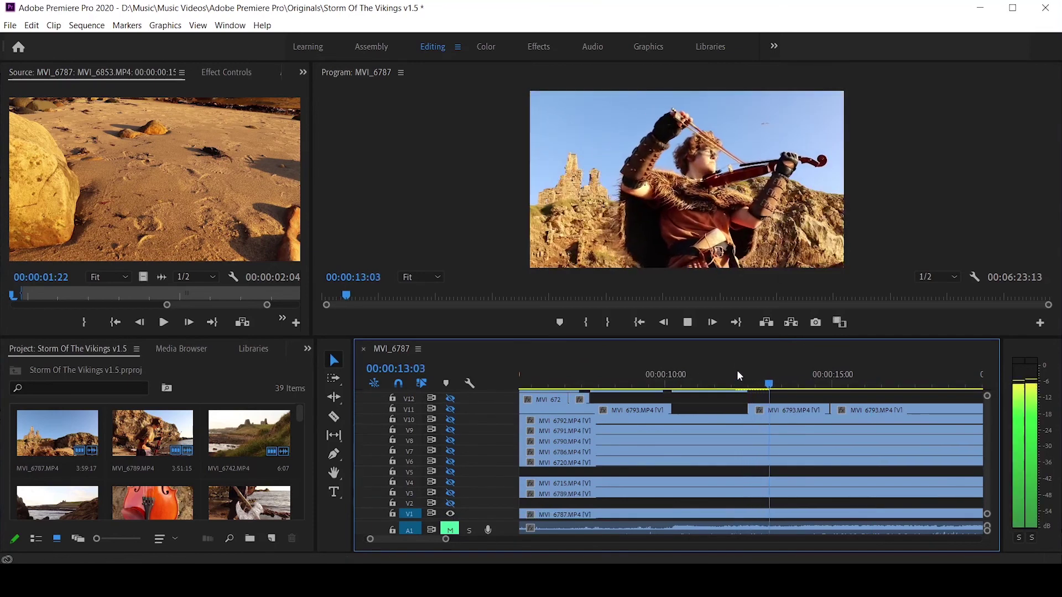
key("space")
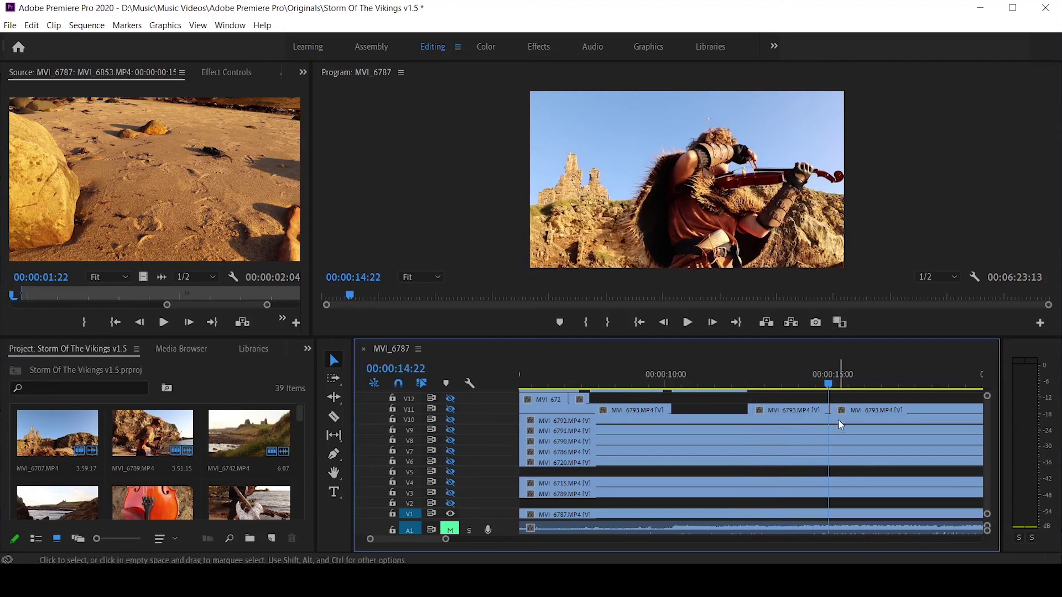
- Split MVI_6787 on V1 in line with both ends of the MVI_6793 segment on V11 that ends just before 00:00:15:00
left_click(334, 420)
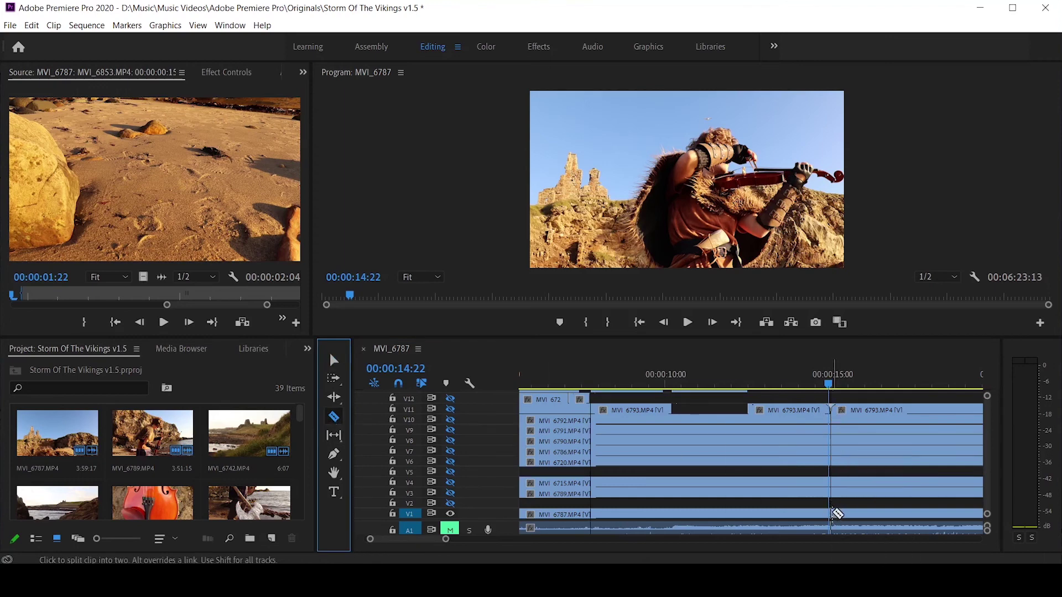
left_click(831, 513)
left_click(749, 512)
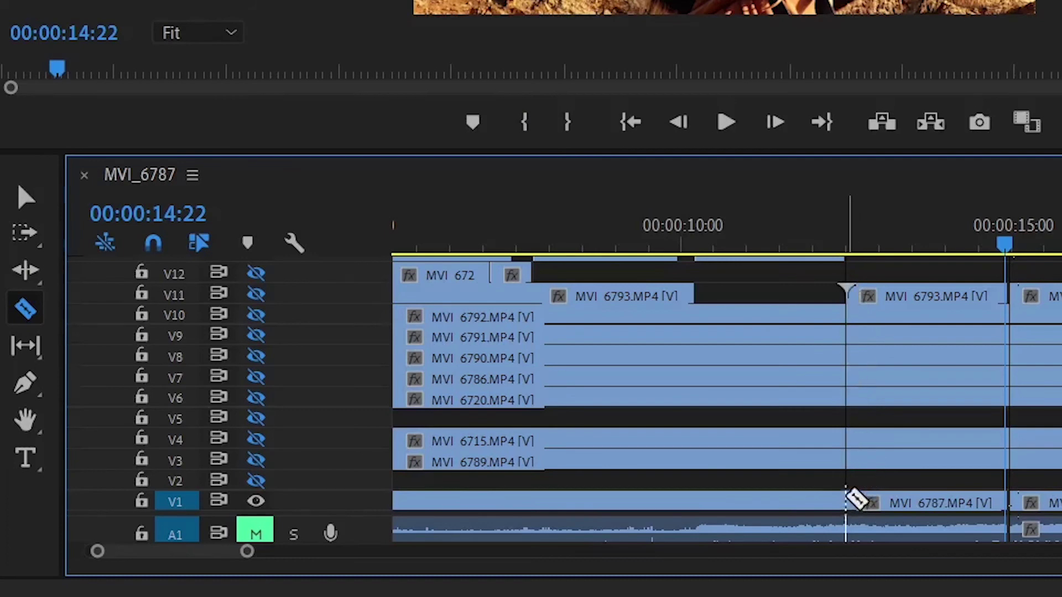
left_click(850, 499)
- Move the isolated MVI_6787 segment from V1 up to V13, directly after MVI_6793, and make the timeline area taller
key("v")
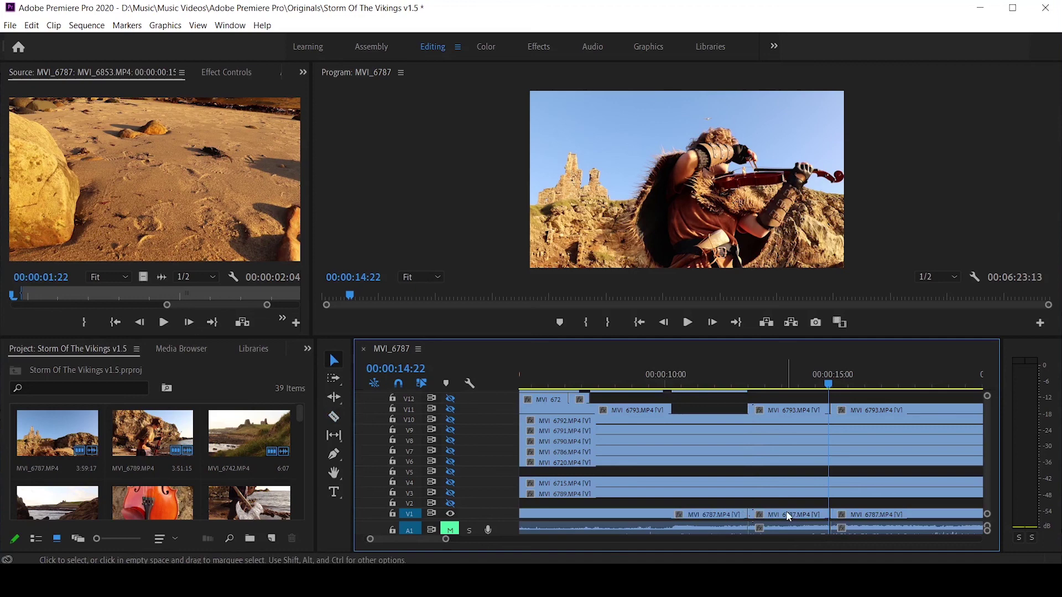
left_click_drag(788, 516, 788, 394)
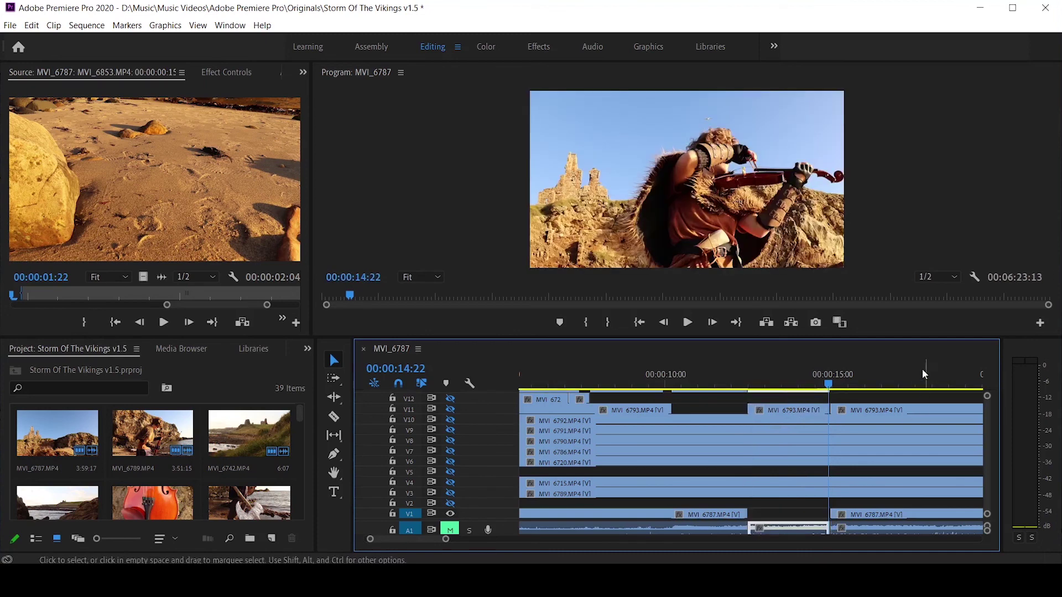
left_click_drag(912, 337, 914, 318)
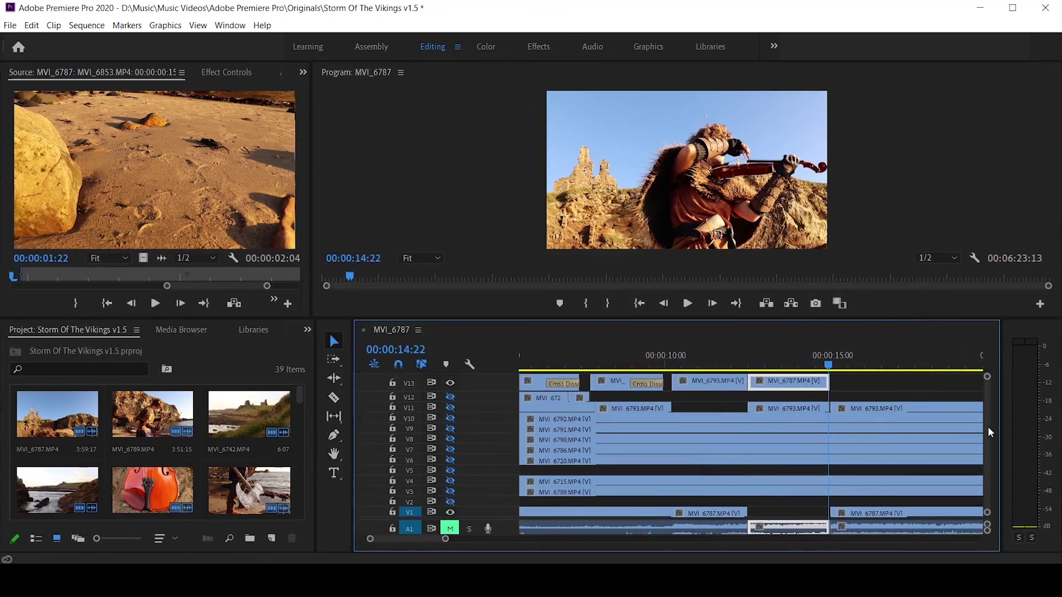
scroll(988, 426, "up", 1)
- Hide V1, show V7, and start previewing its take from 00:00:10:04
left_click(731, 360)
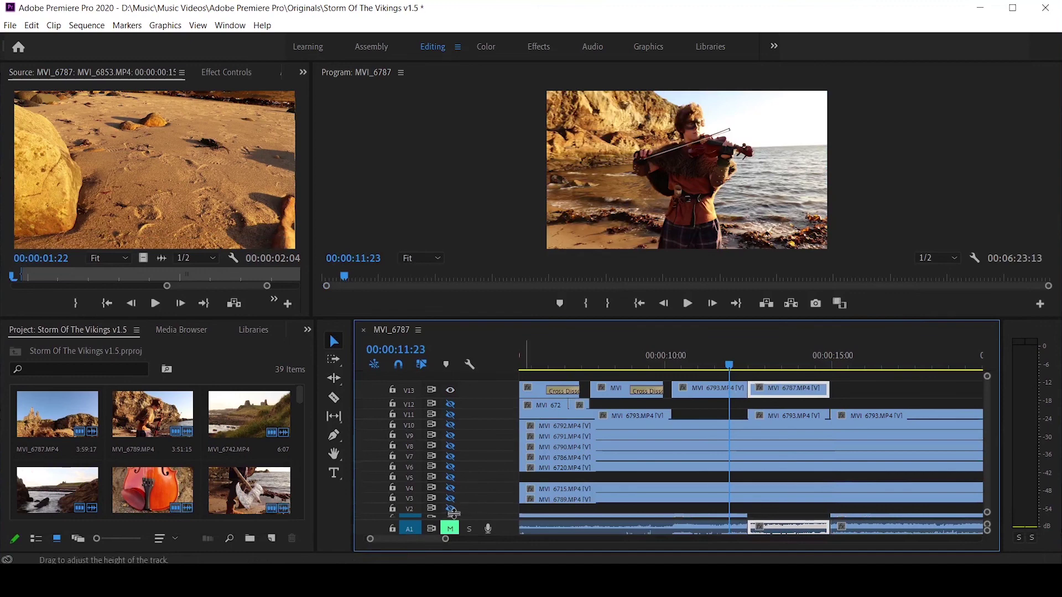
scroll(988, 463, "down", 1)
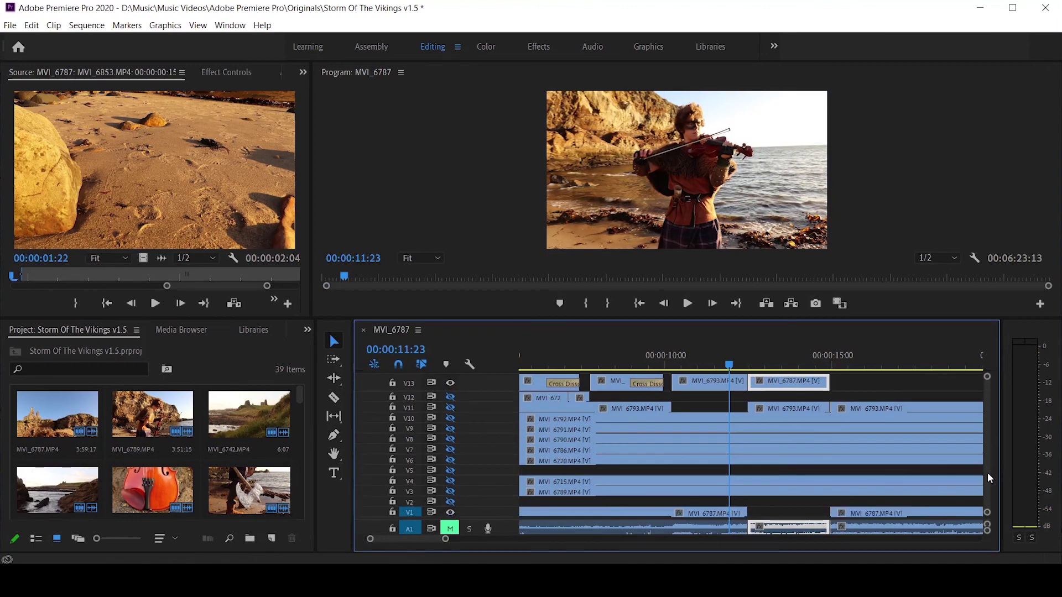
left_click(450, 513)
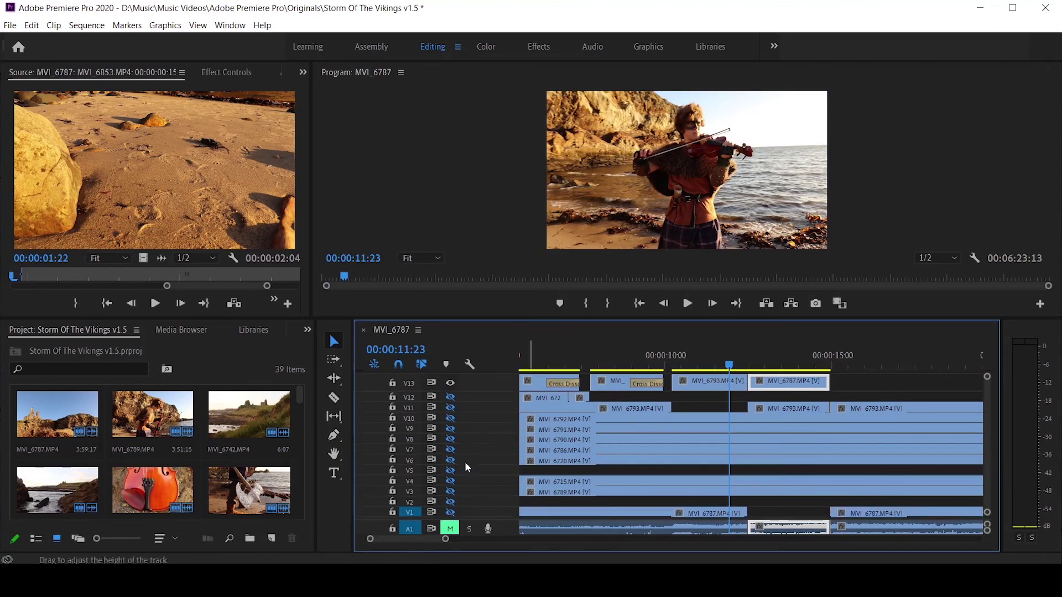
left_click(451, 449)
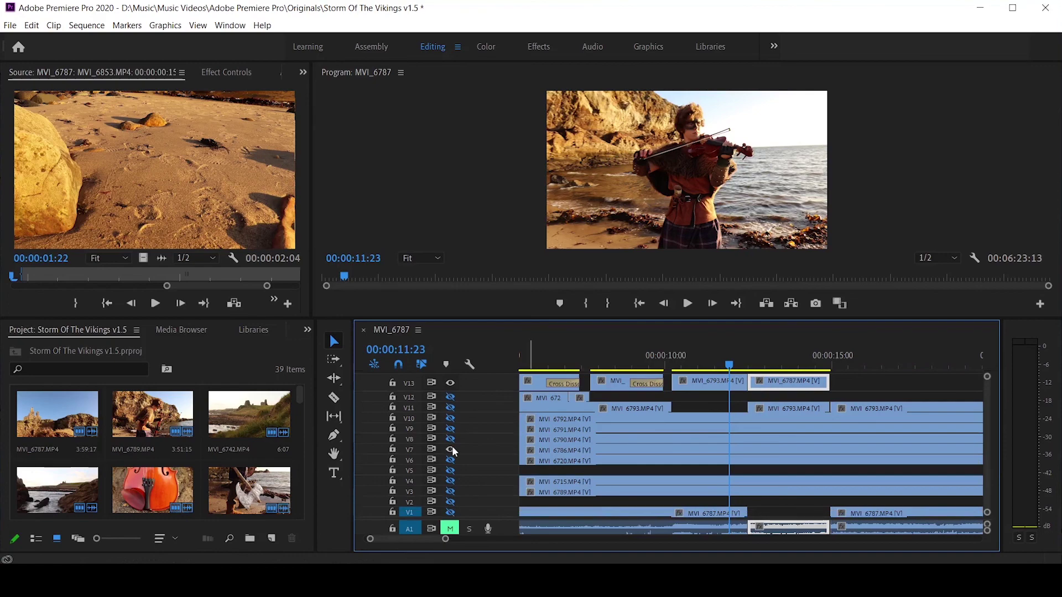
left_click(671, 354)
key("space")
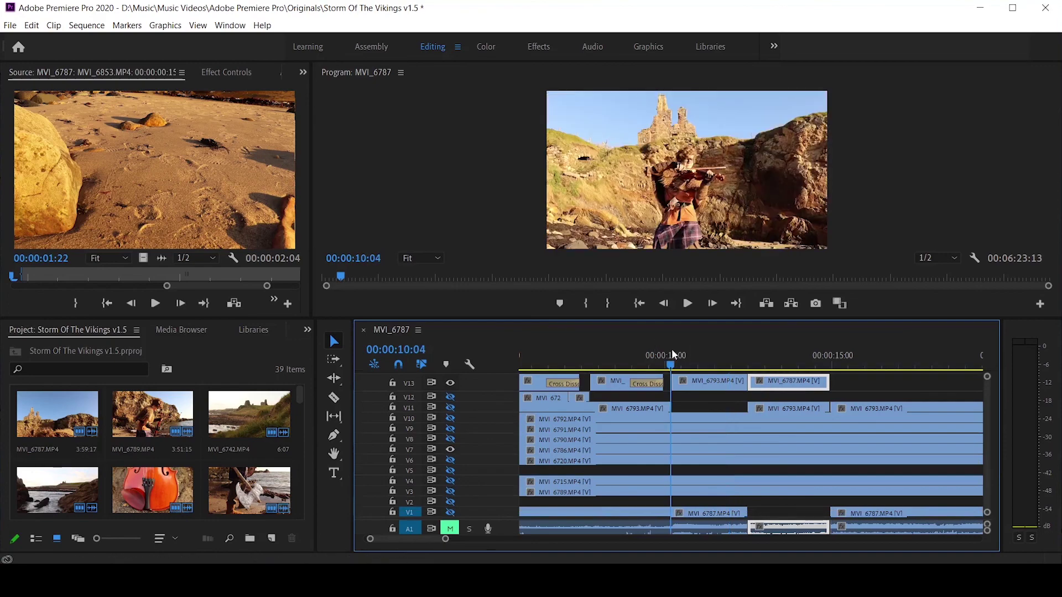